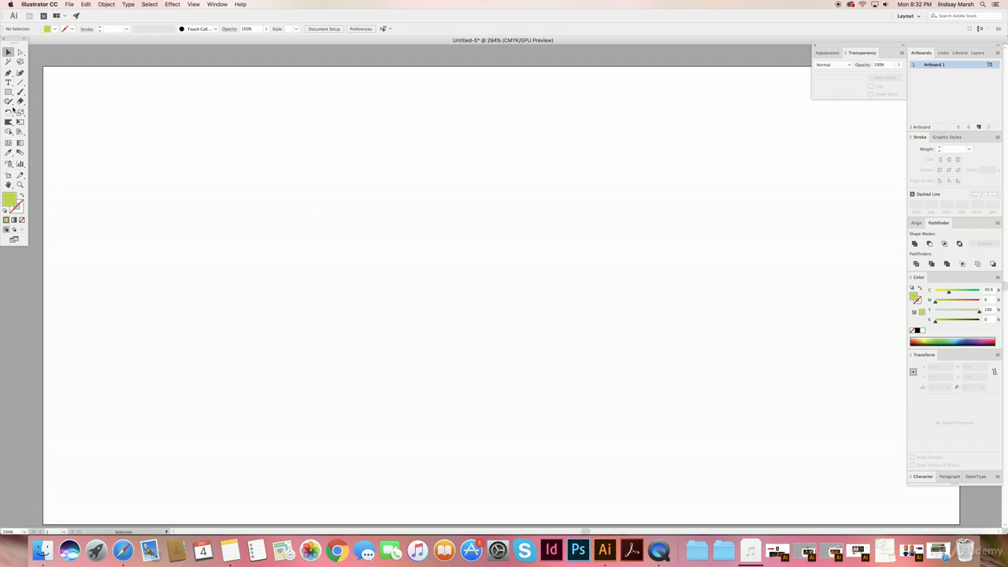
- Draw a green five-pointed star about 2.32 by 2.2 in and place it near the middle of the artboard
{"action": "left_click_drag", "start_coordinate": [9, 95], "coordinate": [33, 130]}
{"action": "left_click_drag", "start_coordinate": [213, 194], "coordinate": [293, 268]}
{"action": "left_click", "coordinate": [9, 52]}
{"action": "left_click_drag", "start_coordinate": [187, 174], "coordinate": [419, 239]}
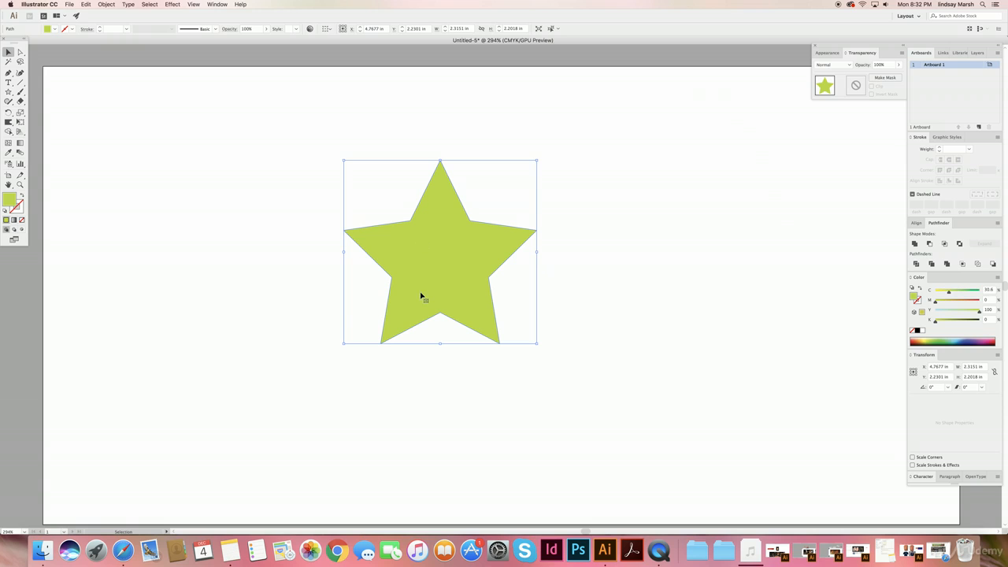
- Duplicate the green star, offset down and to the right, and fill the copy with blue 3173D3
{"action": "left_click_drag", "start_coordinate": [421, 296], "coordinate": [482, 330]}
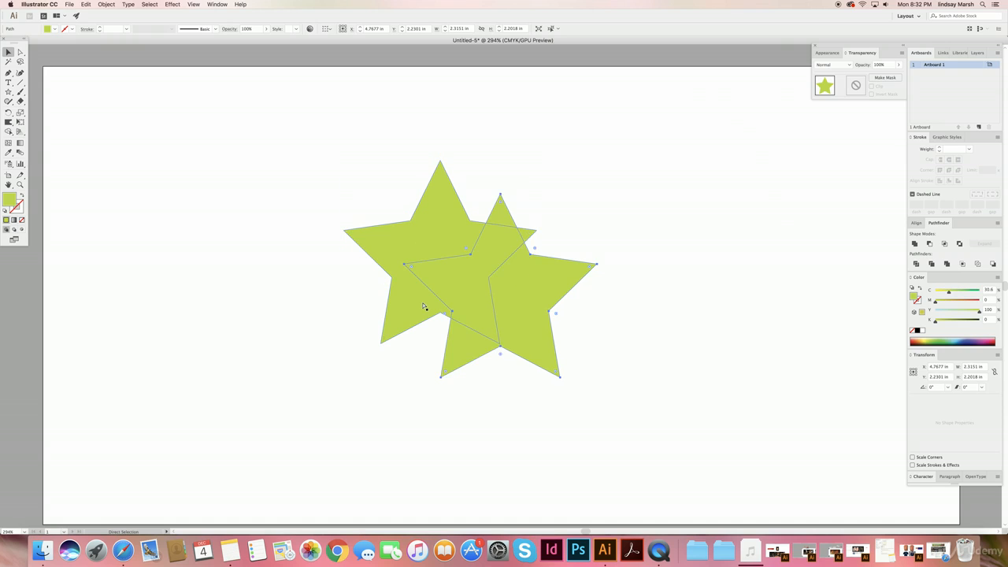
{"action": "double_click", "coordinate": [8, 200]}
{"action": "left_click", "coordinate": [583, 389]}
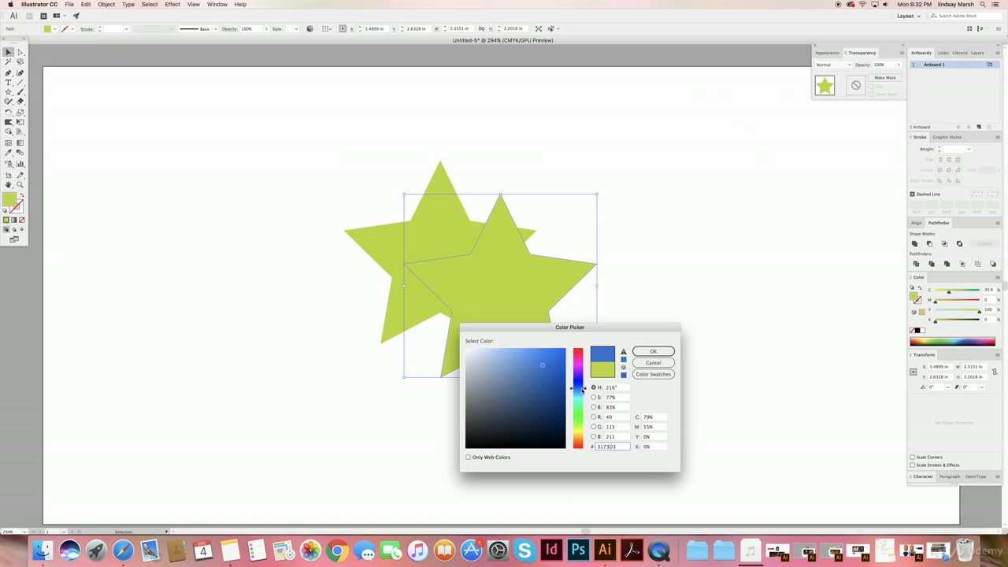
{"action": "key", "text": "Return"}
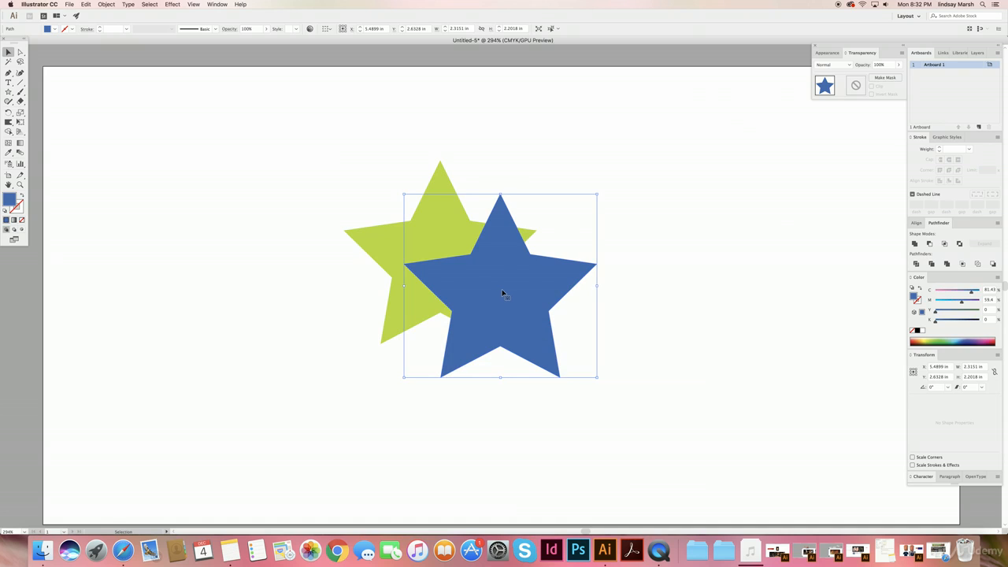
- Scale the blue star down proportionally to about 1.75 in wide and place it inside the green star
{"action": "left_click_drag", "start_coordinate": [503, 293], "coordinate": [436, 332]}
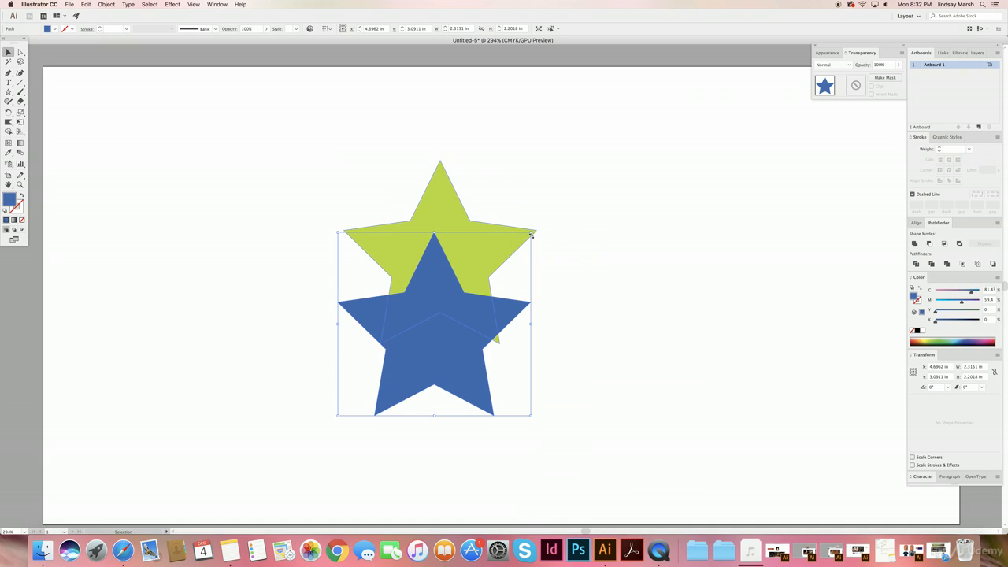
{"action": "left_click_drag", "start_coordinate": [532, 233], "coordinate": [503, 260]}
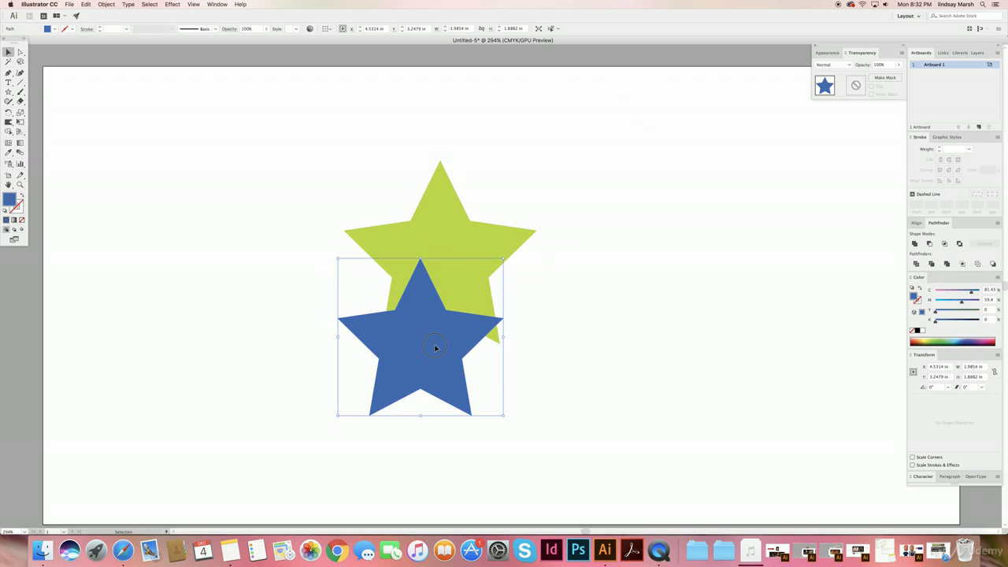
{"action": "left_click_drag", "start_coordinate": [434, 349], "coordinate": [459, 268]}
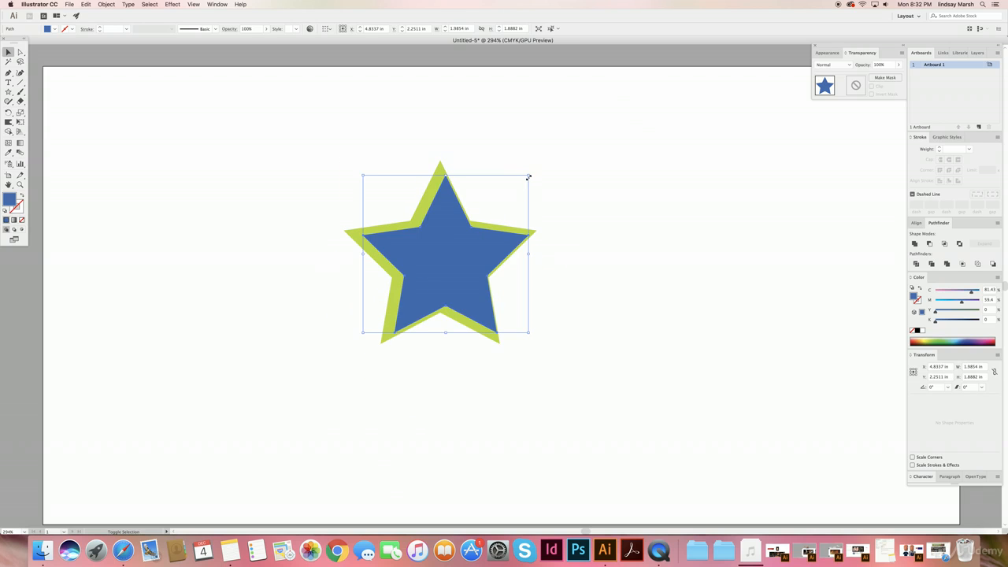
{"action": "left_click_drag", "start_coordinate": [529, 178], "coordinate": [512, 191]}
{"action": "left_click_drag", "start_coordinate": [466, 259], "coordinate": [470, 250]}
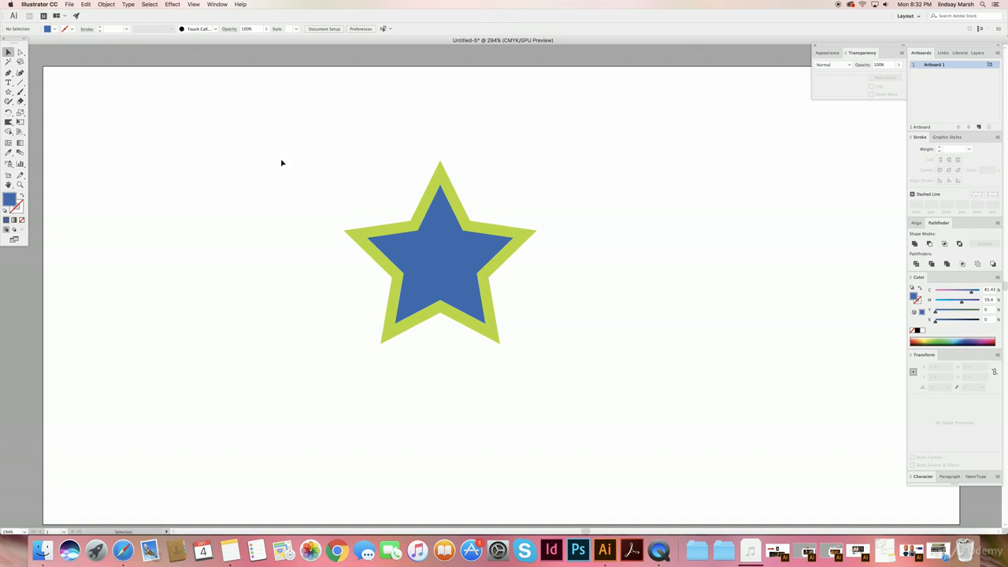
- Align the two stars' centres vertically and horizontally, and nudge the blue star down slightly for an even green border
{"action": "left_click_drag", "start_coordinate": [281, 161], "coordinate": [590, 376]}
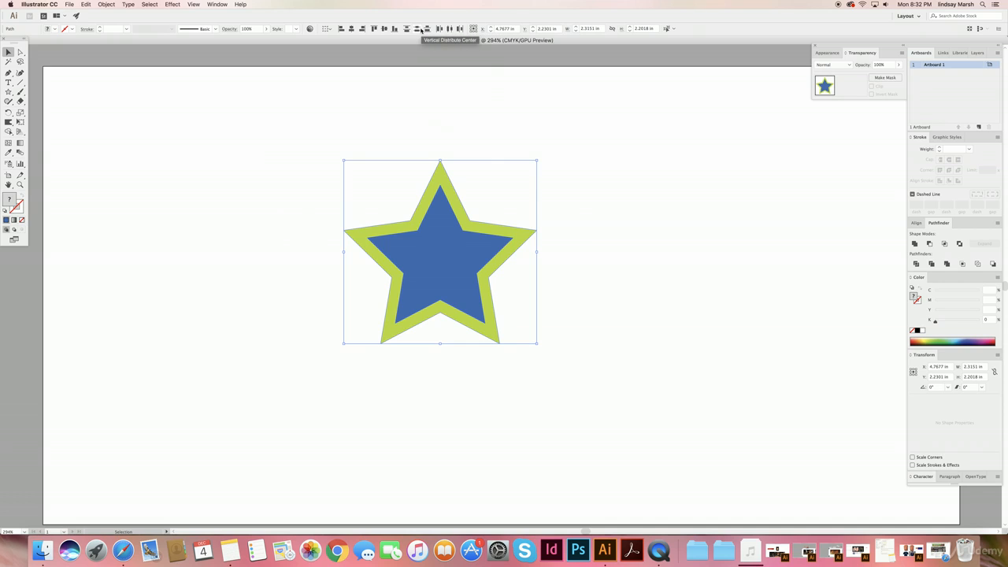
{"action": "left_click", "coordinate": [387, 28]}
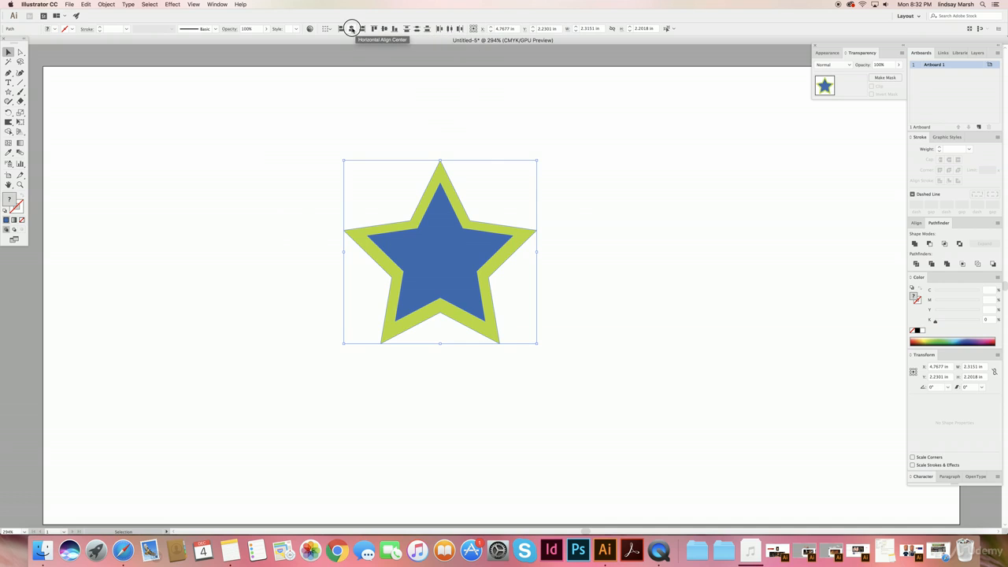
{"action": "left_click", "coordinate": [300, 216]}
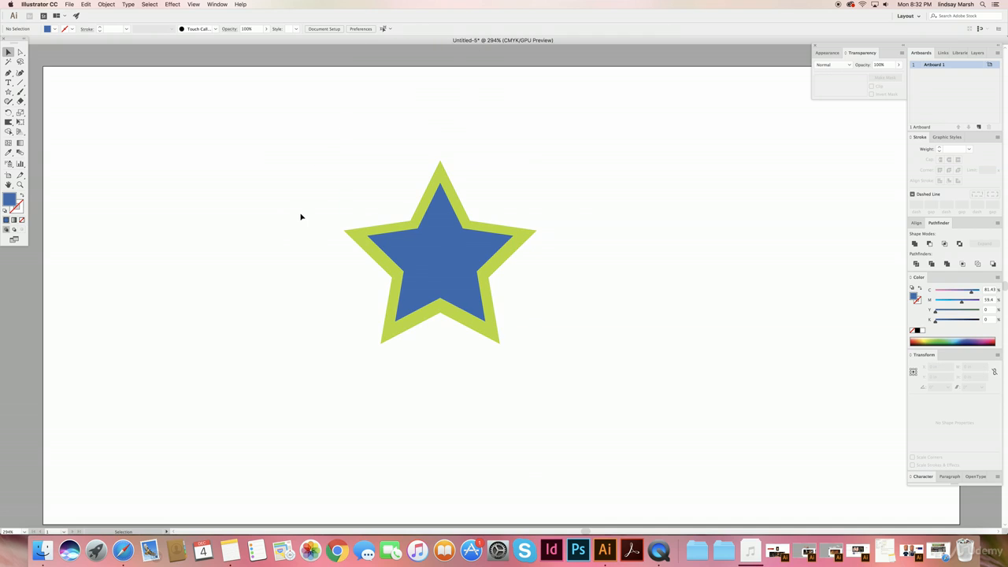
{"action": "left_click", "coordinate": [414, 258]}
{"action": "key", "text": "Down"}
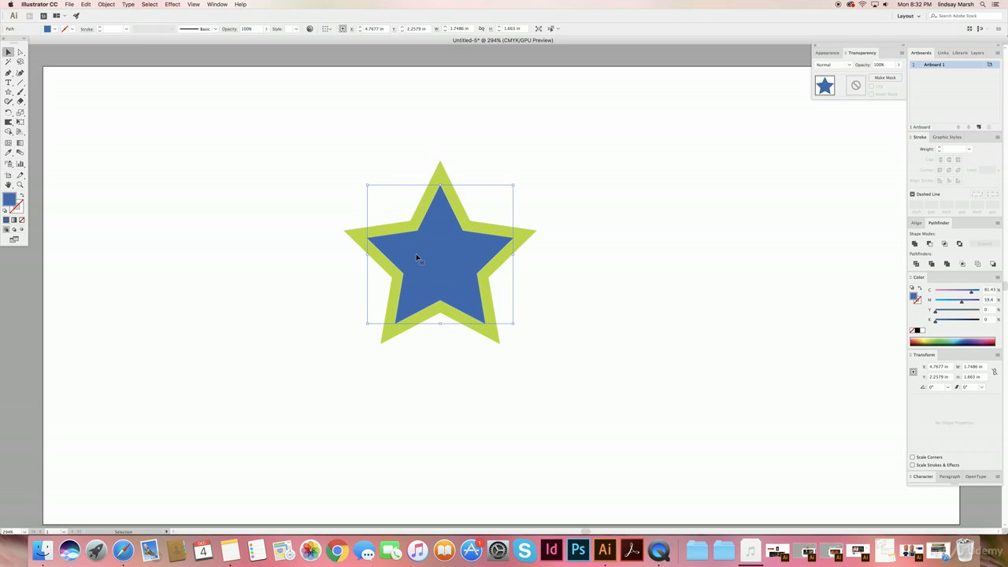
{"action": "left_click", "coordinate": [265, 211]}
- Subtract the blue inner star from the green star with the Shape Builder tool, leaving only a star outline
{"action": "left_click_drag", "start_coordinate": [267, 150], "coordinate": [646, 414]}
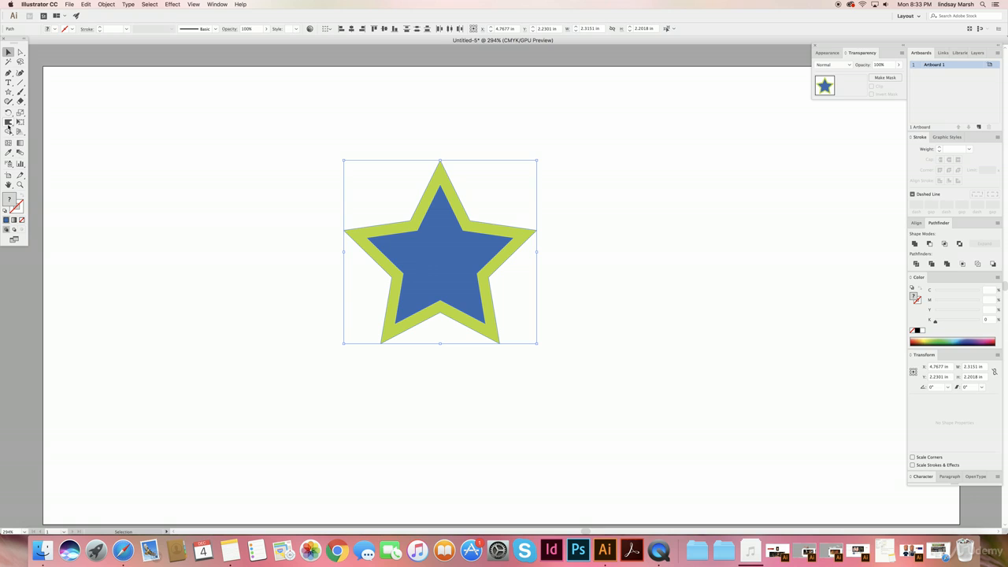
{"action": "left_click", "coordinate": [8, 131]}
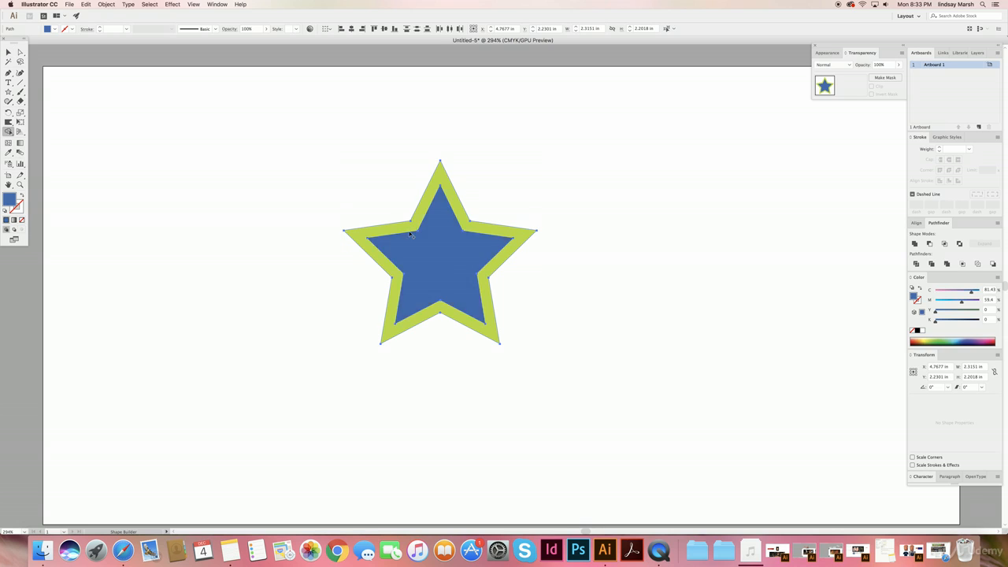
{"action": "left_click", "coordinate": [447, 260], "text": "alt"}
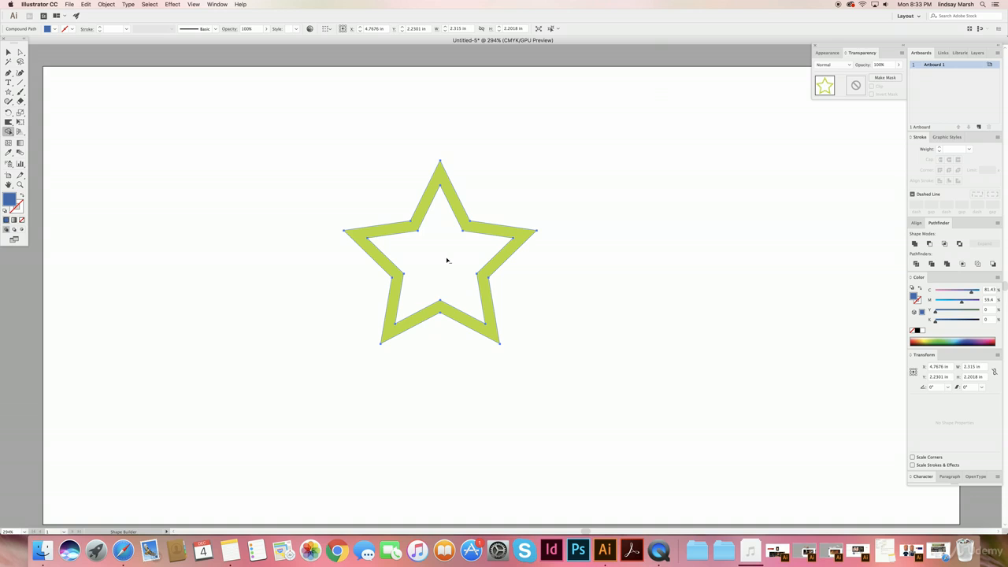
{"action": "key", "text": "v"}
{"action": "left_click", "coordinate": [399, 205]}
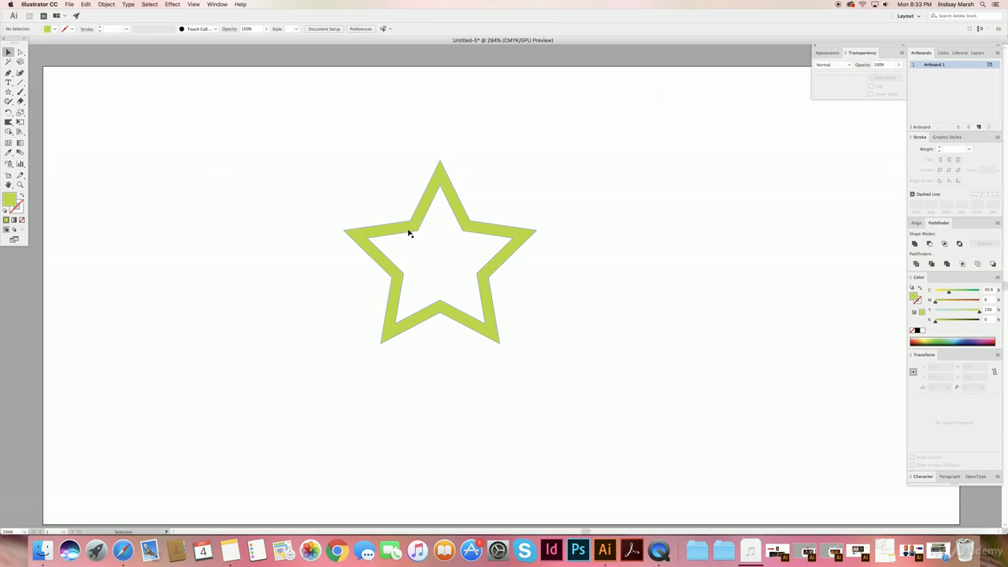
- Drop the hollow star a little further left on the artboard and deselect it
{"action": "left_click_drag", "start_coordinate": [407, 229], "coordinate": [218, 214]}
{"action": "left_click_drag", "start_coordinate": [307, 209], "coordinate": [567, 248]}
{"action": "left_click_drag", "start_coordinate": [567, 247], "coordinate": [465, 230]}
{"action": "left_click", "coordinate": [512, 241]}
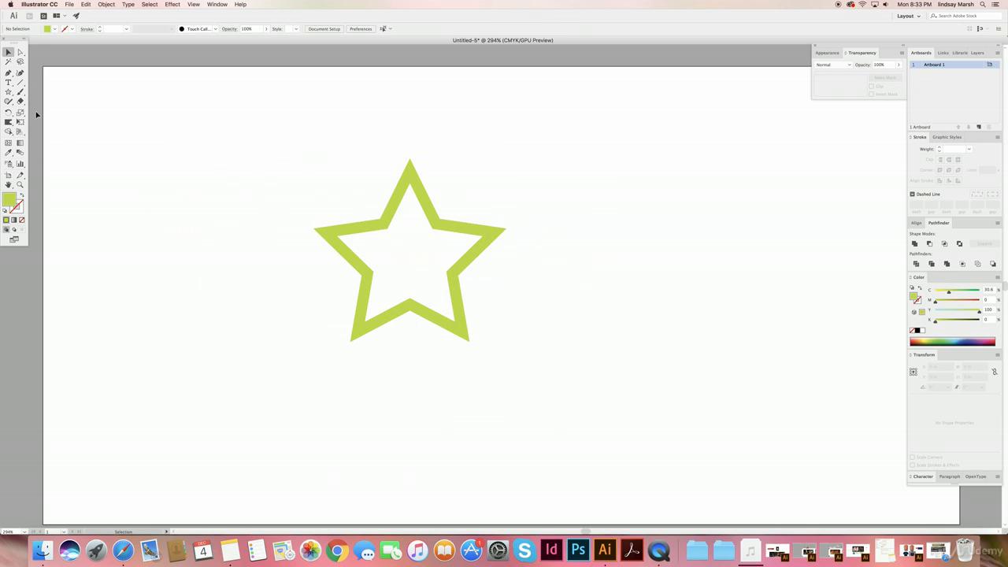
- Draw a thin horizontal rectangle about 3.98 by 0.14 in across the tip of the star
{"action": "left_click", "coordinate": [8, 73]}
{"action": "left_click", "coordinate": [8, 92]}
{"action": "left_click_drag", "start_coordinate": [7, 93], "coordinate": [39, 91]}
{"action": "left_click_drag", "start_coordinate": [181, 152], "coordinate": [513, 163]}
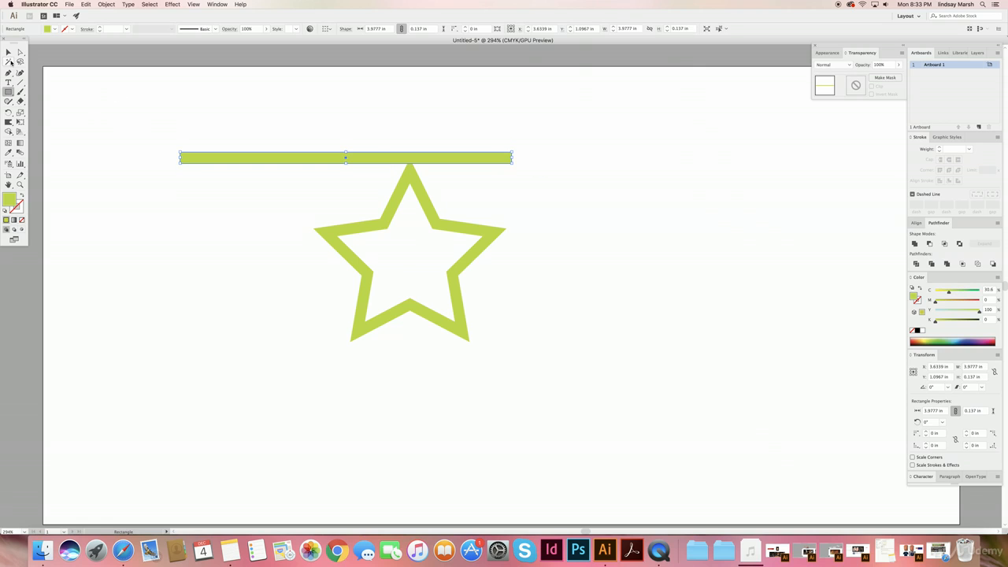
- Thicken the rectangle to about 0.2 in, rotate it to 330° and lay it diagonally across the star's centre
{"action": "left_click", "coordinate": [9, 52]}
{"action": "left_click_drag", "start_coordinate": [228, 162], "coordinate": [228, 209]}
{"action": "left_click_drag", "start_coordinate": [502, 201], "coordinate": [542, 336]}
{"action": "mouse_move", "coordinate": [423, 256]}
{"action": "left_mouse_down"}
{"action": "mouse_move", "coordinate": [450, 259]}
{"action": "mouse_move", "coordinate": [427, 250]}
{"action": "left_mouse_up"}
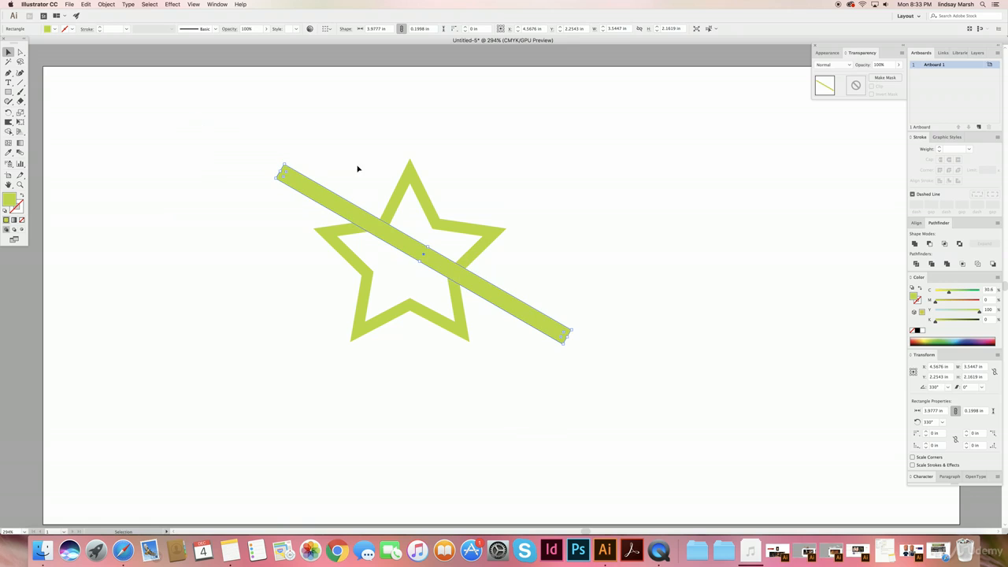
- Change the diagonal bar's fill to a pinkish red and deselect it
{"action": "double_click", "coordinate": [16, 198]}
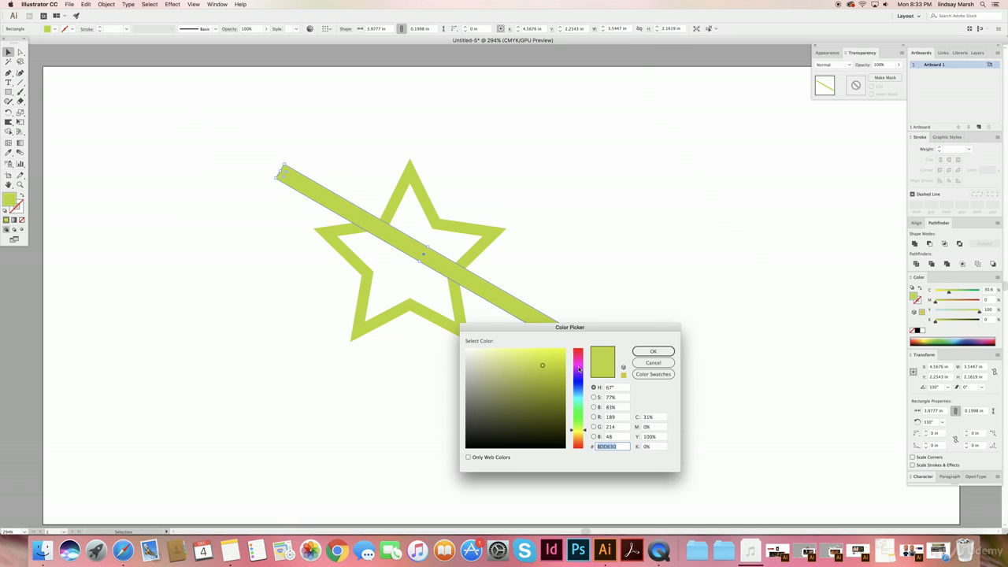
{"action": "left_click", "coordinate": [579, 368]}
{"action": "left_click", "coordinate": [653, 351]}
{"action": "left_click", "coordinate": [597, 236]}
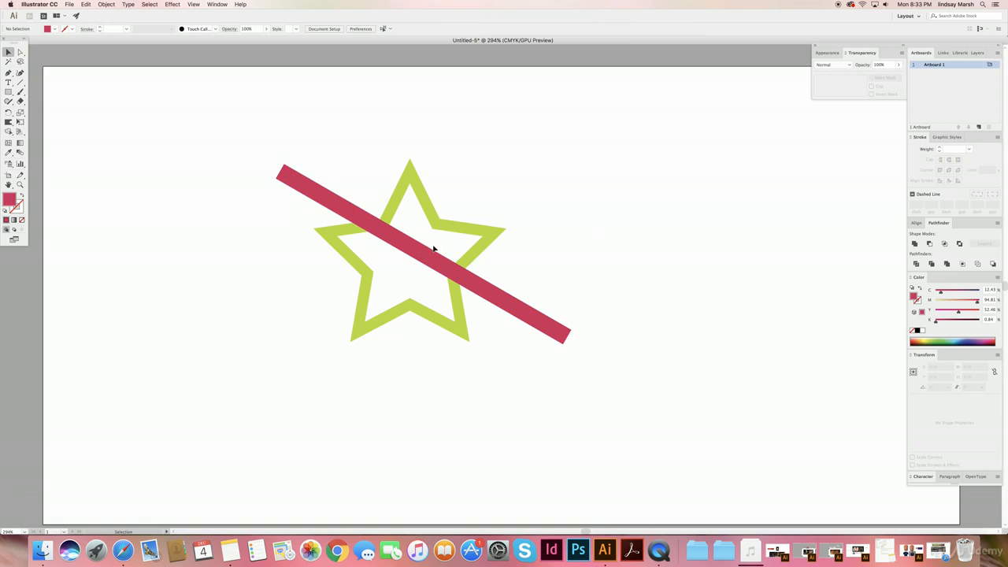
- Bring the green star outline in front of the red bar
{"action": "left_click", "coordinate": [399, 212]}
{"action": "right_click", "coordinate": [397, 202]}
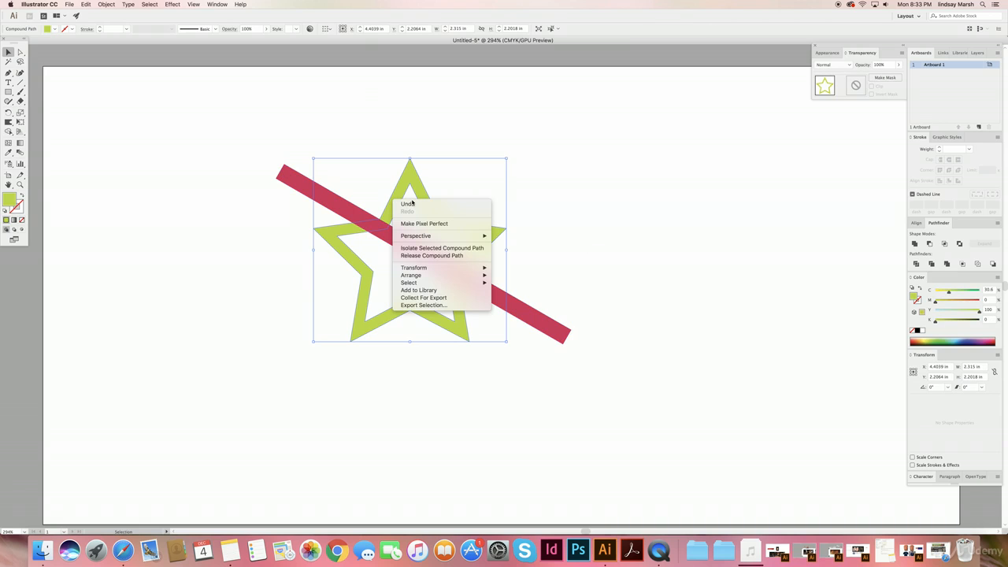
{"action": "mouse_move", "coordinate": [467, 272]}
{"action": "left_click", "coordinate": [516, 298]}
{"action": "left_click", "coordinate": [547, 295]}
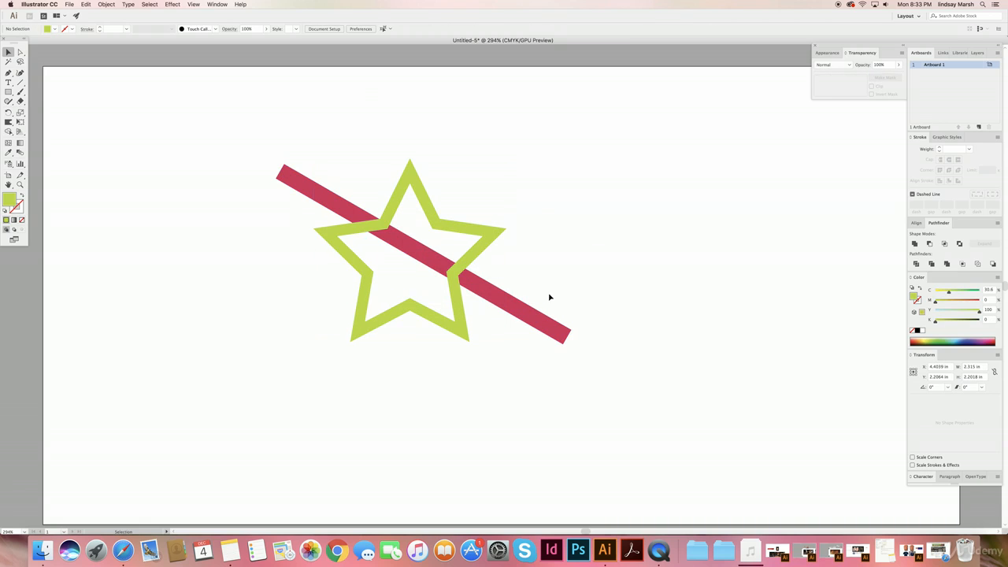
- Remove both star-and-bar overlaps and the remaining red bar pieces with the Shape Builder tool, leaving diagonal gaps in the star
{"action": "left_click_drag", "start_coordinate": [195, 140], "coordinate": [670, 405]}
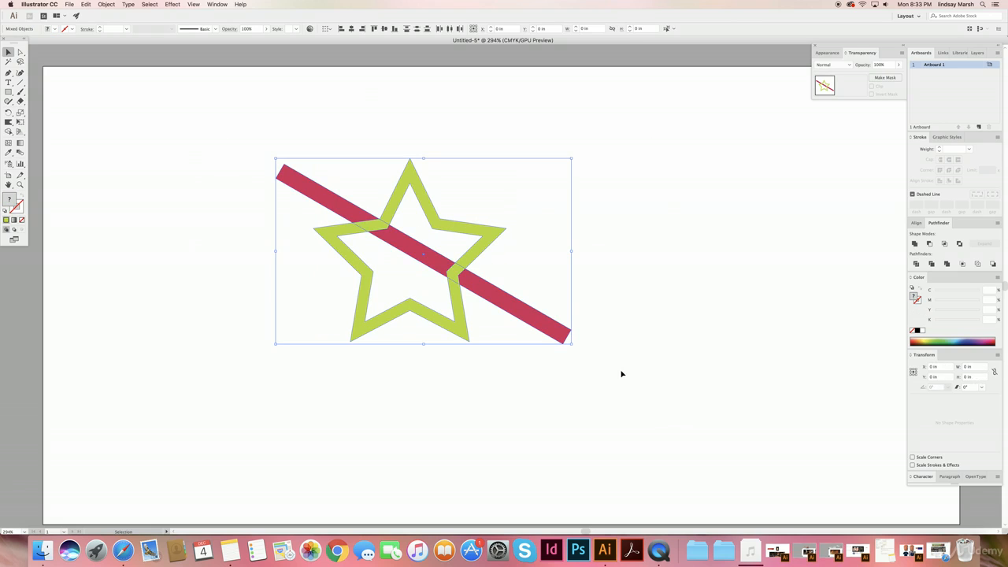
{"action": "left_click", "coordinate": [8, 131]}
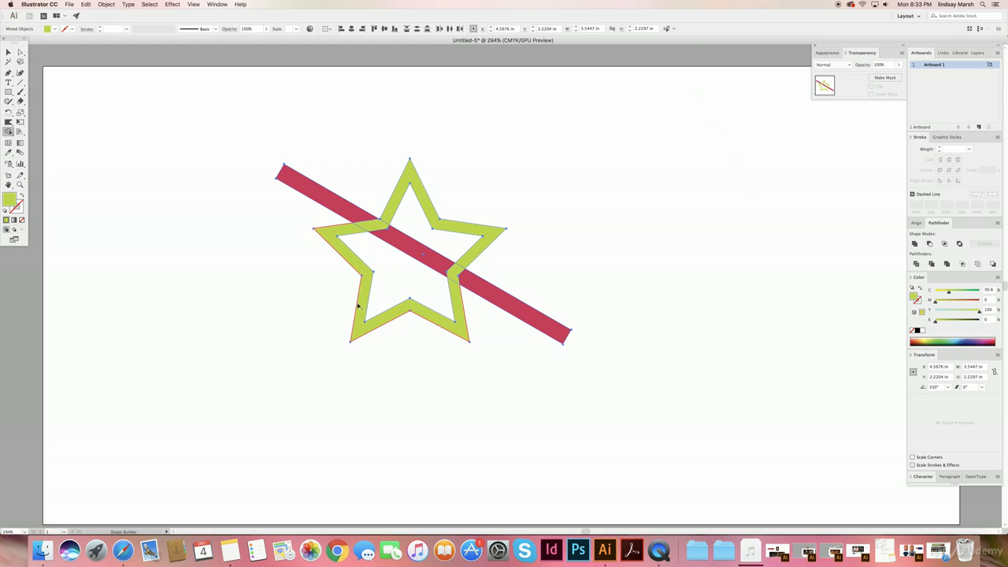
{"action": "left_click", "coordinate": [374, 228], "text": "alt"}
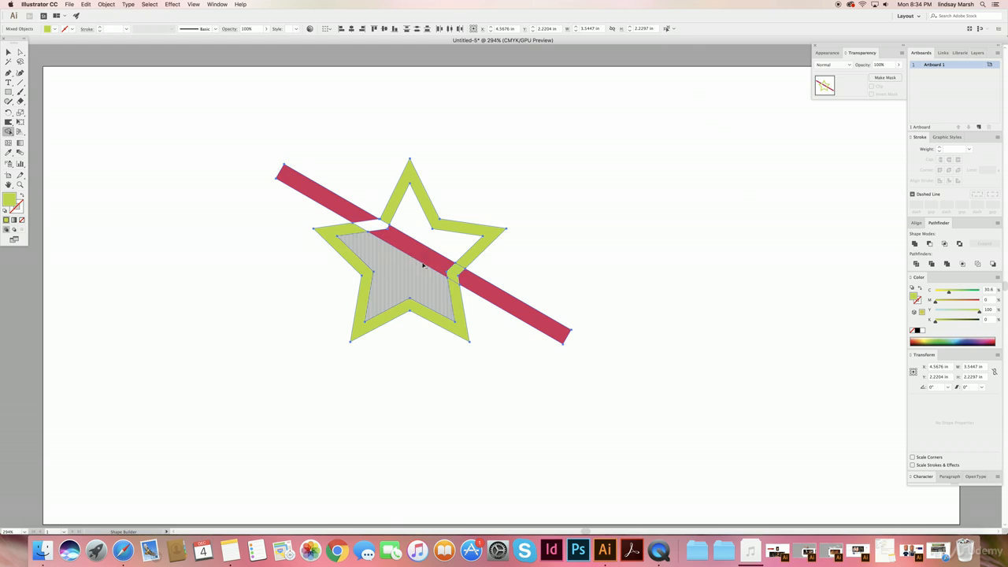
{"action": "left_click", "coordinate": [457, 272], "text": "alt"}
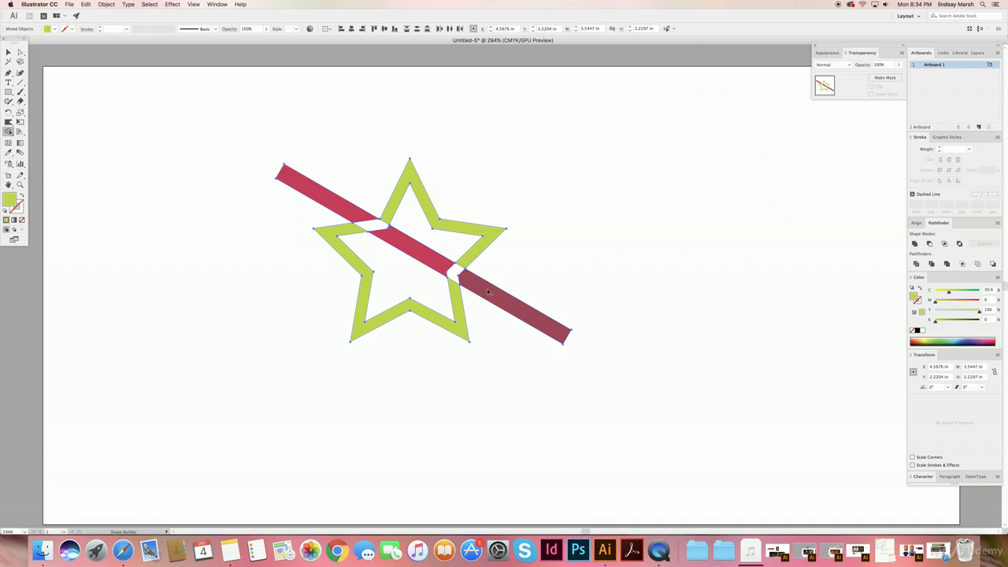
{"action": "left_click", "coordinate": [487, 292], "text": "alt"}
{"action": "left_click", "coordinate": [426, 259], "text": "alt"}
{"action": "left_click", "coordinate": [341, 204], "text": "alt"}
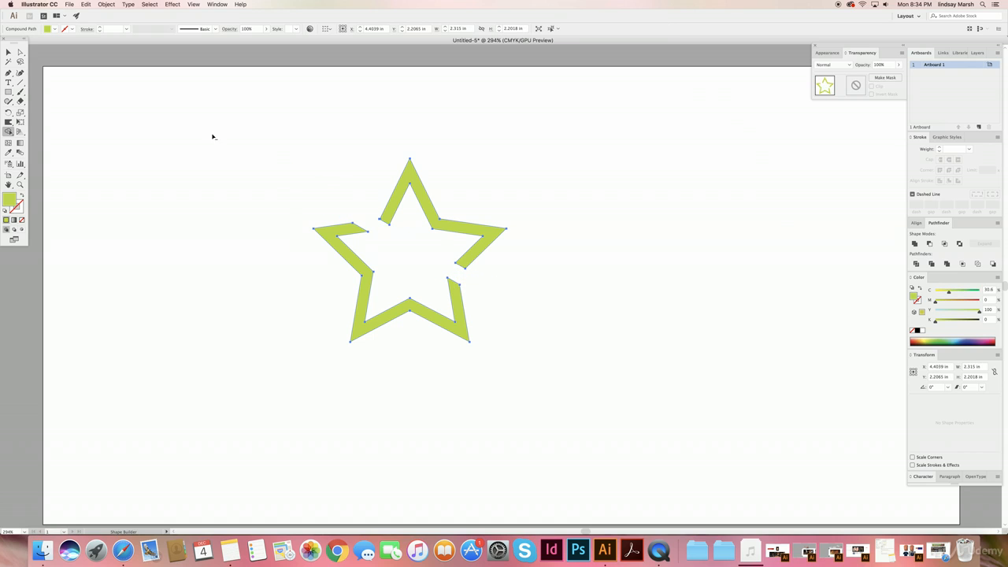
{"action": "left_click", "coordinate": [7, 52]}
{"action": "left_click", "coordinate": [162, 138]}
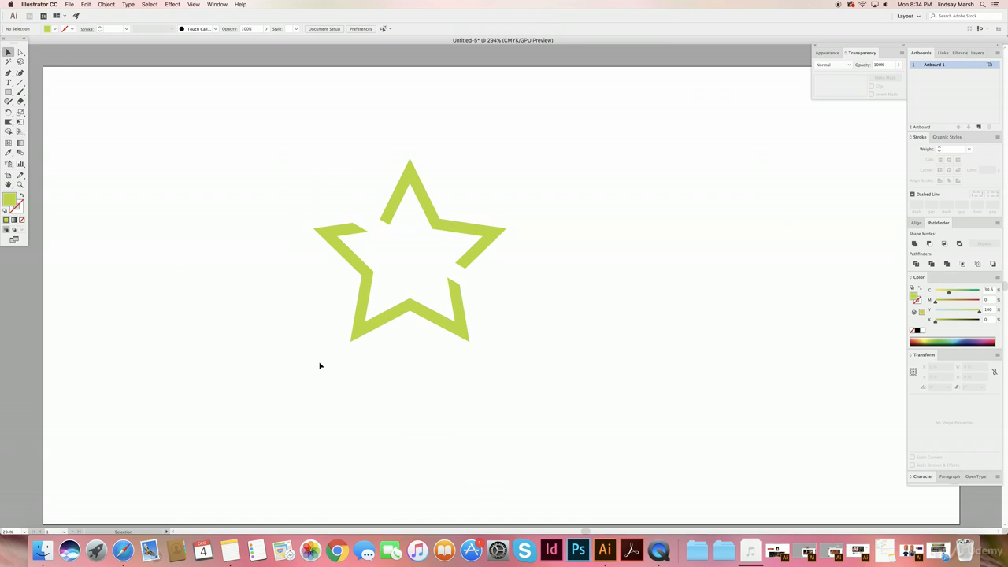
- Draw a second bar about 3.78 by 0.18 in, rotated about 38.79° across the star in the opposite diagonal direction
{"action": "left_click", "coordinate": [9, 92]}
{"action": "mouse_move", "coordinate": [218, 138]}
{"action": "left_mouse_down"}
{"action": "mouse_move", "coordinate": [544, 166]}
{"action": "mouse_move", "coordinate": [524, 121]}
{"action": "mouse_move", "coordinate": [445, 86]}
{"action": "mouse_move", "coordinate": [471, 204]}
{"action": "left_mouse_up"}
{"action": "key", "text": "v"}
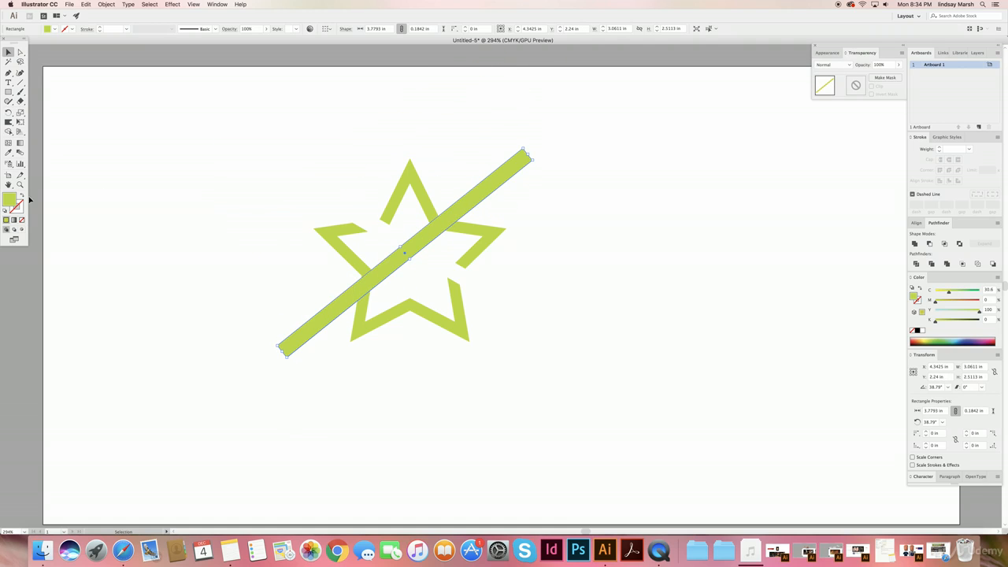
- Fill the second bar with blue 3131D3 and send it to the back, behind the star
{"action": "double_click", "coordinate": [10, 199]}
{"action": "left_click", "coordinate": [574, 382]}
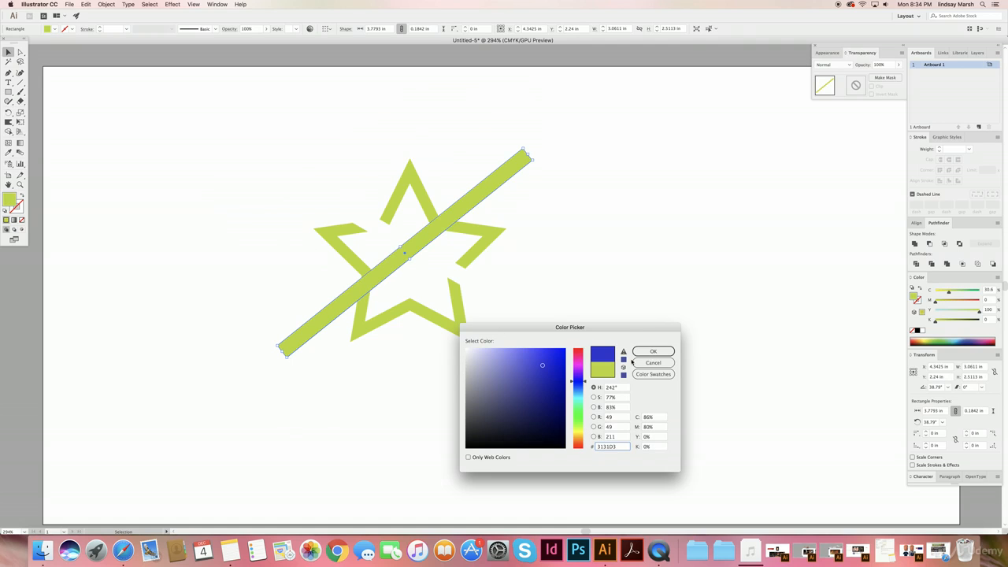
{"action": "left_click", "coordinate": [653, 351]}
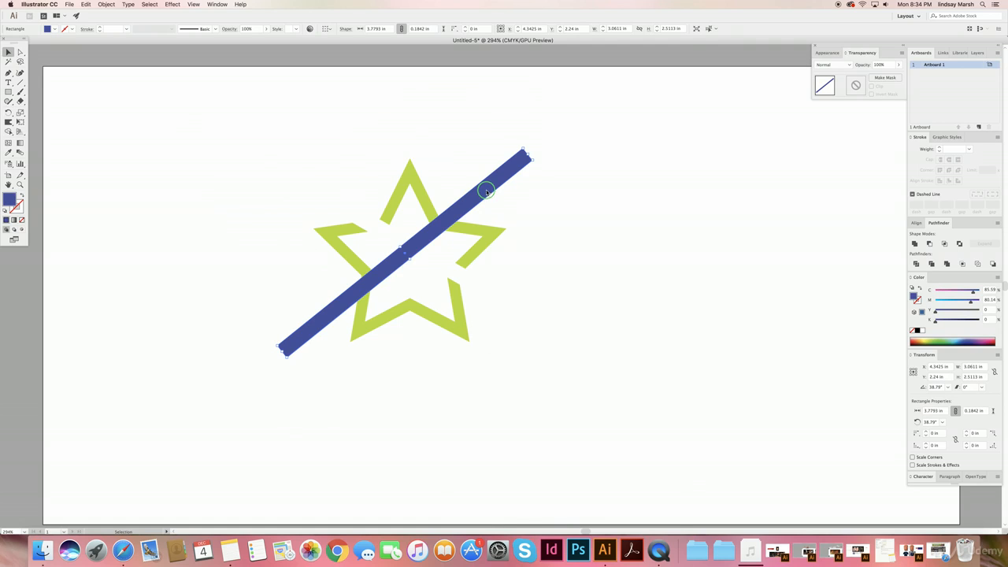
{"action": "right_click", "coordinate": [486, 191]}
{"action": "mouse_move", "coordinate": [517, 311]}
{"action": "left_click", "coordinate": [597, 333]}
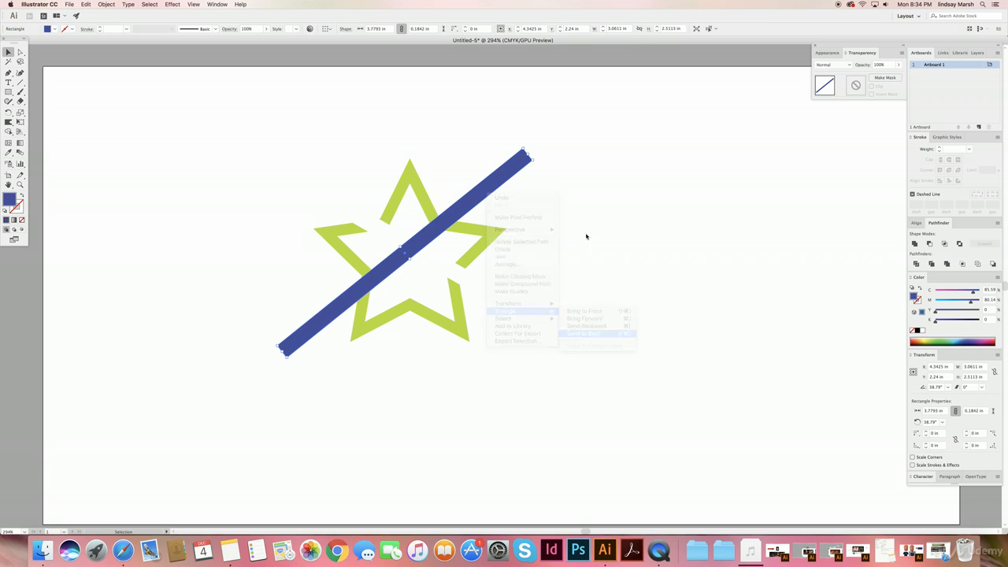
{"action": "left_click", "coordinate": [586, 236]}
- Remove both star-and-bar overlaps and the leftover blue bar pieces with the Shape Builder tool
{"action": "left_click_drag", "start_coordinate": [204, 124], "coordinate": [594, 405]}
{"action": "left_click", "coordinate": [9, 132]}
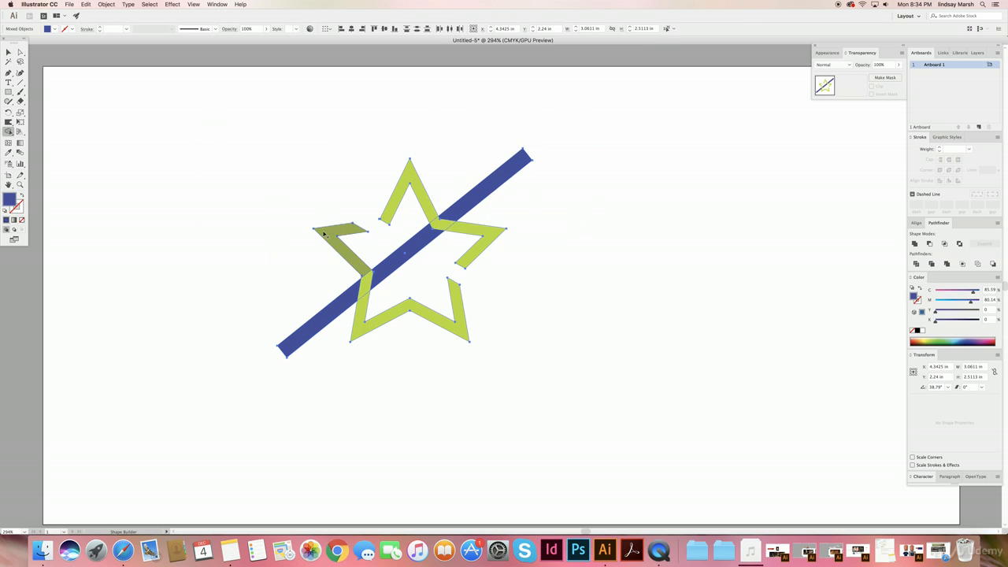
{"action": "left_click", "coordinate": [366, 285], "text": "alt"}
{"action": "left_click", "coordinate": [441, 226], "text": "alt"}
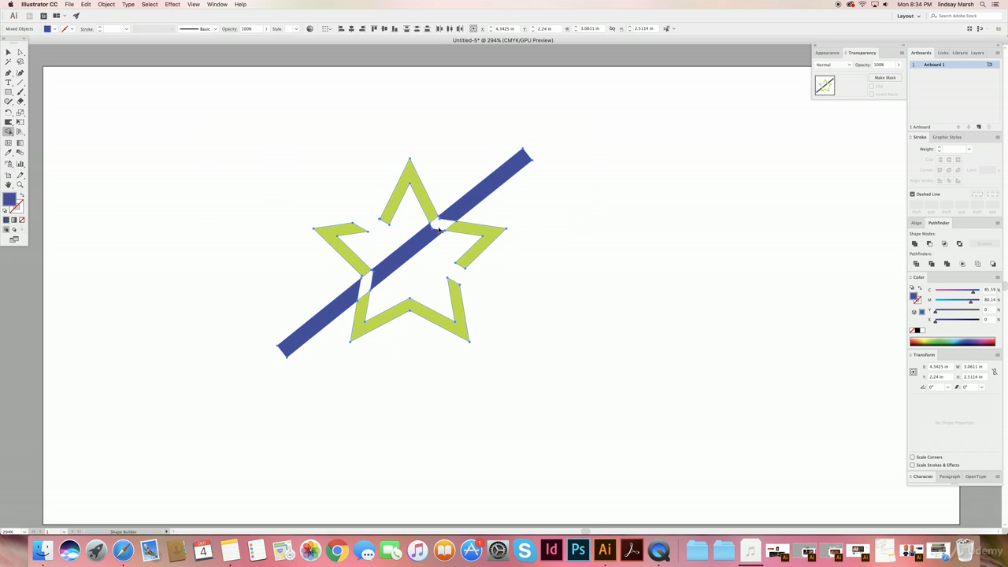
{"action": "left_click", "coordinate": [465, 204], "text": "alt"}
{"action": "left_click", "coordinate": [405, 257], "text": "alt"}
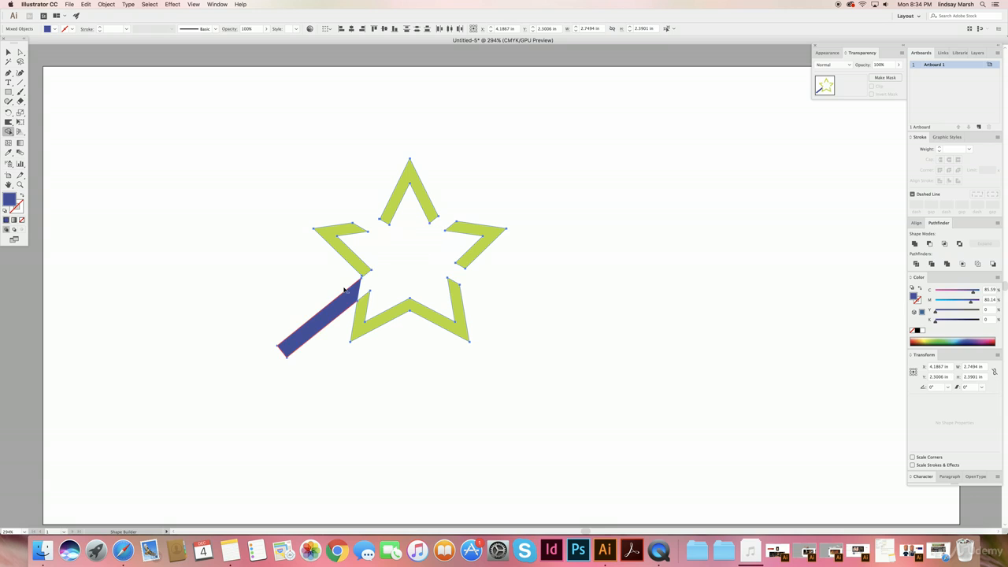
{"action": "left_click", "coordinate": [340, 301], "text": "alt"}
{"action": "left_click", "coordinate": [8, 52]}
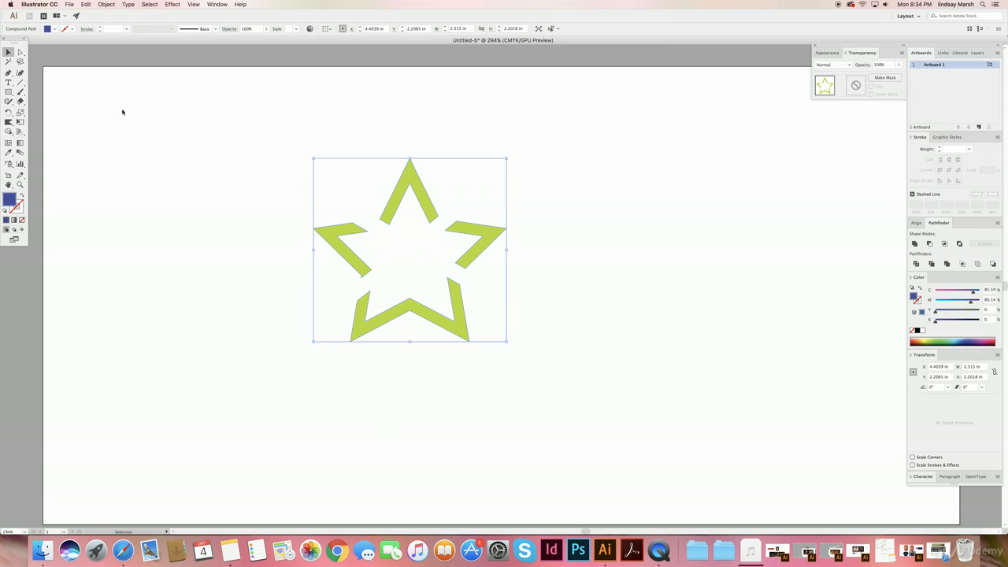
{"action": "left_click", "coordinate": [166, 207]}
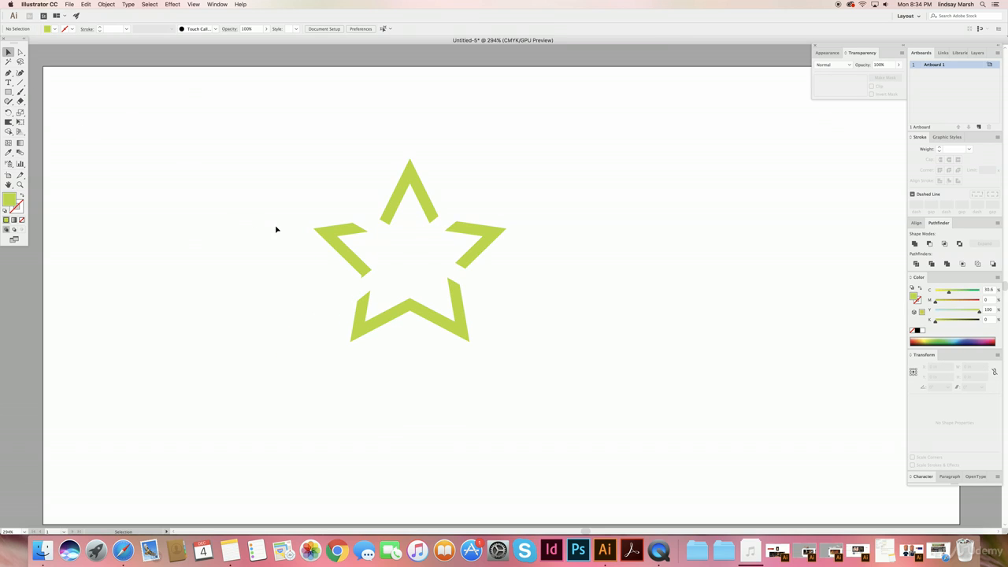
- Move the fully cut star to the right side of the artboard
{"action": "left_click", "coordinate": [340, 243]}
{"action": "right_click", "coordinate": [339, 243]}
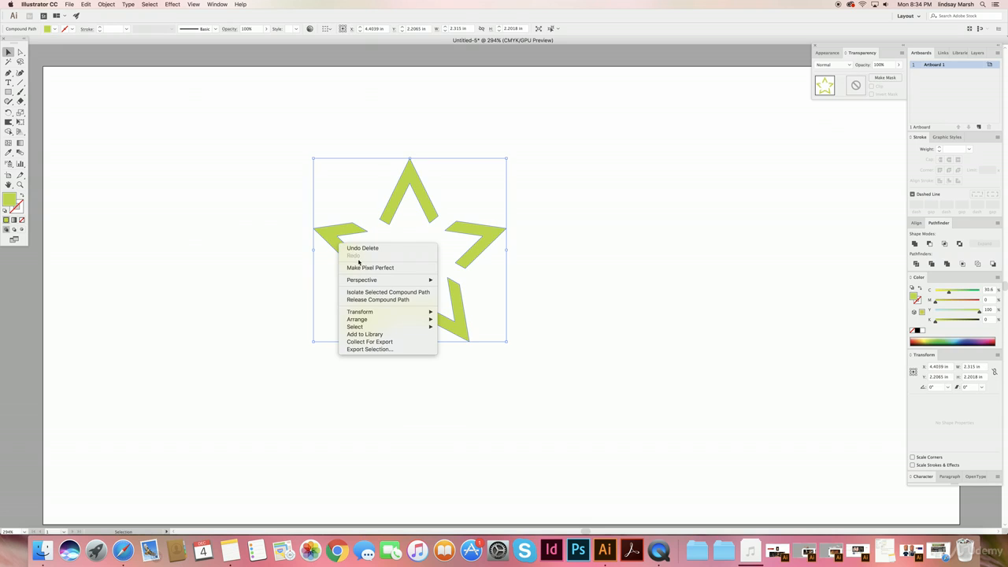
{"action": "left_click", "coordinate": [285, 228]}
{"action": "left_click_drag", "start_coordinate": [254, 146], "coordinate": [541, 354]}
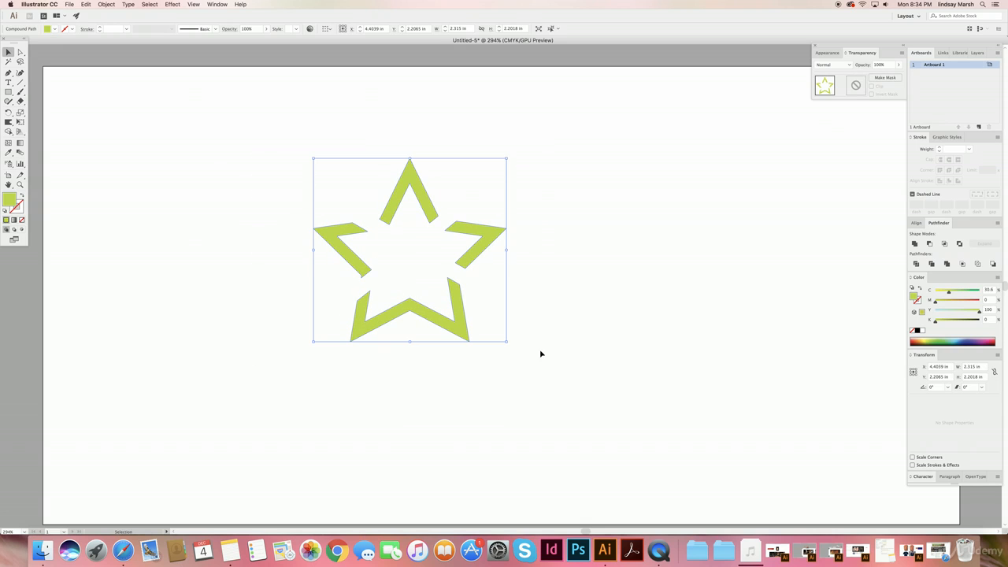
{"action": "left_click_drag", "start_coordinate": [408, 198], "coordinate": [761, 184]}
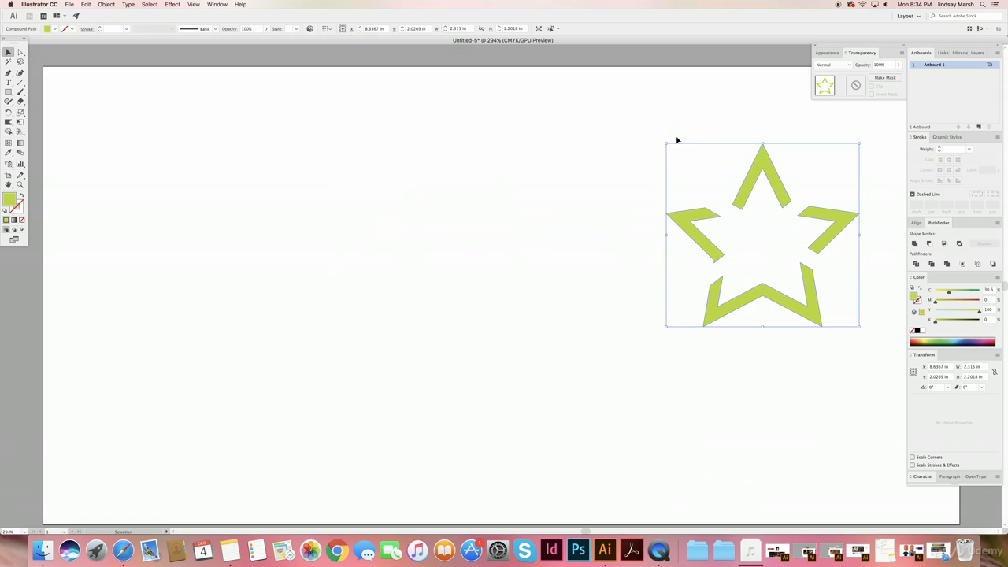
{"action": "left_click", "coordinate": [542, 167]}
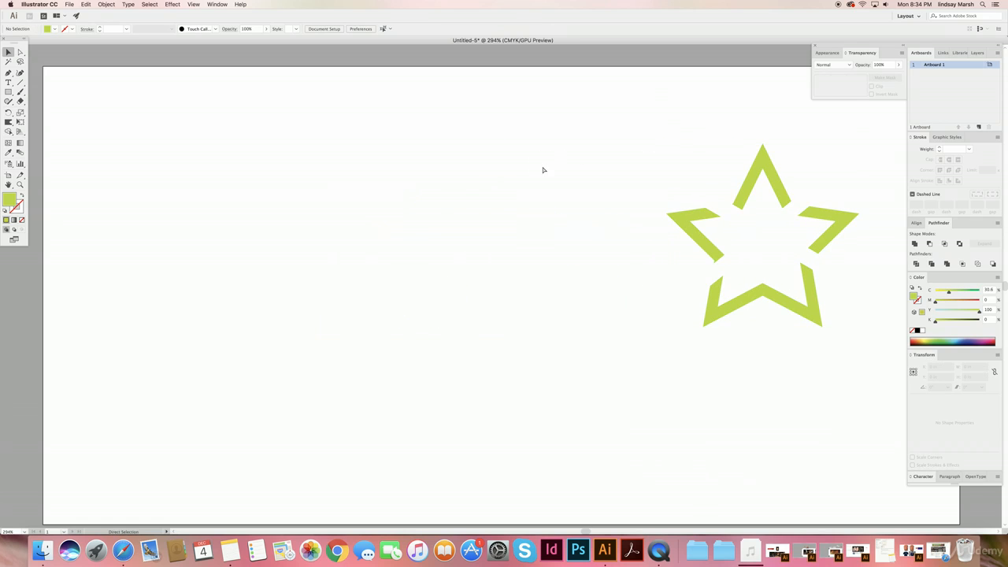
- Undo the star's move and the Shape Builder cuts made with the blue bar
{"action": "key", "text": "super+z"}
{"action": "key", "text": "super+z"}
{"action": "key", "text": "super+z"}
{"action": "key", "text": "super+z"}
{"action": "key", "text": "super+z"}
{"action": "key", "text": "super+z"}
{"action": "key", "text": "super+z"}
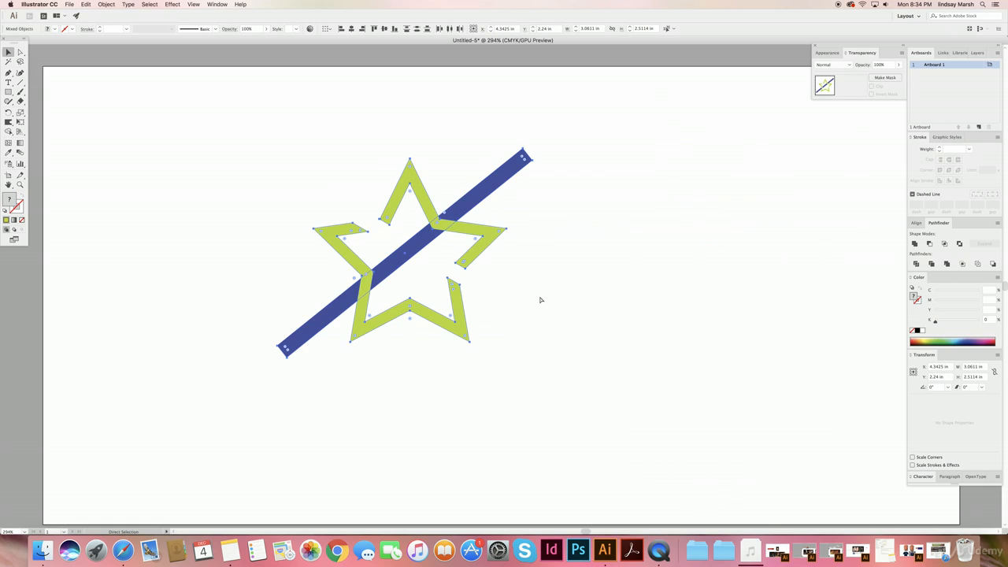
- Delete the blue diagonal bar lying across the star
{"action": "left_click", "coordinate": [538, 273]}
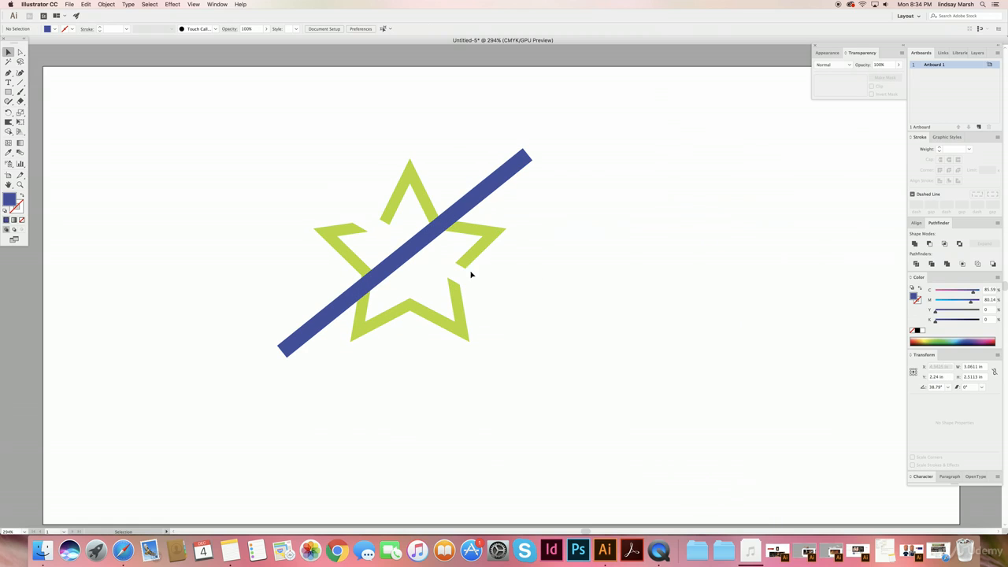
{"action": "left_click", "coordinate": [402, 249]}
{"action": "key", "text": "Delete"}
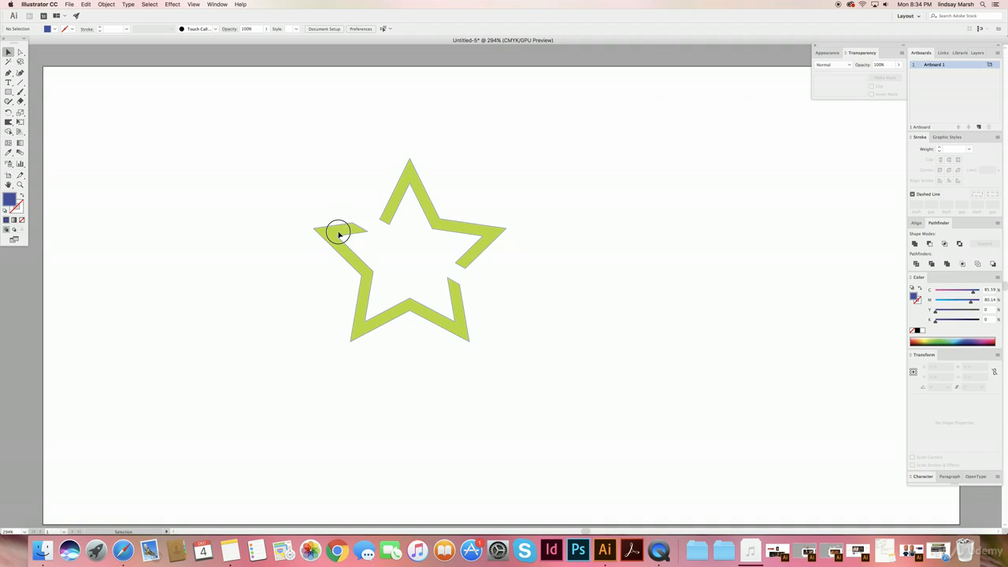
- Move the green star to the right side of the artboard and scale it down to about 0.87 by 0.83 in
{"action": "left_click_drag", "start_coordinate": [338, 229], "coordinate": [654, 200]}
{"action": "left_click_drag", "start_coordinate": [824, 128], "coordinate": [750, 220]}
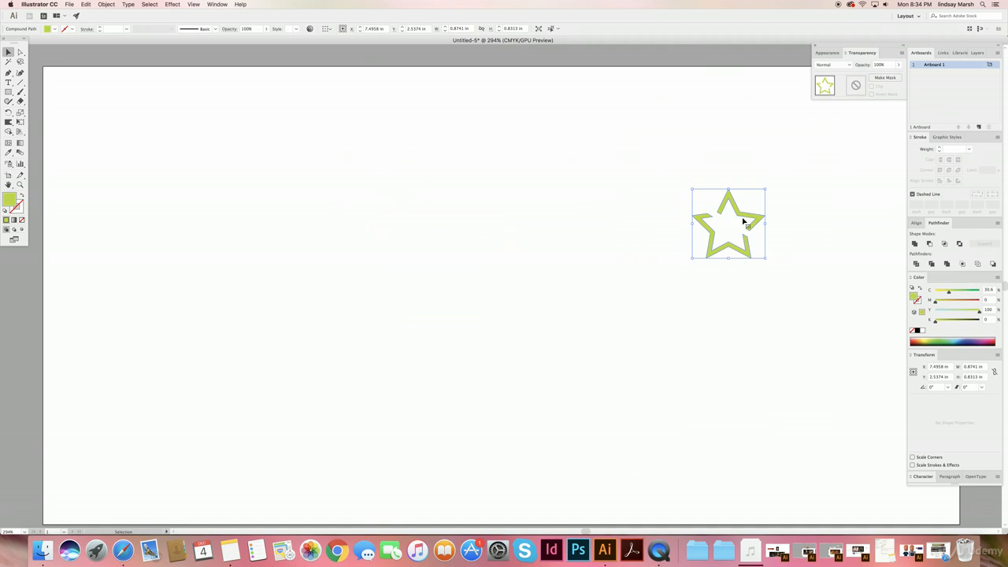
{"action": "left_click", "coordinate": [143, 144]}
- Draw a horizontal green rounded rectangle about 3.82 by 0.58 in on the artboard beside the star
{"action": "left_click", "coordinate": [9, 90]}
{"action": "left_click_drag", "start_coordinate": [9, 90], "coordinate": [41, 101]}
{"action": "left_click_drag", "start_coordinate": [276, 225], "coordinate": [595, 272]}
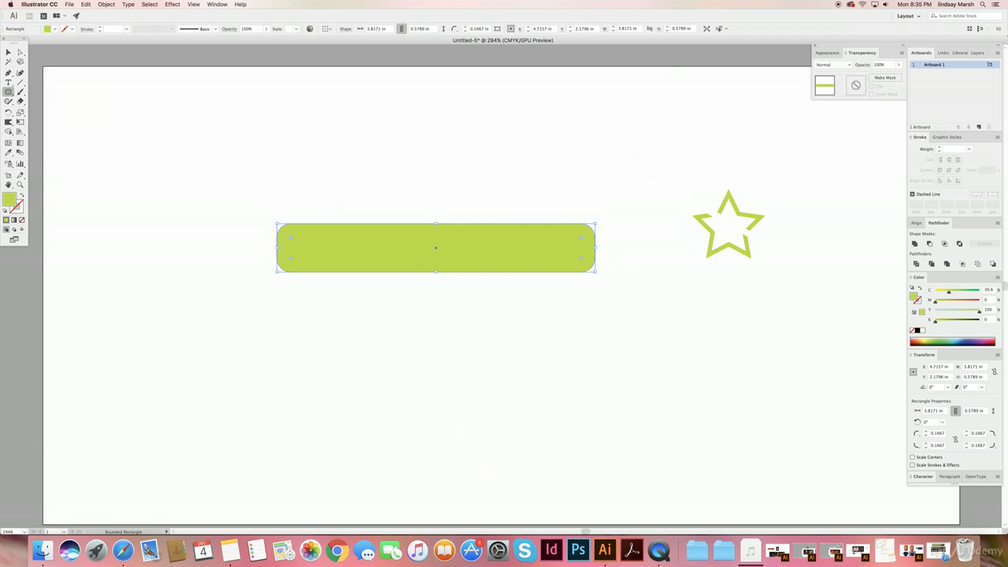
{"action": "left_click", "coordinate": [8, 53]}
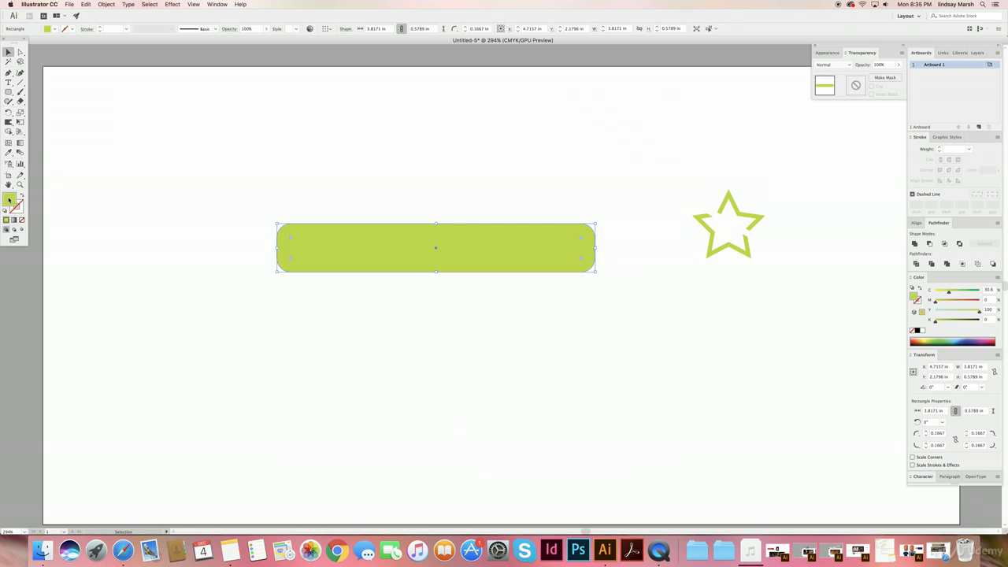
- Try to fill the green rounded bar with blue 3173D3
{"action": "double_click", "coordinate": [9, 200]}
{"action": "left_click", "coordinate": [579, 389]}
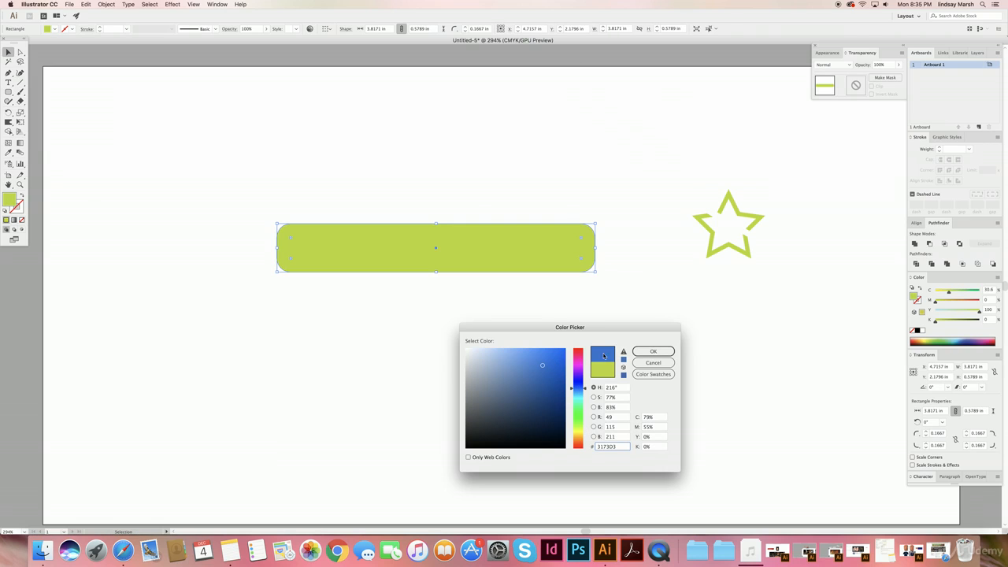
{"action": "left_click", "coordinate": [653, 351]}
{"action": "key", "text": "super+z"}
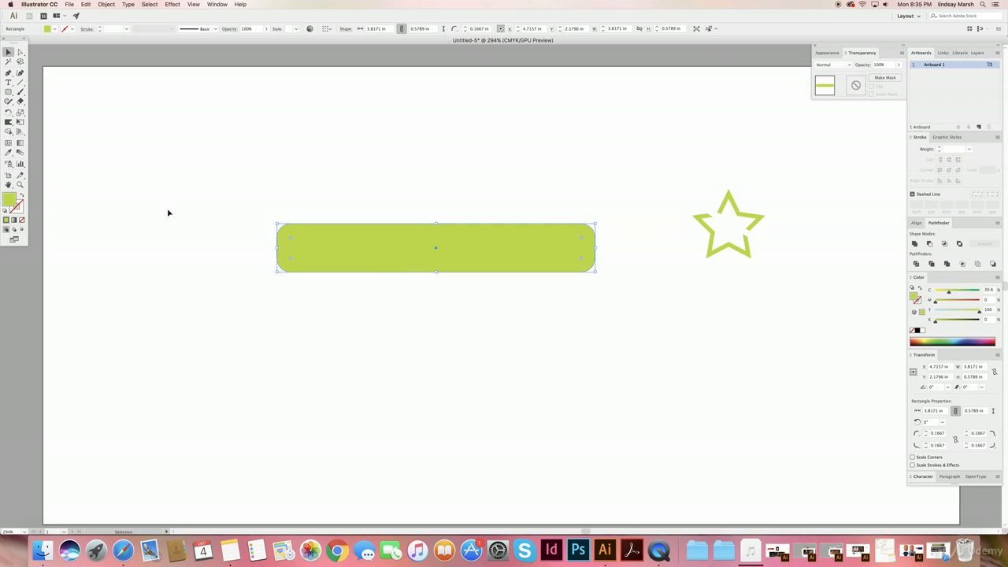
{"action": "left_click", "coordinate": [174, 198]}
- Duplicate the green rounded bar
{"action": "left_click", "coordinate": [320, 254]}
{"action": "key", "text": "super+c"}
{"action": "key", "text": "super+v"}
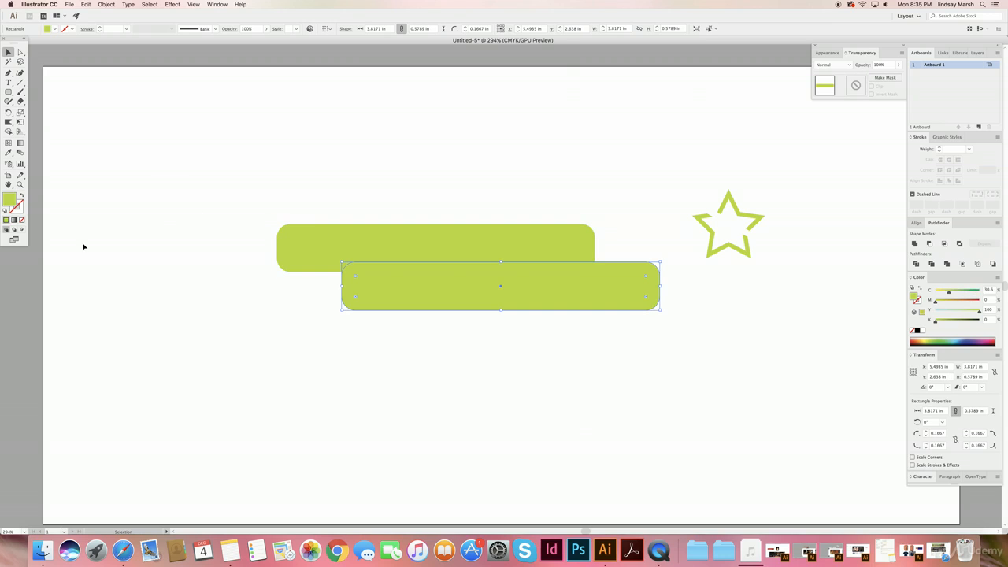
- Fill the duplicated bar with light blue 58A7E8 and place it below the green bar
{"action": "double_click", "coordinate": [7, 202]}
{"action": "left_click", "coordinate": [577, 386]}
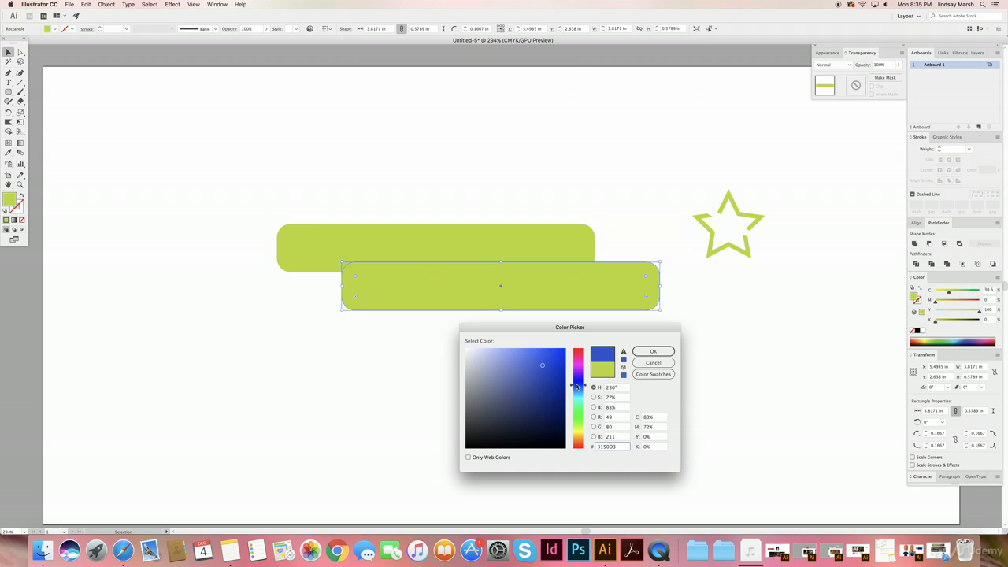
{"action": "left_click", "coordinate": [527, 357]}
{"action": "left_click", "coordinate": [578, 391]}
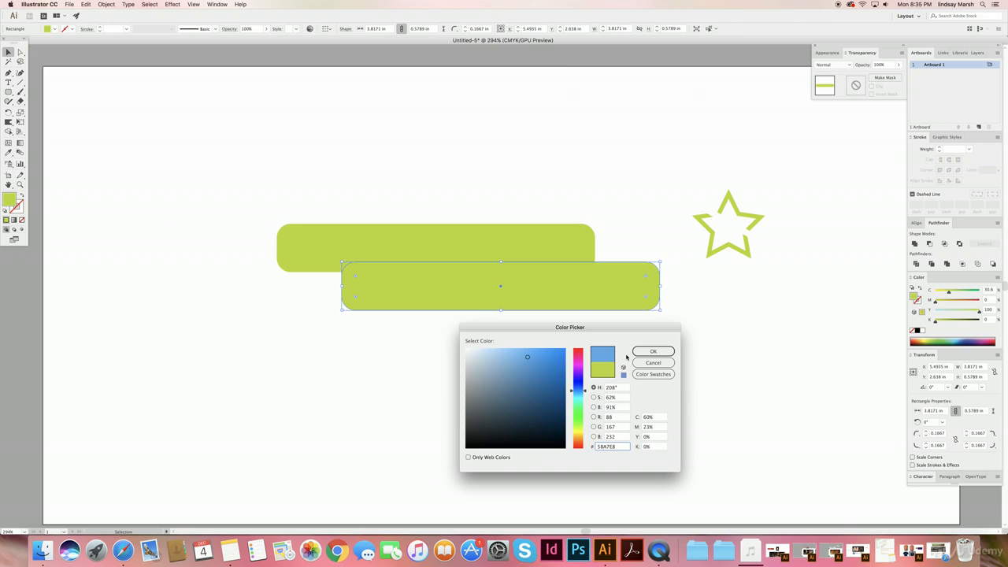
{"action": "left_click", "coordinate": [653, 352]}
{"action": "left_click_drag", "start_coordinate": [581, 305], "coordinate": [474, 360]}
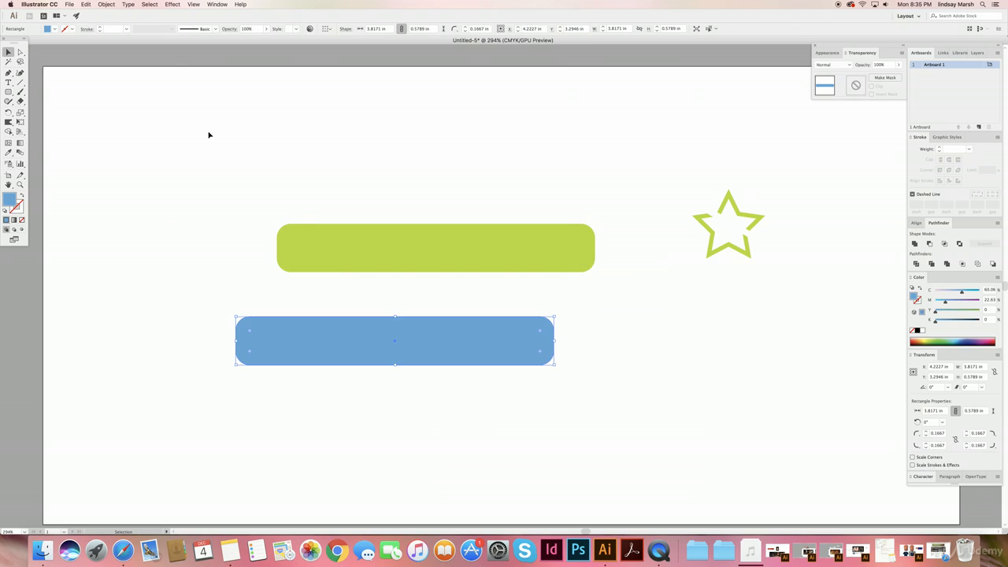
- Rotate the blue bar 90° and position it over the middle of the green bar to form a cross
{"action": "left_click", "coordinate": [107, 4]}
{"action": "mouse_move", "coordinate": [118, 14]}
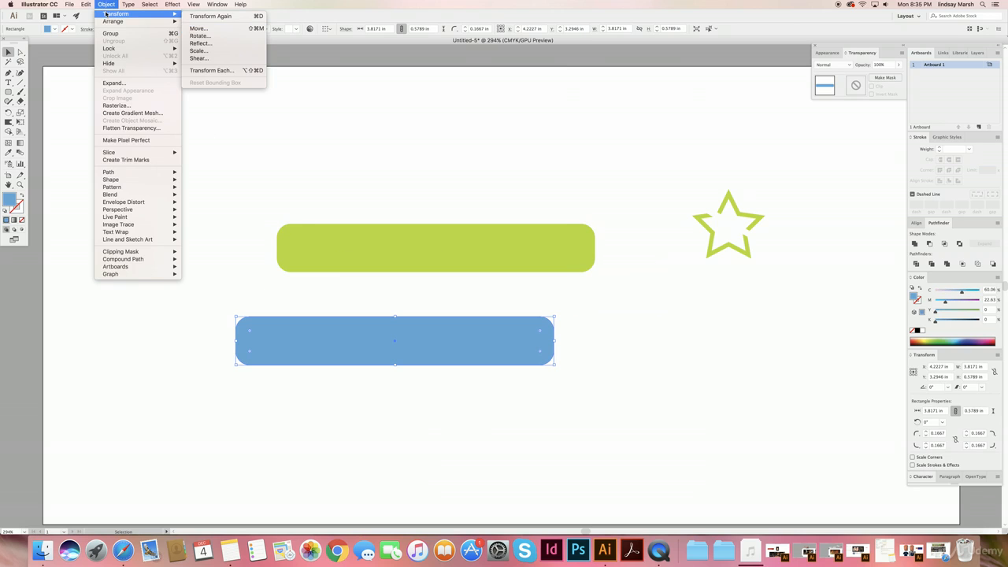
{"action": "left_click", "coordinate": [202, 37]}
{"action": "key", "text": "Return"}
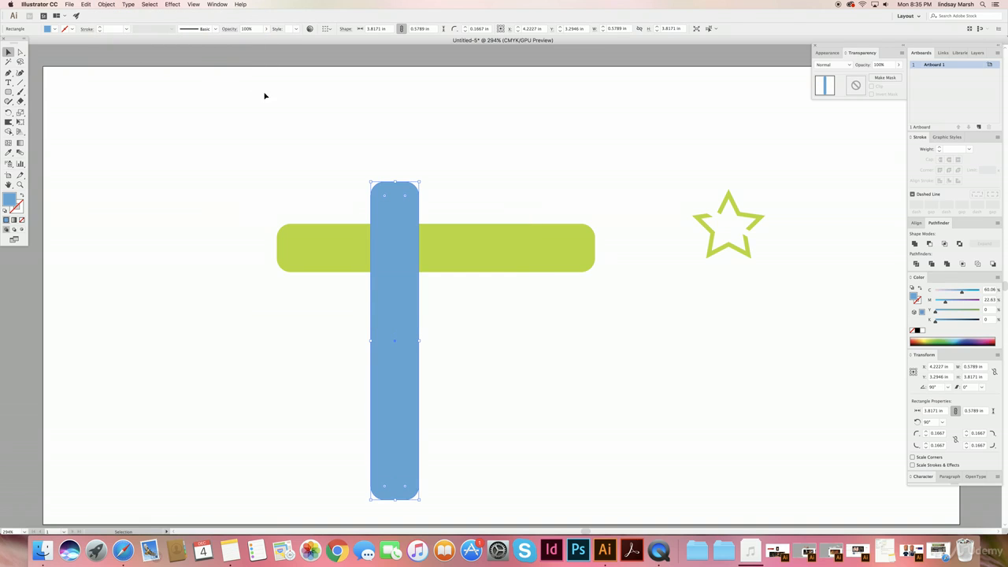
{"action": "left_click_drag", "start_coordinate": [400, 352], "coordinate": [446, 270]}
{"action": "left_click_drag", "start_coordinate": [307, 164], "coordinate": [478, 291]}
{"action": "left_click", "coordinate": [198, 252]}
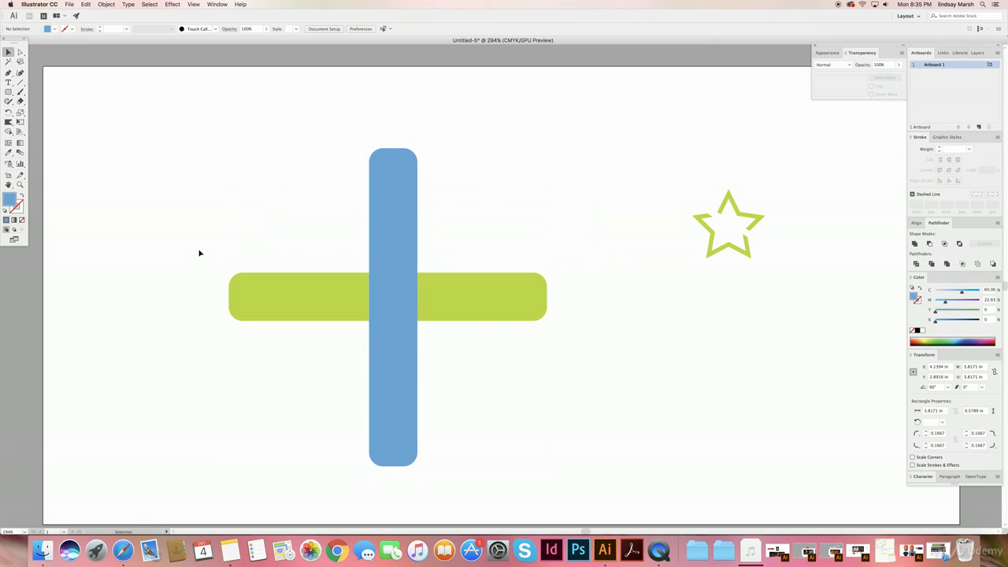
- Align the blue and green bars on their horizontal and vertical centres
{"action": "left_click_drag", "start_coordinate": [189, 202], "coordinate": [513, 351]}
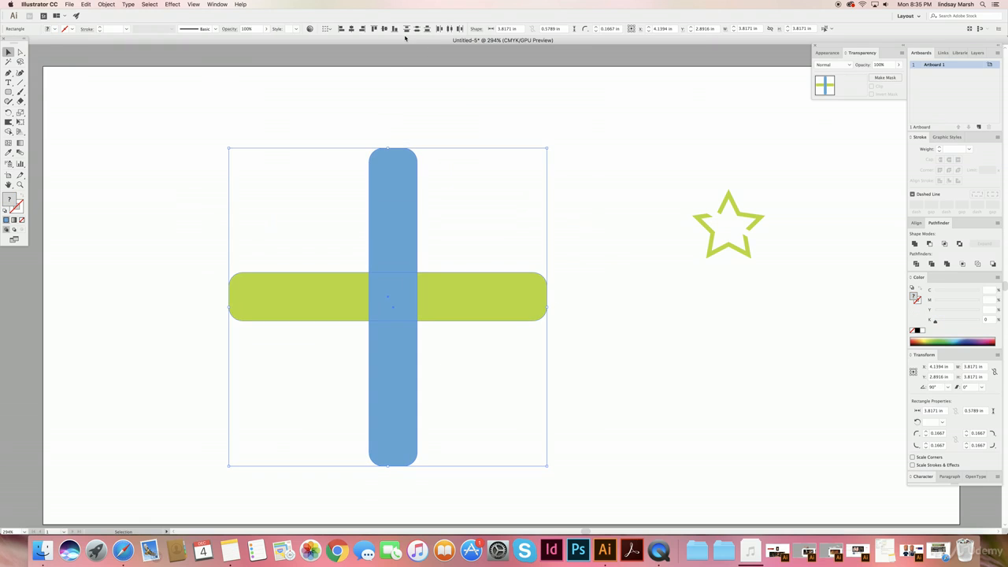
{"action": "left_click", "coordinate": [352, 30]}
{"action": "left_click", "coordinate": [383, 29]}
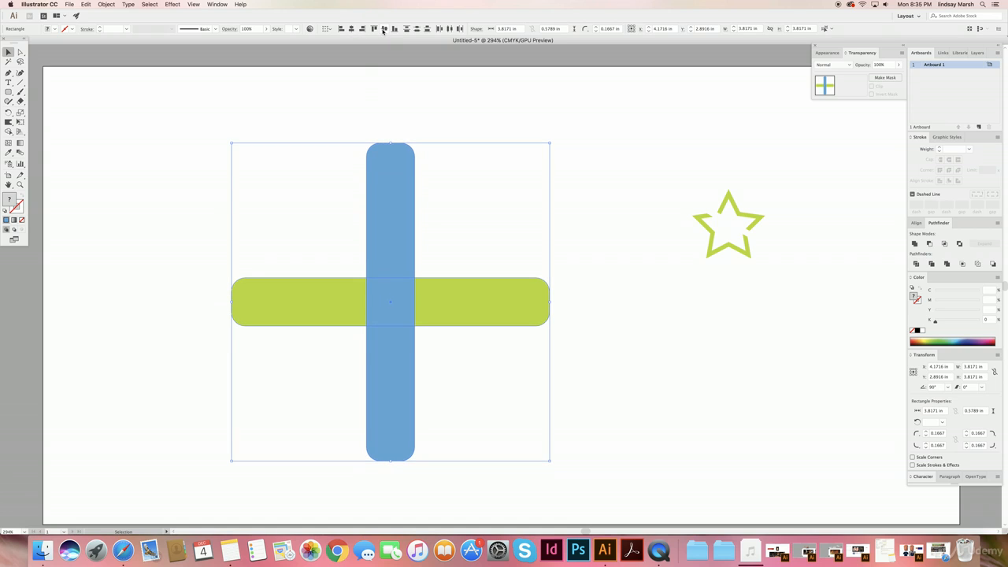
{"action": "left_click", "coordinate": [449, 29]}
{"action": "left_click", "coordinate": [129, 171]}
- Move both crossed bars up the artboard to about X 4.3 in, Y 2.35 in
{"action": "left_click_drag", "start_coordinate": [193, 184], "coordinate": [487, 365]}
{"action": "left_click_drag", "start_coordinate": [500, 314], "coordinate": [511, 274]}
{"action": "left_click", "coordinate": [656, 304]}
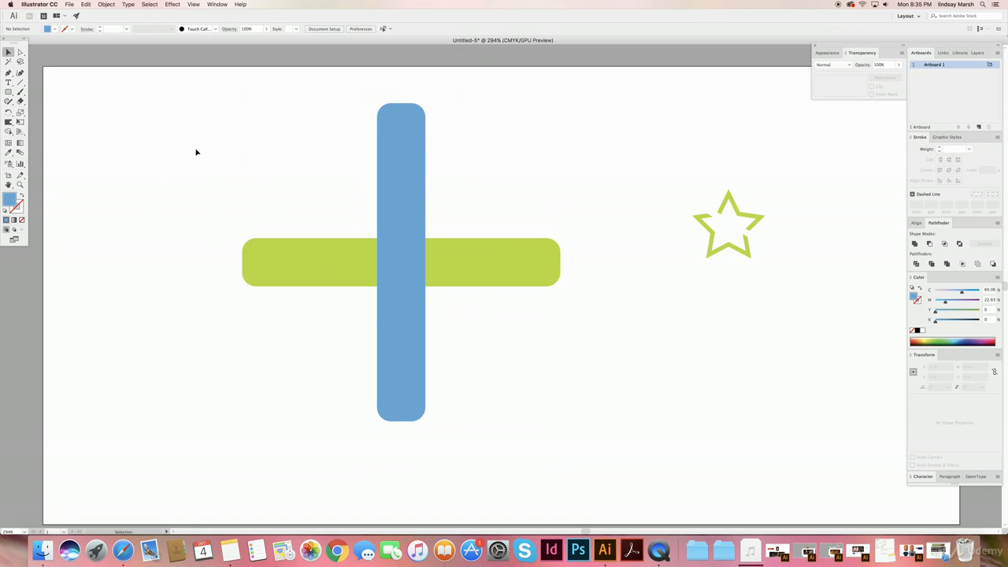
- Try merging the crossed bars into one blue shape with the Shape Builder tool
{"action": "left_click_drag", "start_coordinate": [196, 152], "coordinate": [535, 367]}
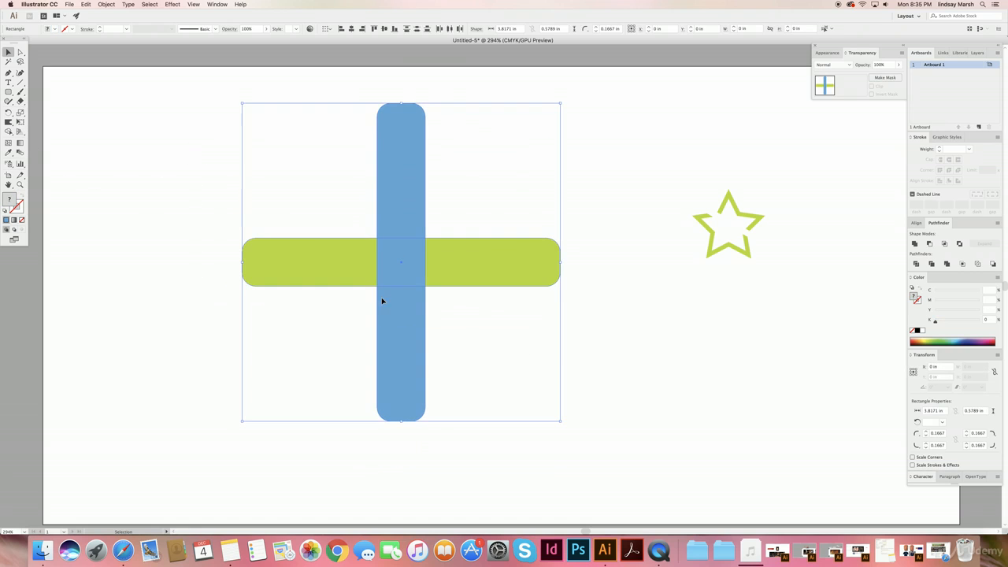
{"action": "left_click", "coordinate": [8, 131]}
{"action": "mouse_move", "coordinate": [228, 174]}
{"action": "left_mouse_down"}
{"action": "mouse_move", "coordinate": [434, 194]}
{"action": "mouse_move", "coordinate": [342, 281]}
{"action": "mouse_move", "coordinate": [396, 264]}
{"action": "left_mouse_up"}
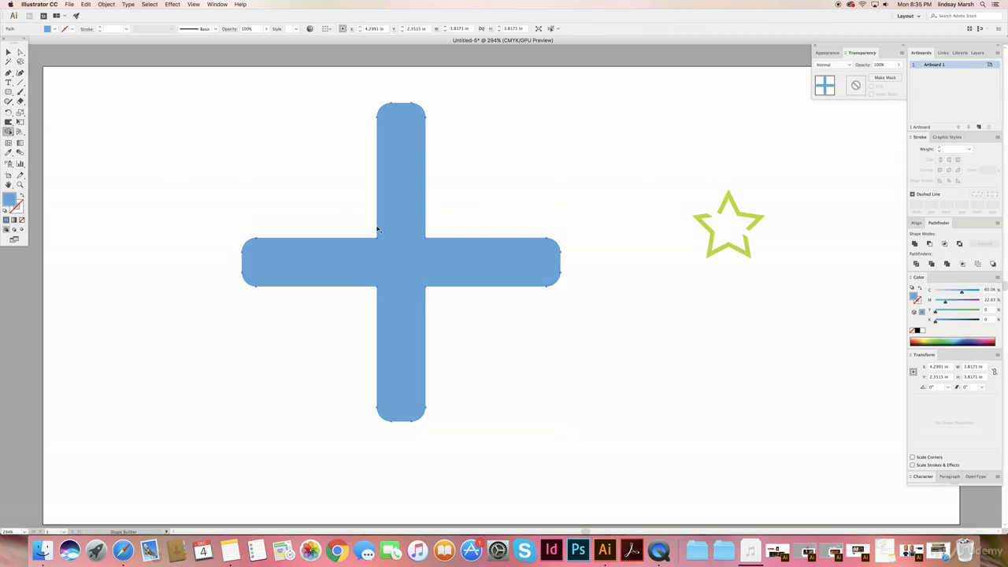
{"action": "key", "text": "v"}
{"action": "left_click", "coordinate": [164, 315]}
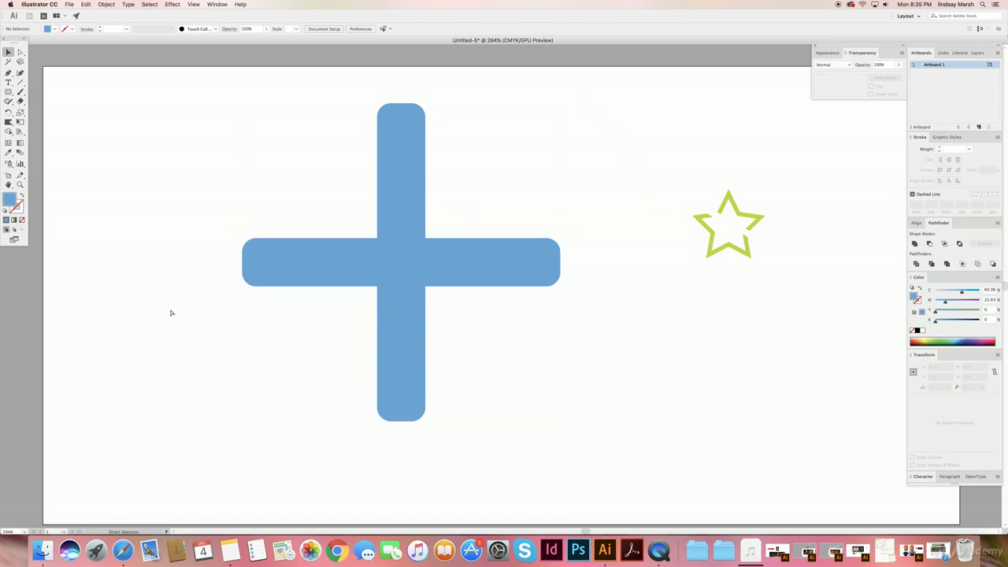
{"action": "key", "text": "cmd+z"}
{"action": "left_click", "coordinate": [228, 184]}
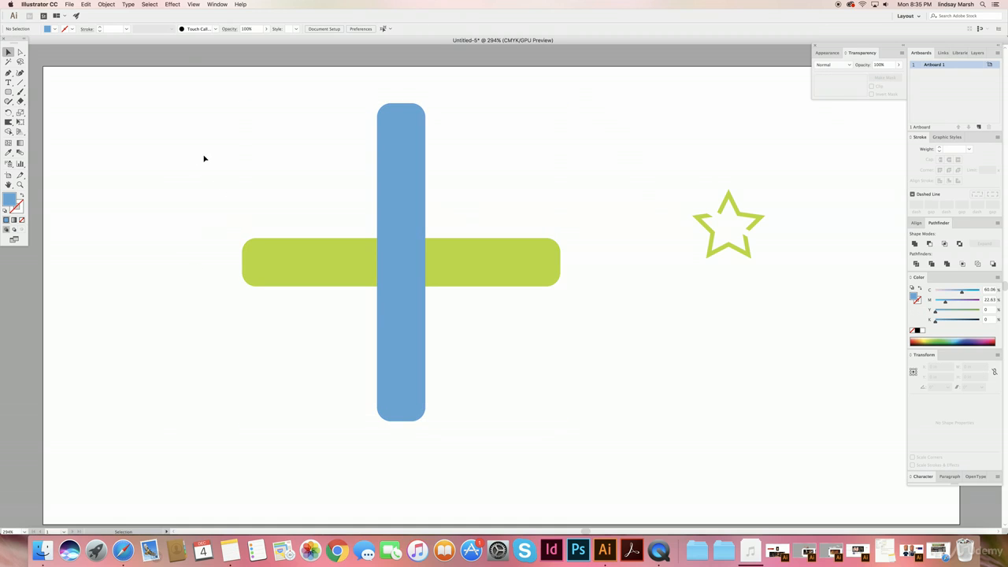
- Cut the square overlap out of the centre of the crossed bars with the Shape Builder tool
{"action": "left_click_drag", "start_coordinate": [206, 156], "coordinate": [538, 346]}
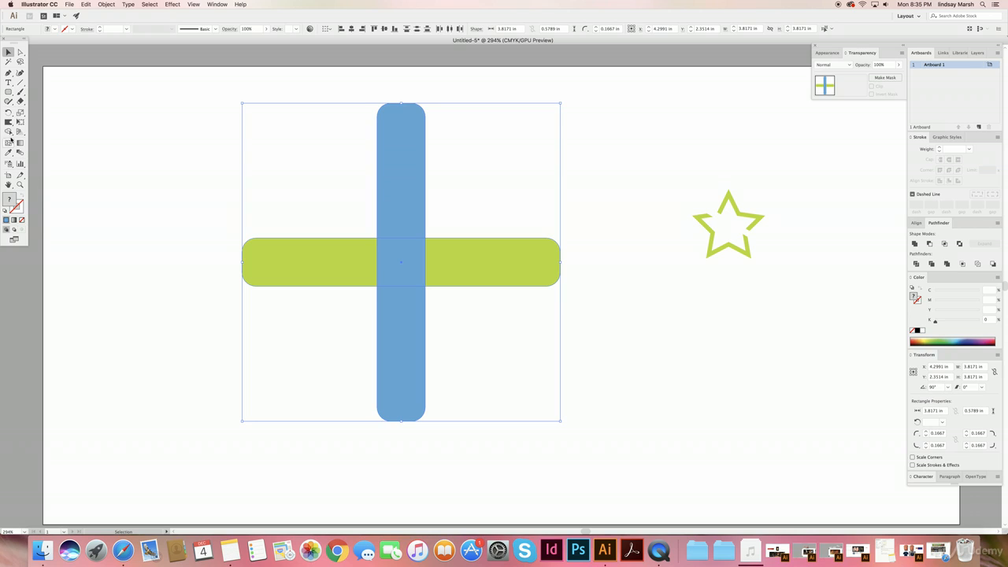
{"action": "left_click", "coordinate": [9, 132]}
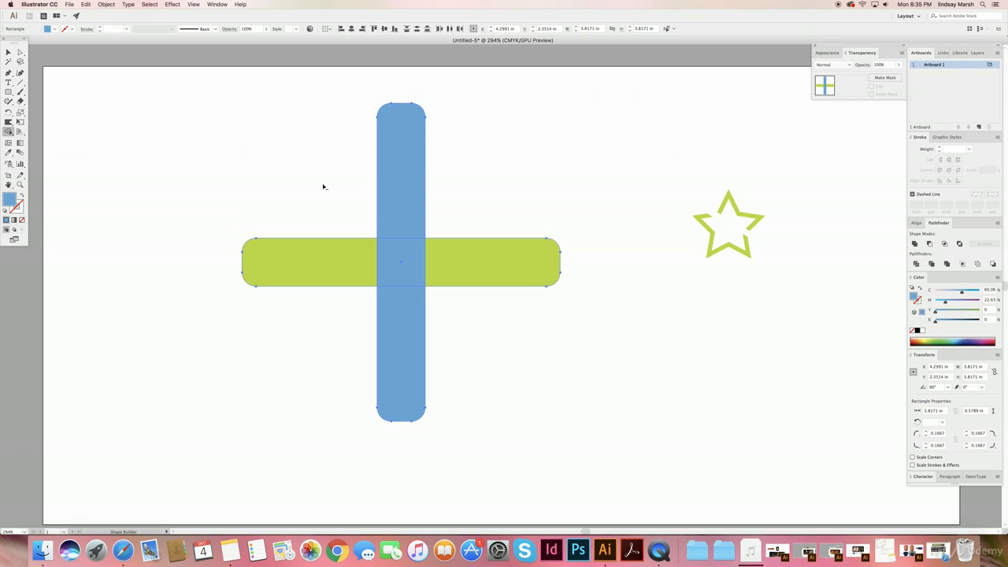
{"action": "left_click", "coordinate": [409, 264], "text": "alt"}
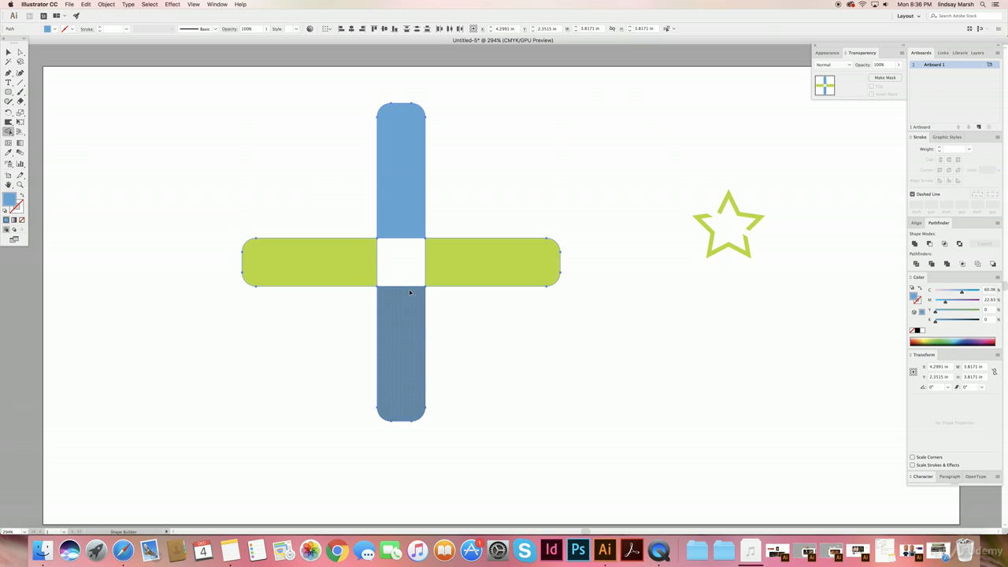
{"action": "left_click", "coordinate": [9, 53]}
{"action": "left_click", "coordinate": [150, 183]}
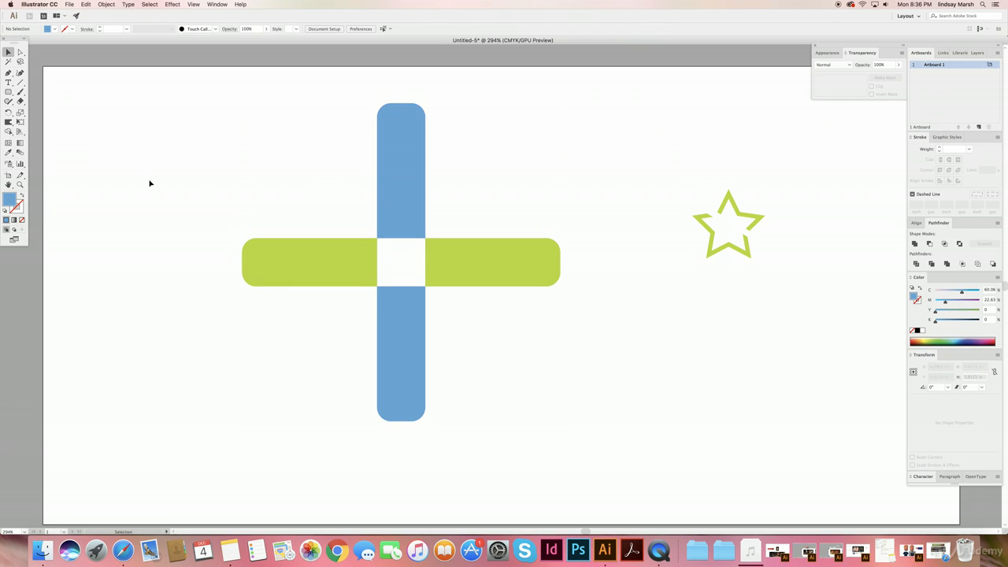
- Nudge the cross's left green arm slightly outward, away from the cut-out centre
{"action": "left_click", "coordinate": [326, 263]}
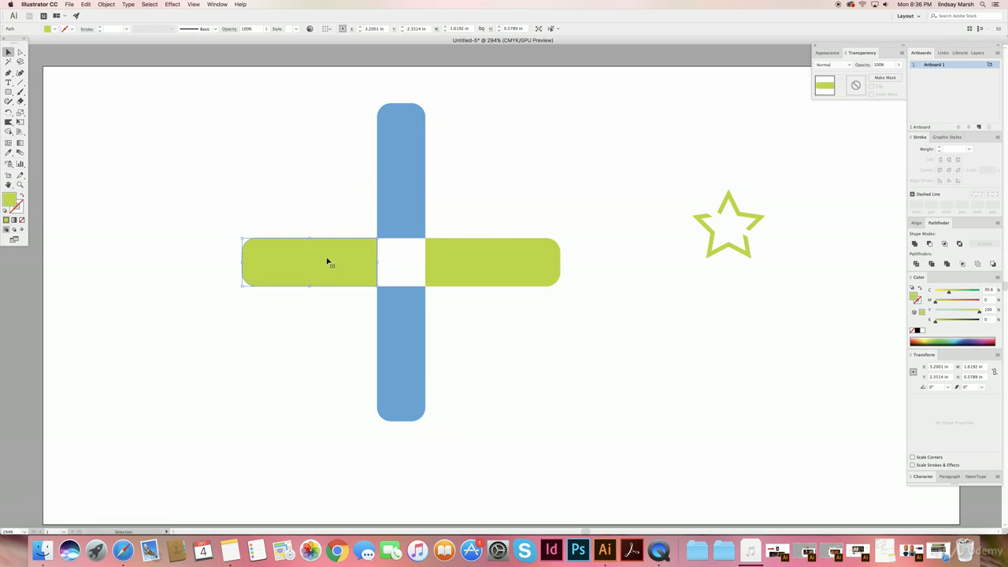
{"action": "left_click", "coordinate": [401, 202]}
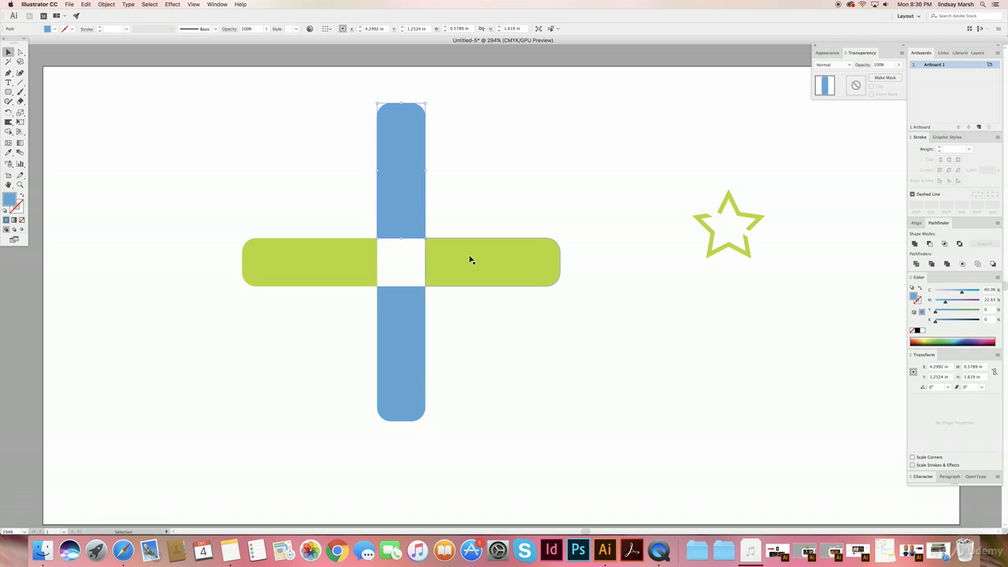
{"action": "left_click", "coordinate": [332, 261]}
{"action": "key", "text": "Left"}
{"action": "key", "text": "Left"}
{"action": "key", "text": "Left"}
{"action": "key", "text": "Left"}
{"action": "key", "text": "Left"}
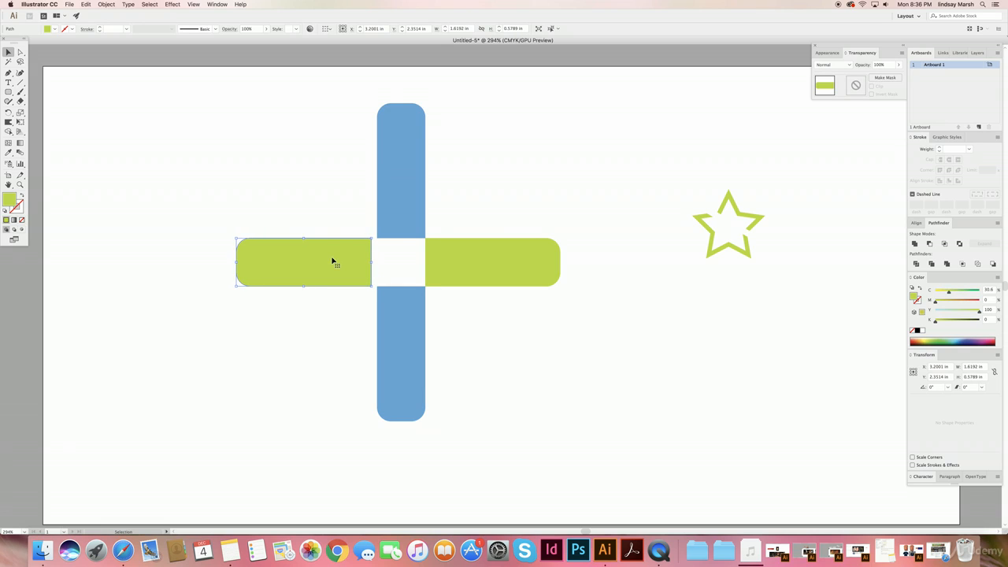
- Nudge the cross's top blue arm slightly upward, away from the cut-out centre
{"action": "left_click", "coordinate": [385, 216]}
{"action": "key", "text": "Up"}
{"action": "key", "text": "Up"}
{"action": "key", "text": "Up"}
{"action": "key", "text": "Up"}
{"action": "key", "text": "Up"}
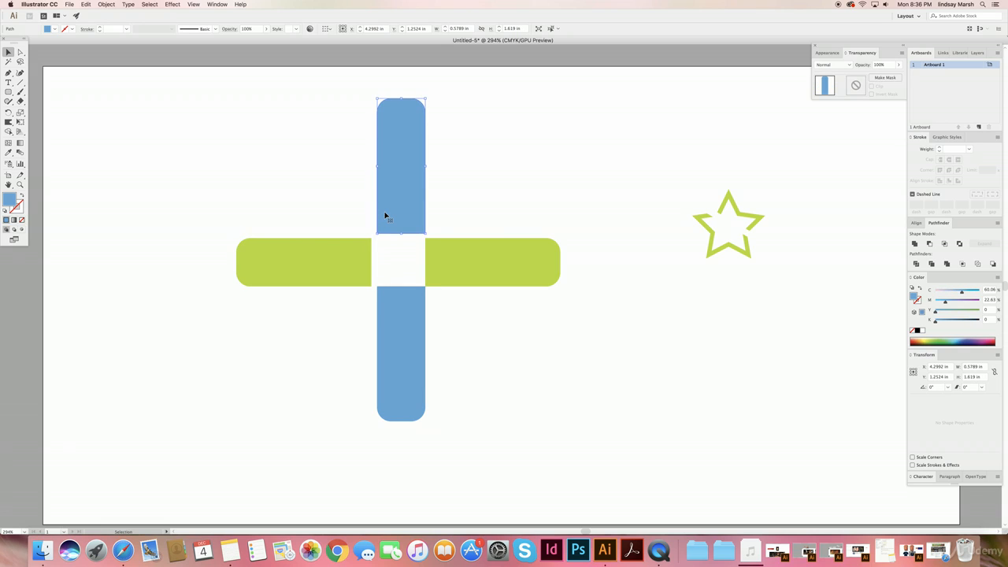
- Nudge the cross's right green arm slightly outward, away from the cut-out centre
{"action": "left_click", "coordinate": [440, 267]}
{"action": "key", "text": "Right"}
{"action": "key", "text": "Right"}
{"action": "key", "text": "Right"}
{"action": "key", "text": "Right"}
{"action": "key", "text": "Right"}
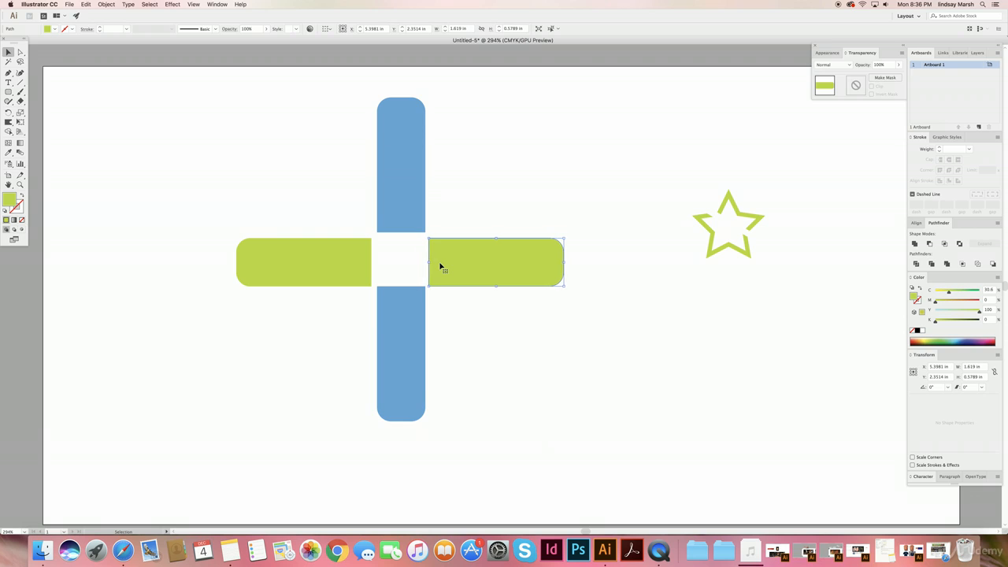
- Nudge the cross's bottom blue arm slightly downward, away from the cut-out centre
{"action": "left_click", "coordinate": [379, 335]}
{"action": "key", "text": "Down"}
{"action": "key", "text": "Down"}
{"action": "key", "text": "Down"}
{"action": "key", "text": "Down"}
{"action": "key", "text": "Down"}
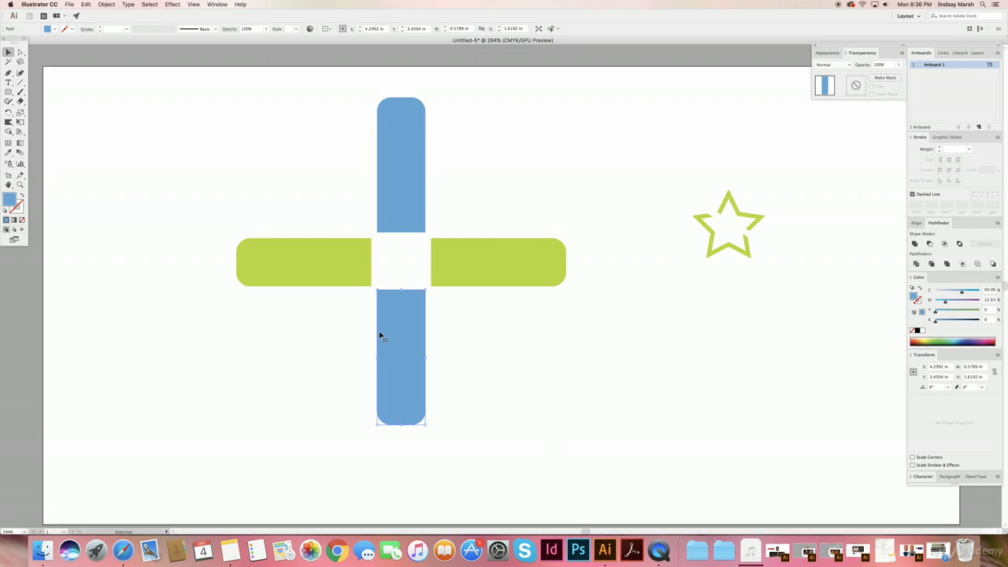
{"action": "left_click", "coordinate": [425, 274]}
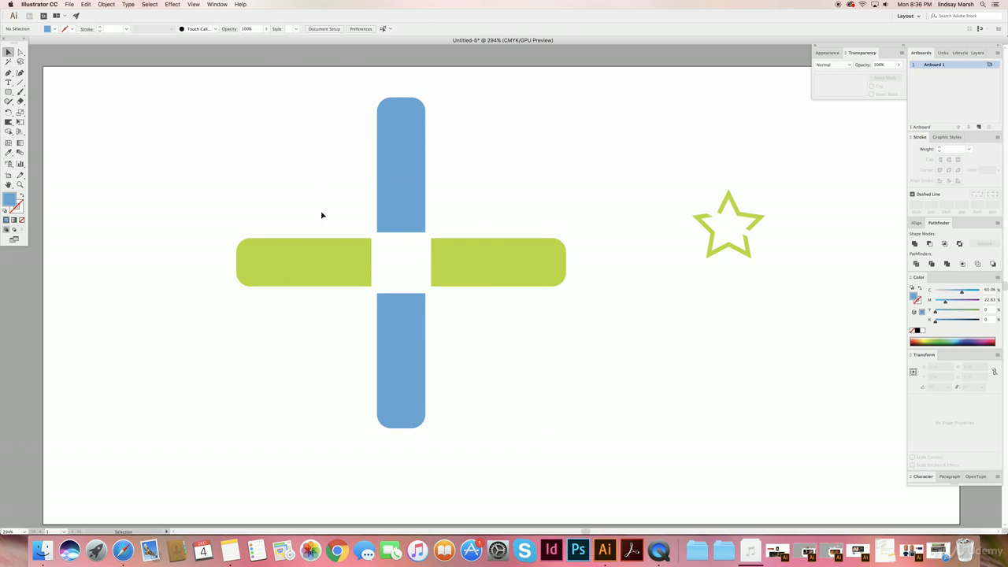
- Recolour both green arms with the blue sampled from the cross's top arm
{"action": "left_click", "coordinate": [276, 275]}
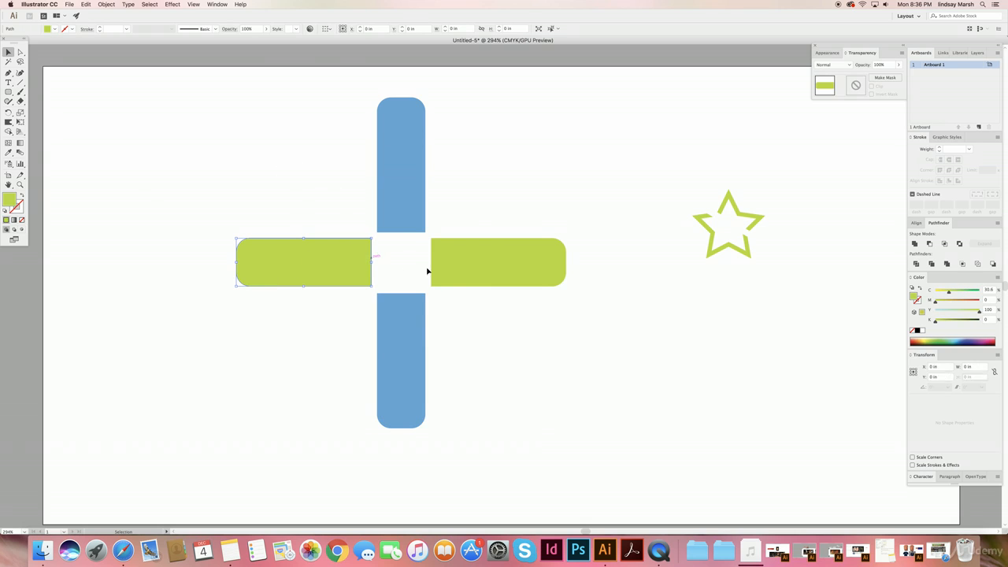
{"action": "left_click", "coordinate": [453, 270], "text": "shift"}
{"action": "left_click", "coordinate": [7, 155]}
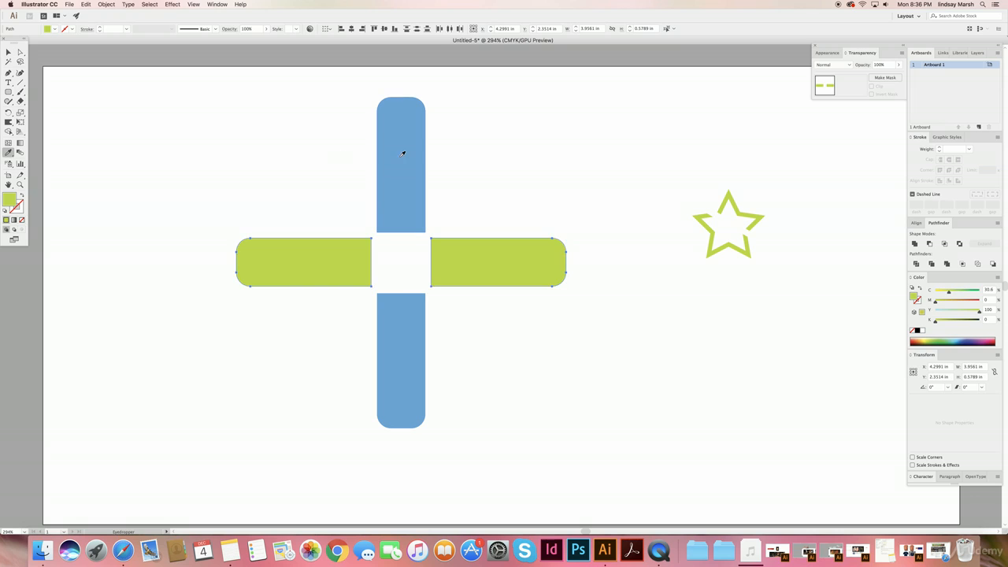
{"action": "left_click", "coordinate": [405, 152]}
{"action": "left_click", "coordinate": [7, 51]}
{"action": "left_click", "coordinate": [279, 328]}
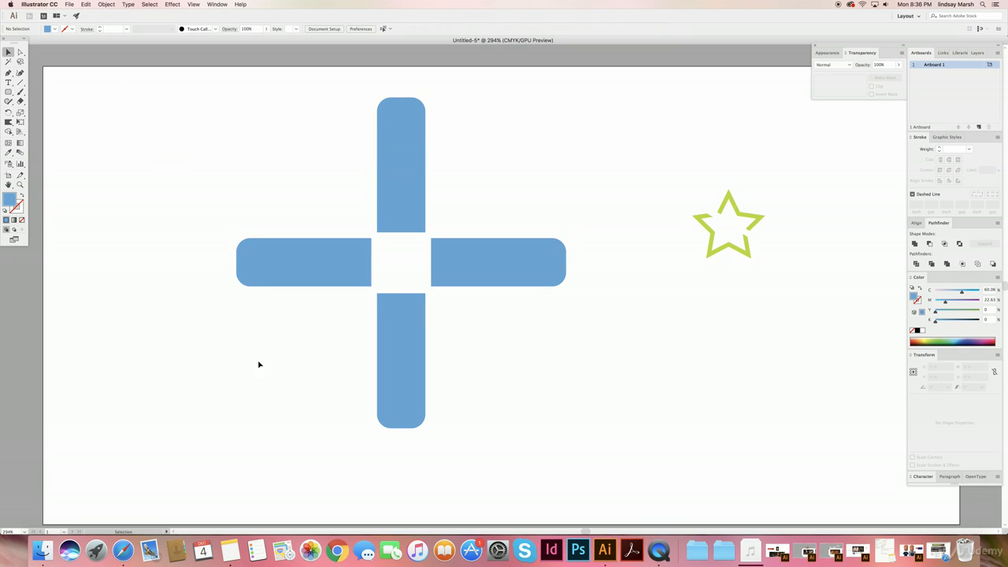
- Draw four hexagons of different sizes with the Polygon tool, each overlapping one arm of the cross
{"action": "left_click_drag", "start_coordinate": [230, 149], "coordinate": [556, 373]}
{"action": "left_click", "coordinate": [189, 149]}
{"action": "left_click", "coordinate": [10, 98]}
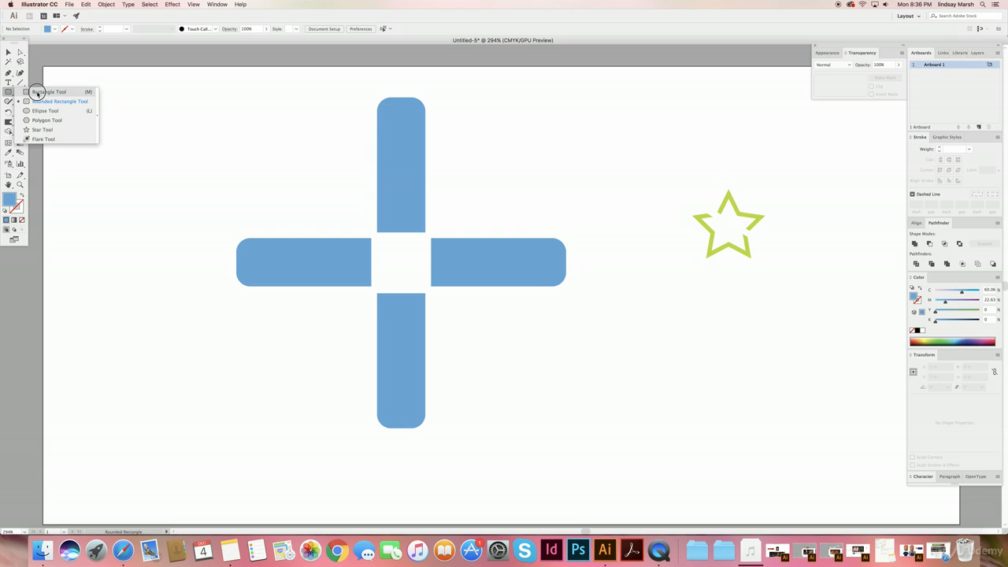
{"action": "left_click", "coordinate": [37, 93]}
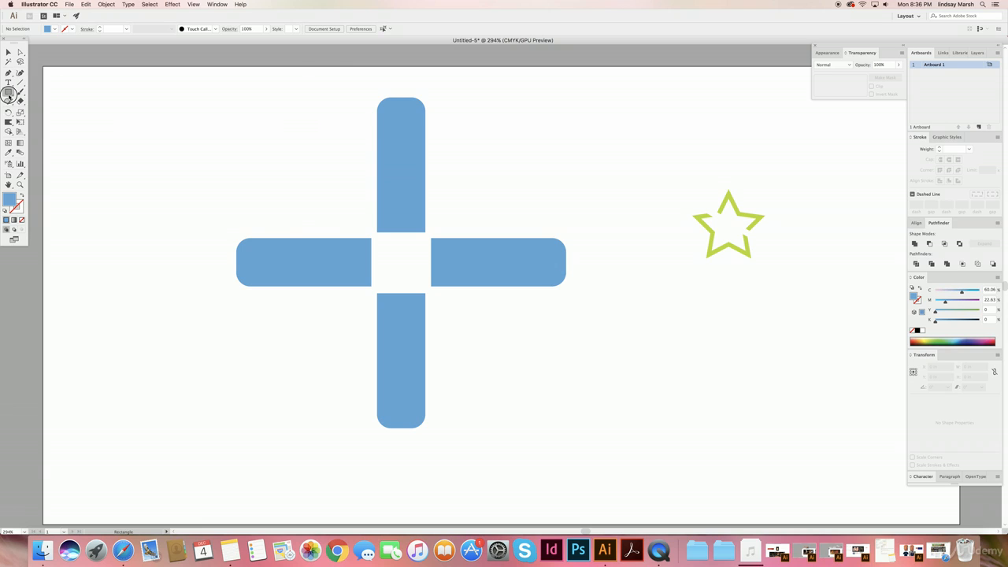
{"action": "left_click", "coordinate": [10, 95]}
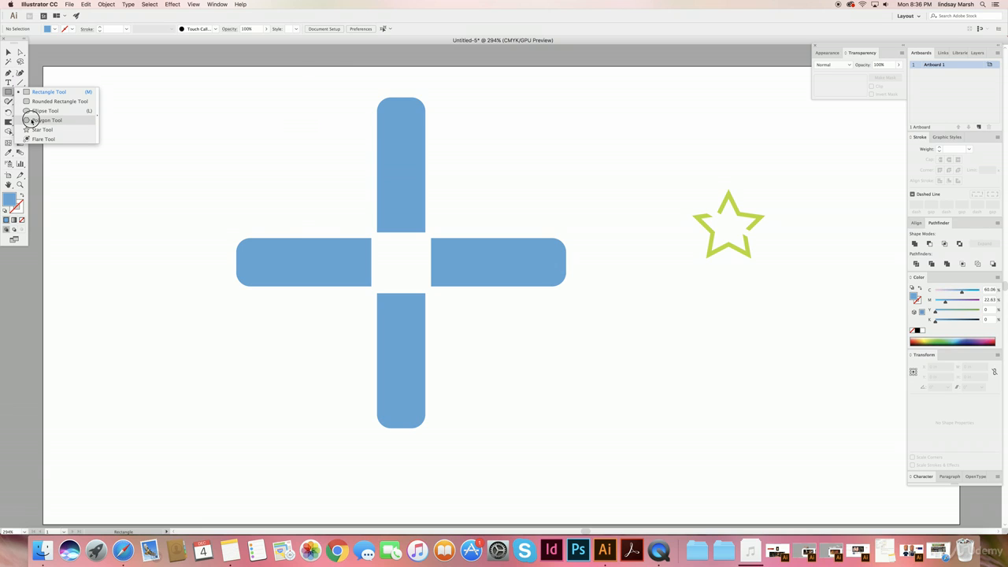
{"action": "left_click", "coordinate": [31, 120]}
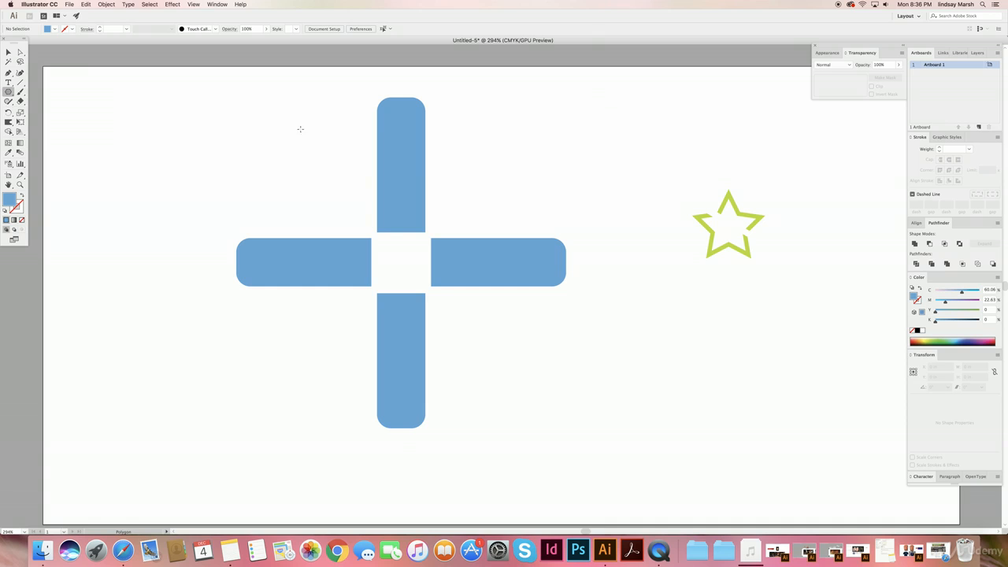
{"action": "left_click_drag", "start_coordinate": [342, 68], "coordinate": [419, 109]}
{"action": "left_click_drag", "start_coordinate": [611, 349], "coordinate": [526, 266]}
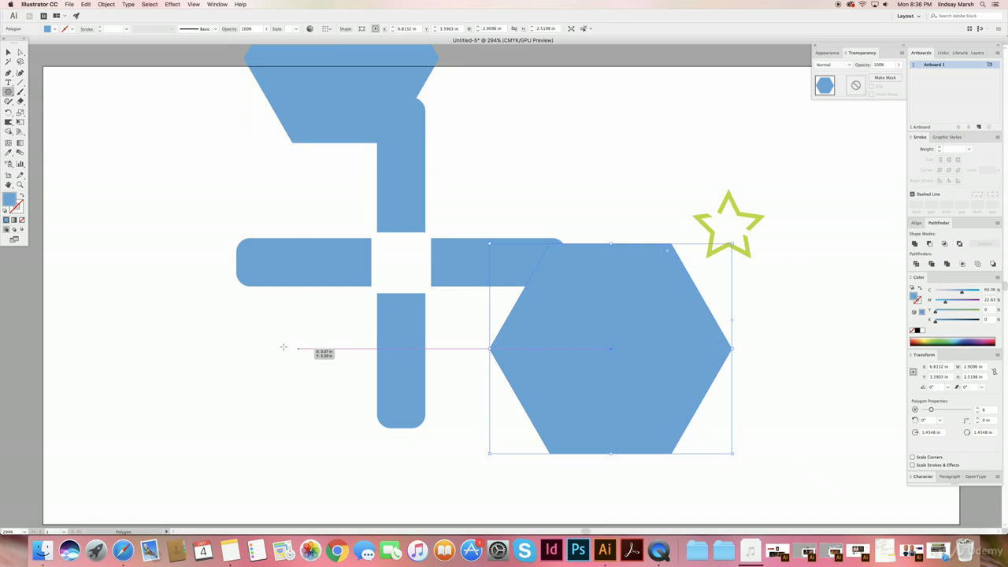
{"action": "left_click_drag", "start_coordinate": [276, 346], "coordinate": [402, 443]}
{"action": "key", "text": "BackSpace"}
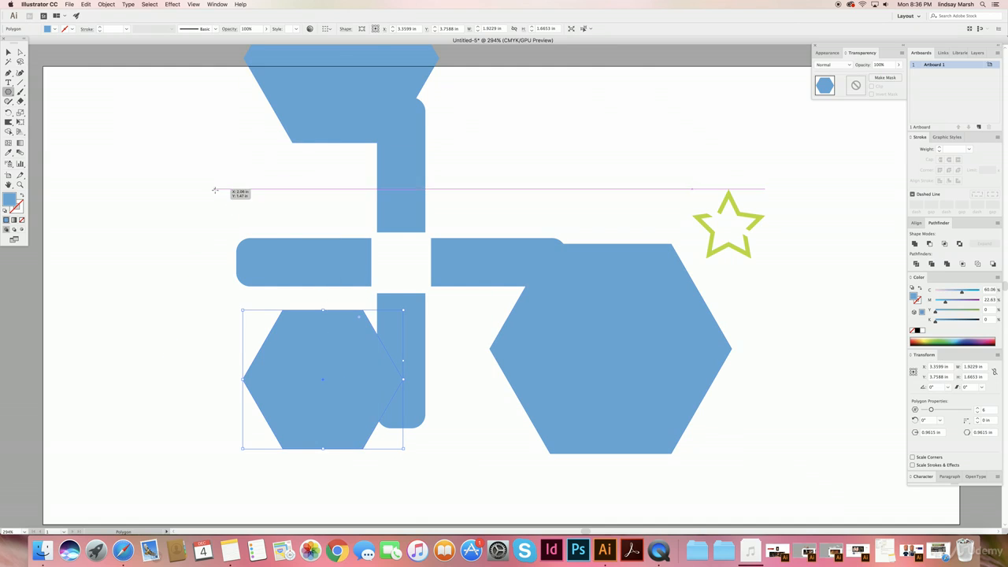
{"action": "left_click_drag", "start_coordinate": [220, 195], "coordinate": [270, 250]}
- Select all four hexagons and set their fill colour to green 13E831
{"action": "key", "text": "v"}
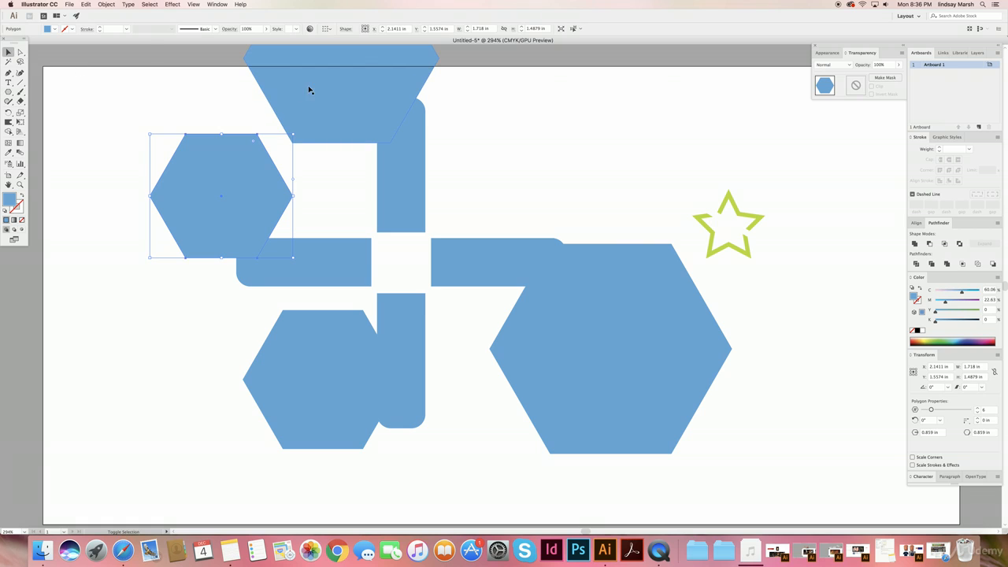
{"action": "left_click", "coordinate": [310, 86], "text": "shift"}
{"action": "left_click", "coordinate": [589, 308], "text": "shift"}
{"action": "left_click", "coordinate": [355, 367], "text": "shift"}
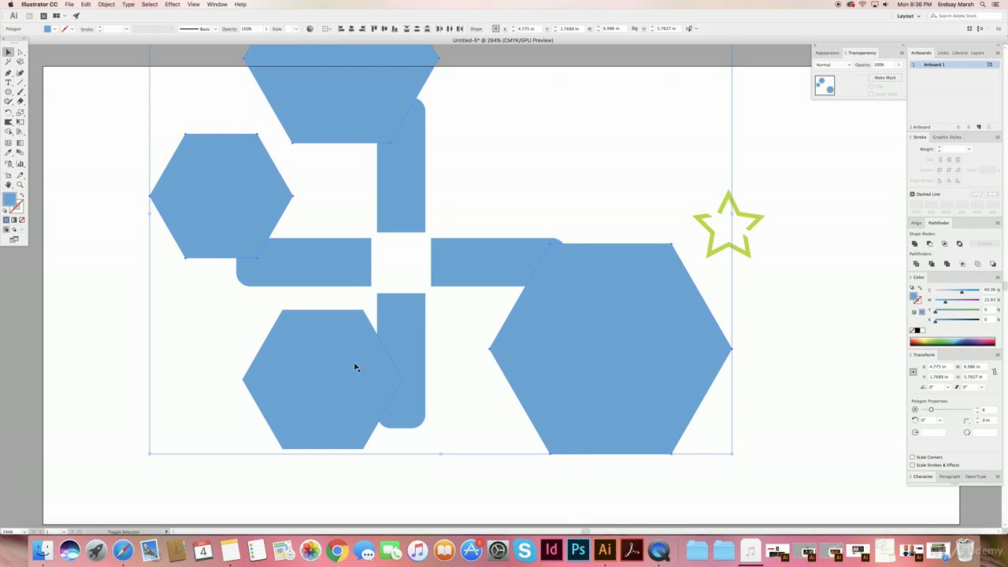
{"action": "double_click", "coordinate": [8, 200]}
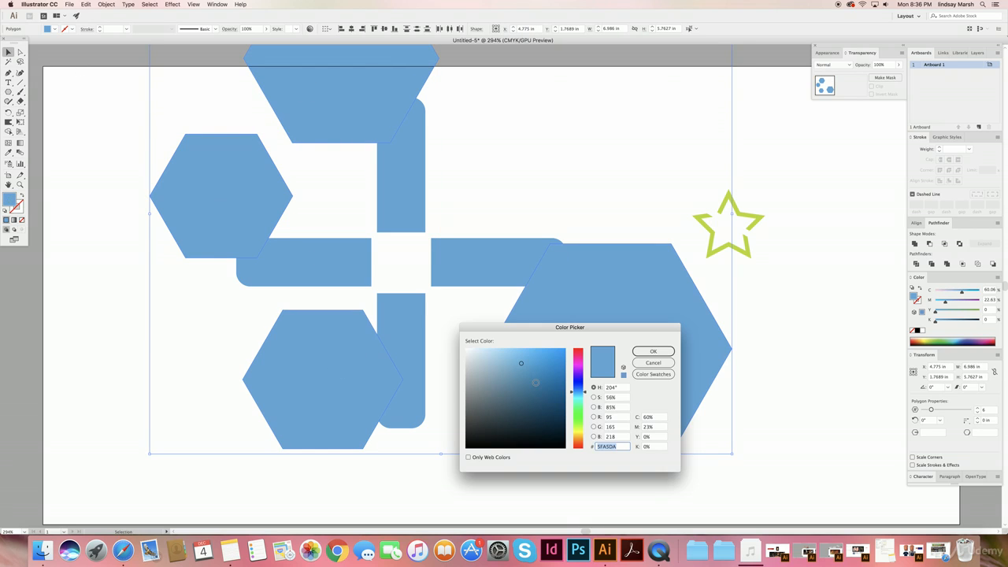
{"action": "left_click", "coordinate": [576, 415]}
{"action": "left_click", "coordinate": [653, 351]}
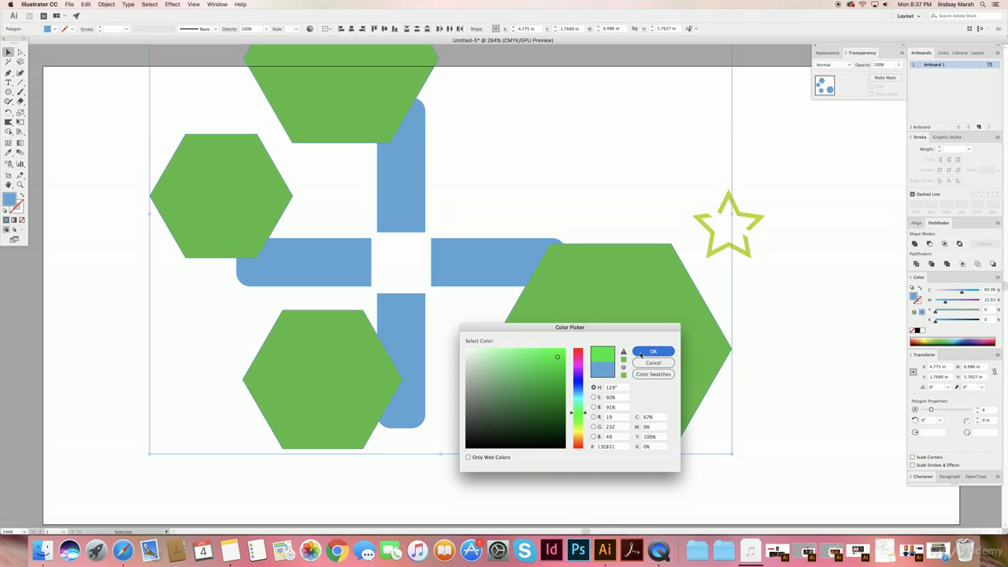
- Send the four green hexagons behind the blue cross arms
{"action": "right_click", "coordinate": [240, 199]}
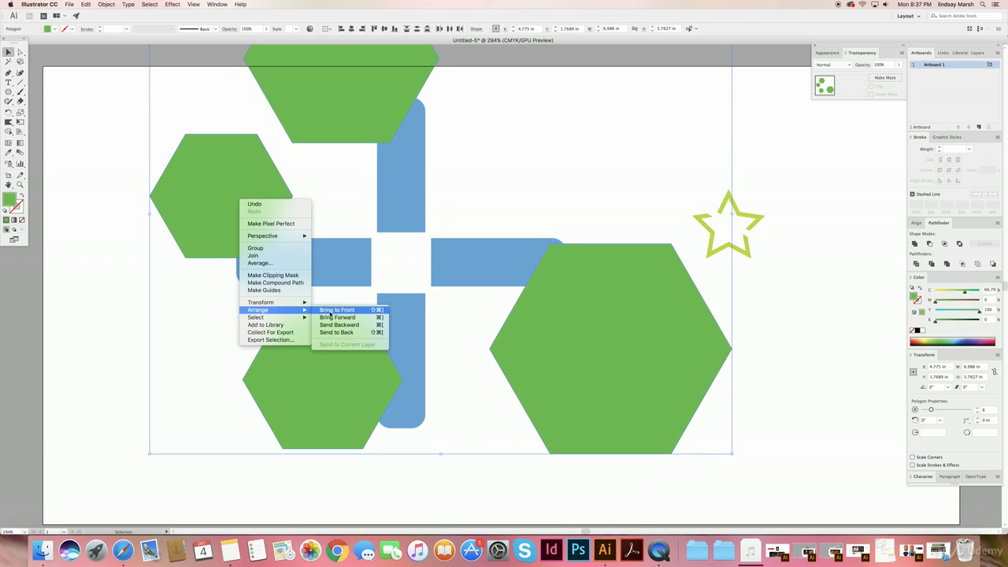
{"action": "left_click", "coordinate": [344, 335]}
{"action": "left_click", "coordinate": [134, 158]}
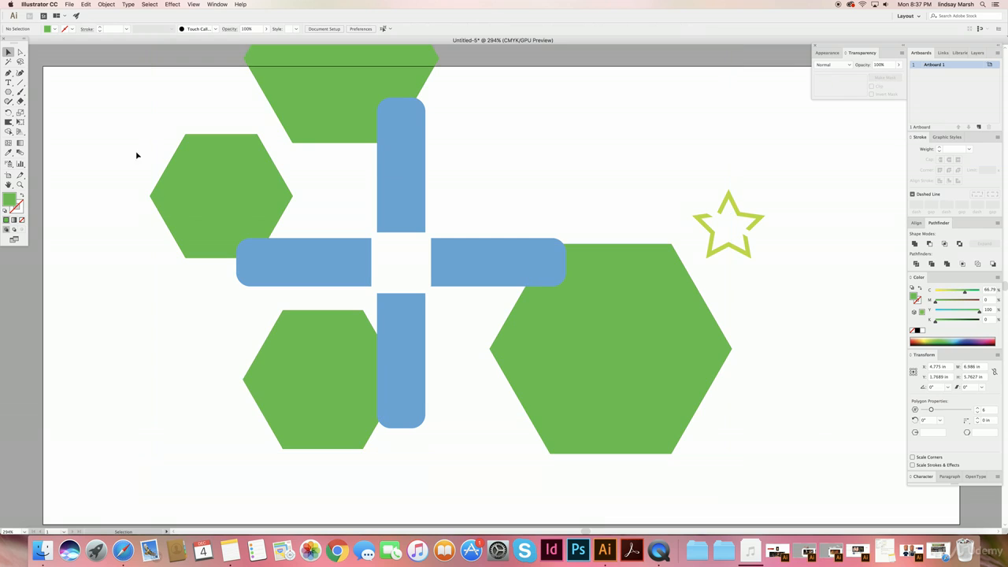
- Remove the four hexagons and their overlaps from the cross arms with the Shape Builder tool
{"action": "left_click_drag", "start_coordinate": [151, 111], "coordinate": [616, 428]}
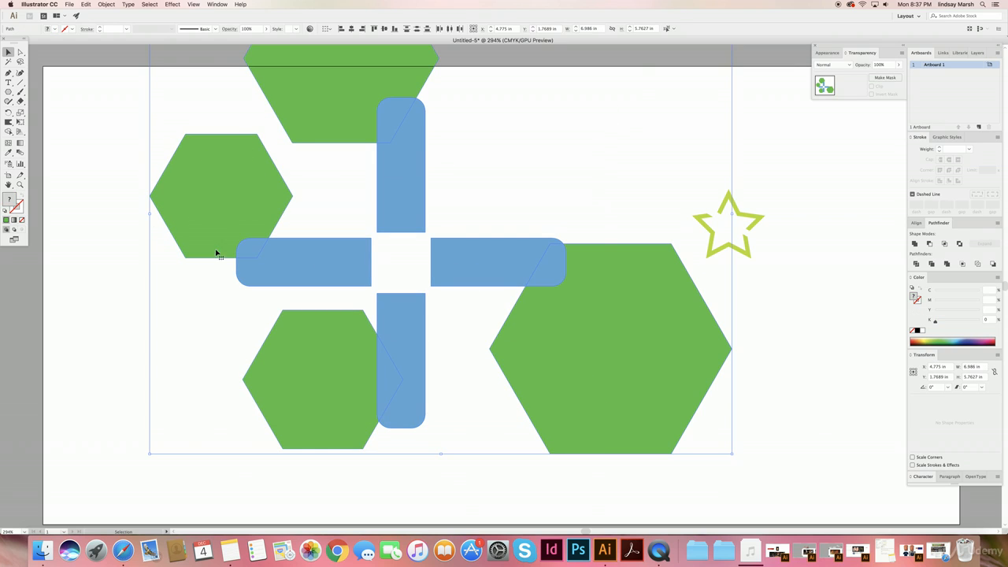
{"action": "left_click", "coordinate": [9, 132]}
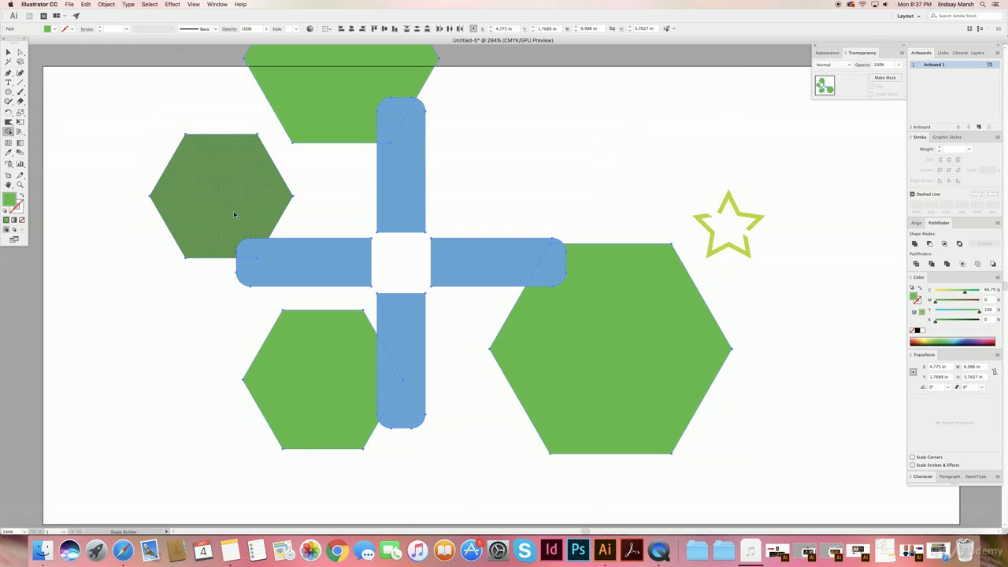
{"action": "left_click", "coordinate": [253, 250], "text": "alt"}
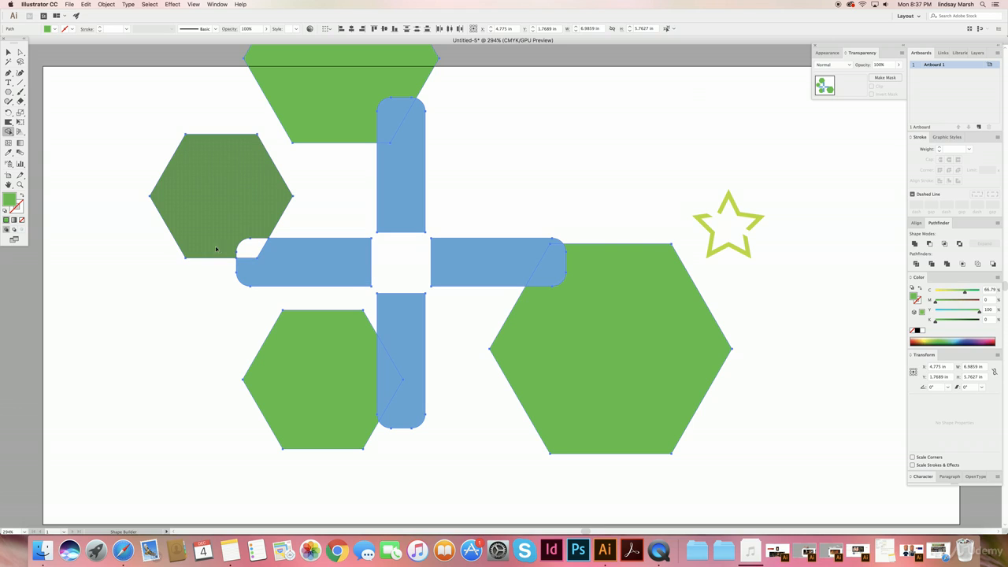
{"action": "left_click", "coordinate": [236, 189], "text": "alt"}
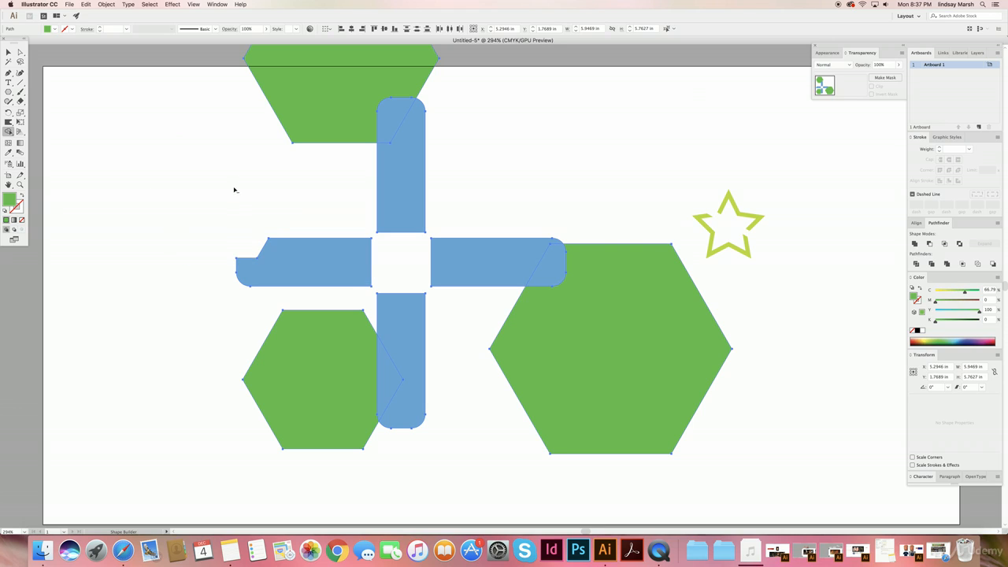
{"action": "left_click", "coordinate": [326, 113], "text": "alt"}
{"action": "left_click", "coordinate": [385, 114], "text": "alt"}
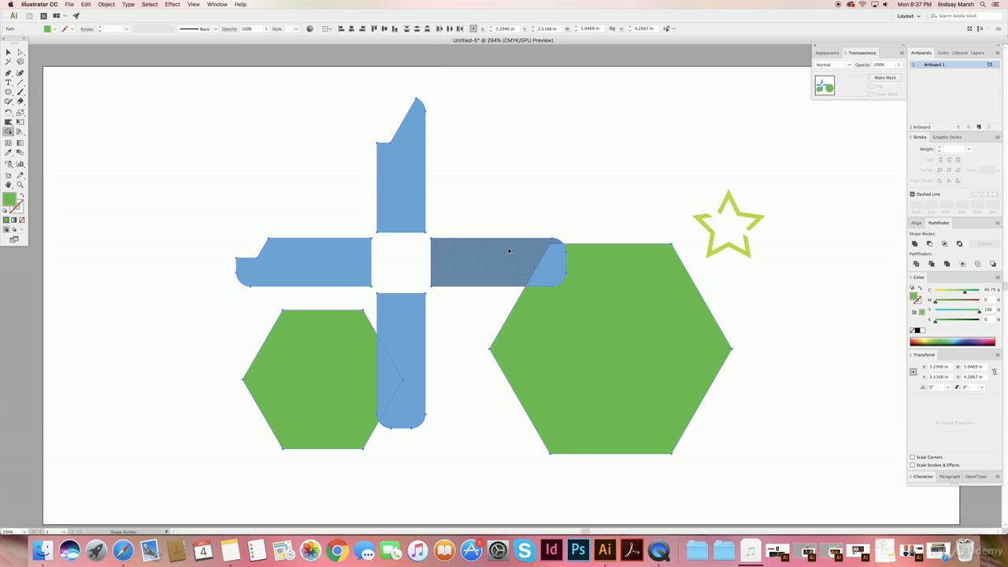
{"action": "left_click", "coordinate": [560, 320], "text": "alt"}
{"action": "left_click", "coordinate": [390, 390], "text": "alt"}
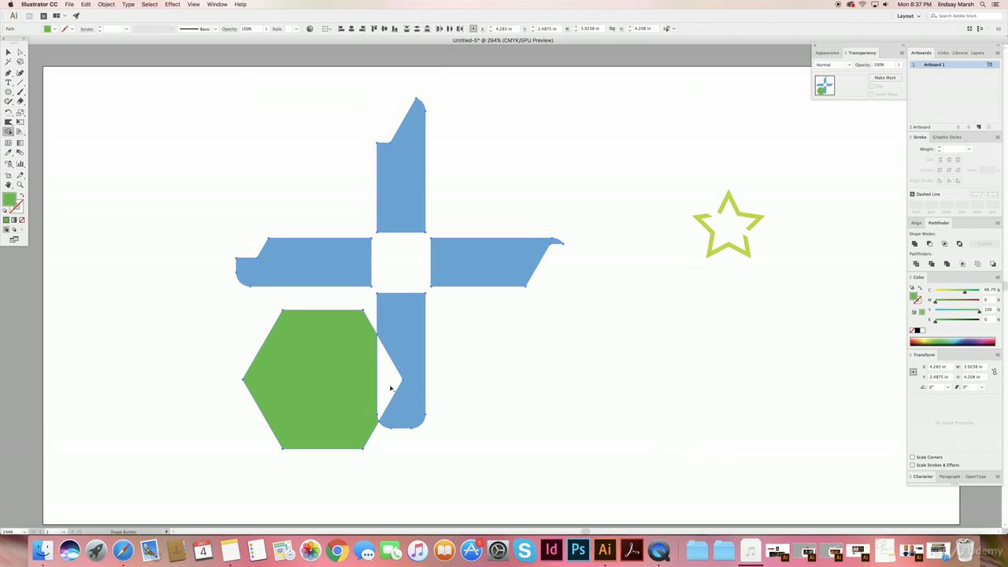
{"action": "left_click", "coordinate": [292, 339], "text": "alt"}
{"action": "left_click", "coordinate": [8, 52]}
{"action": "left_click", "coordinate": [144, 298]}
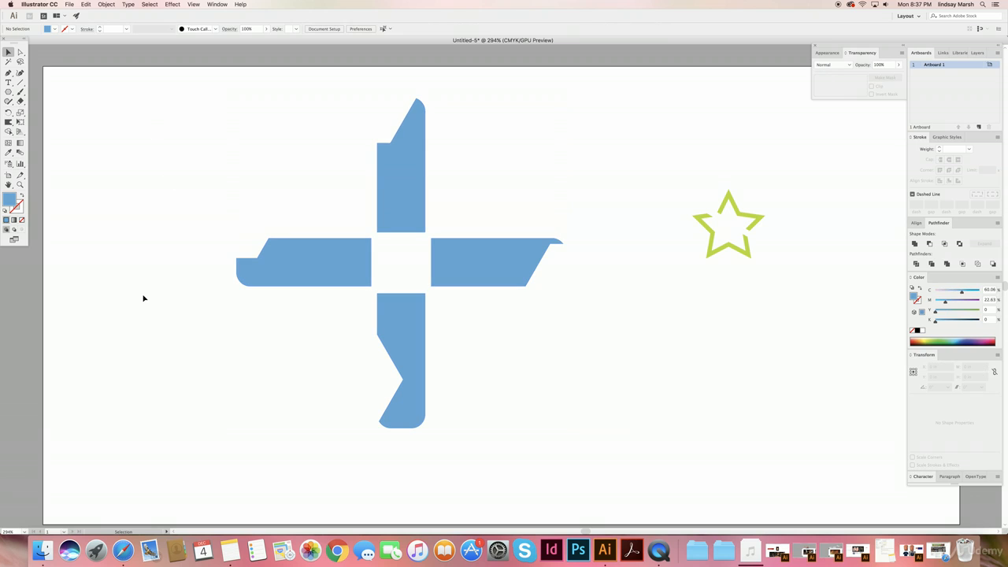
- Undo all edits back to the whole crossed blue and green bars, before the centre was cut out
{"action": "key", "text": "super+z"}
{"action": "key", "text": "super+z"}
{"action": "key", "text": "super+z"}
{"action": "key", "text": "super+z"}
{"action": "key", "text": "super+z"}
{"action": "key", "text": "super+z"}
{"action": "key", "text": "super+z"}
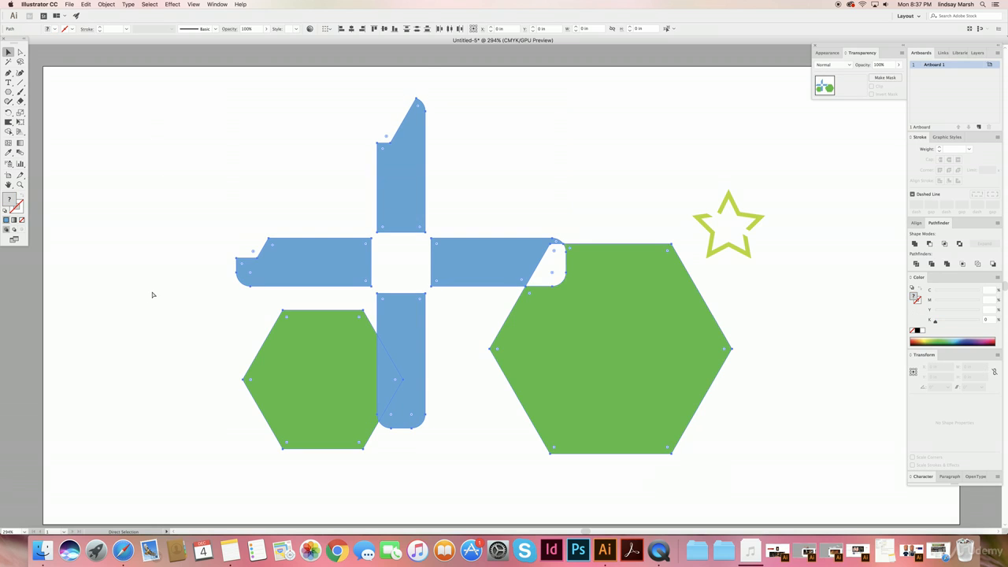
{"action": "key", "text": "super+z"}
{"action": "key", "text": "super+z"}
{"action": "key", "text": "super+z"}
{"action": "key", "text": "super+z"}
{"action": "key", "text": "super+z"}
{"action": "key", "text": "super+z"}
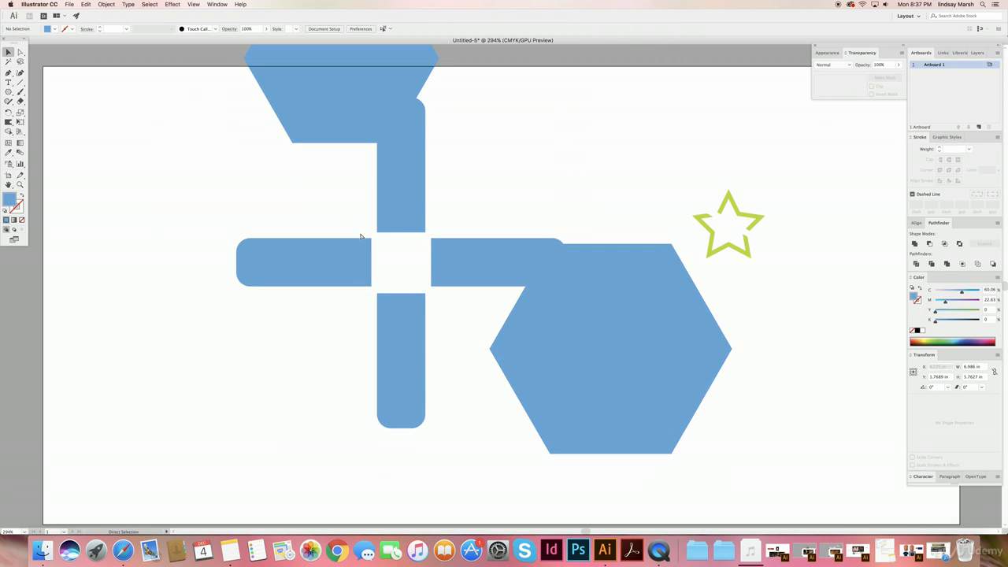
{"action": "key", "text": "super+z"}
{"action": "key", "text": "super+z"}
{"action": "key", "text": "super+z"}
{"action": "key", "text": "super+z"}
{"action": "key", "text": "super+z"}
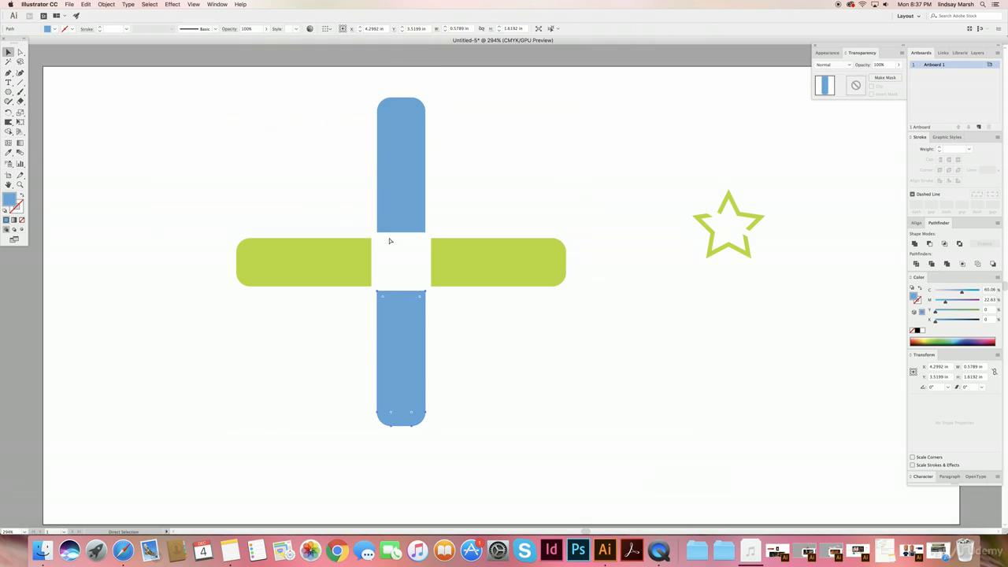
{"action": "key", "text": "super+z"}
{"action": "key", "text": "super+z"}
{"action": "key", "text": "super+z"}
{"action": "key", "text": "super+z"}
{"action": "key", "text": "super+z"}
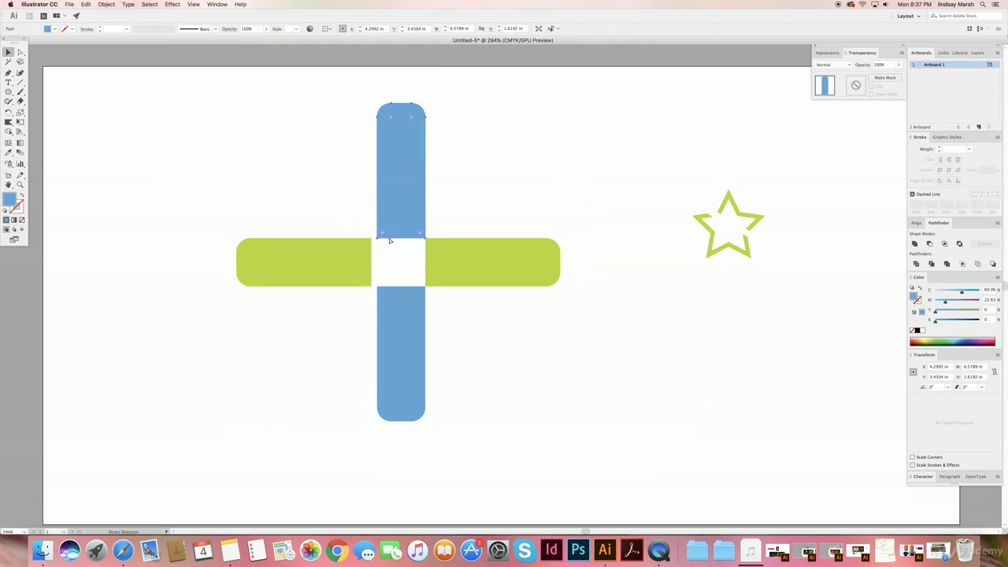
{"action": "key", "text": "super+z"}
{"action": "key", "text": "super+z"}
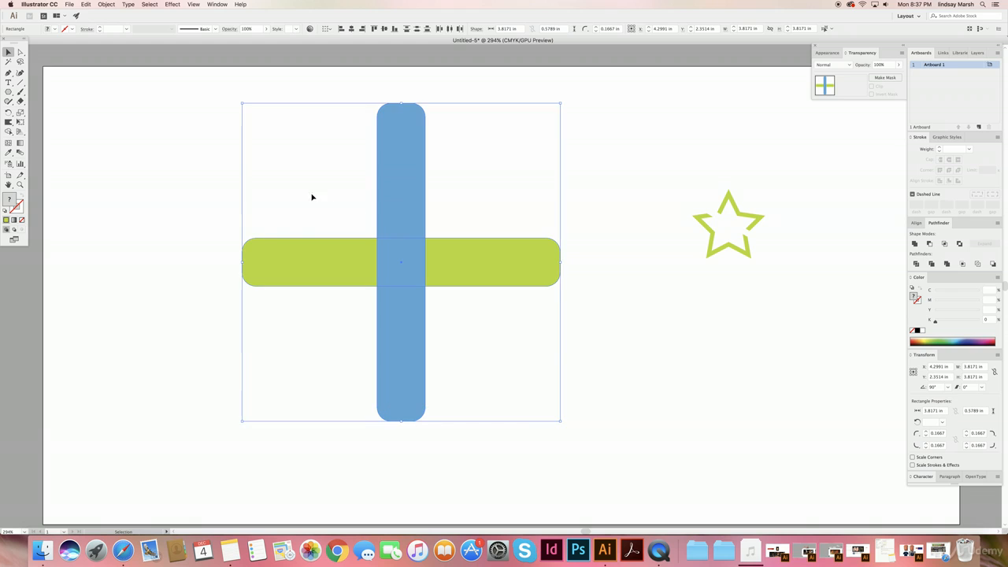
- Select both crossed bars and merge them into one blue cross with the Shape Builder tool
{"action": "left_click", "coordinate": [191, 144]}
{"action": "left_click_drag", "start_coordinate": [221, 155], "coordinate": [527, 352]}
{"action": "left_click", "coordinate": [9, 133]}
{"action": "mouse_move", "coordinate": [291, 163]}
{"action": "left_mouse_down"}
{"action": "mouse_move", "coordinate": [410, 161]}
{"action": "mouse_move", "coordinate": [548, 266]}
{"action": "mouse_move", "coordinate": [516, 329]}
{"action": "mouse_move", "coordinate": [346, 340]}
{"action": "mouse_move", "coordinate": [274, 201]}
{"action": "mouse_move", "coordinate": [291, 184]}
{"action": "mouse_move", "coordinate": [321, 219]}
{"action": "mouse_move", "coordinate": [402, 256]}
{"action": "left_mouse_up"}
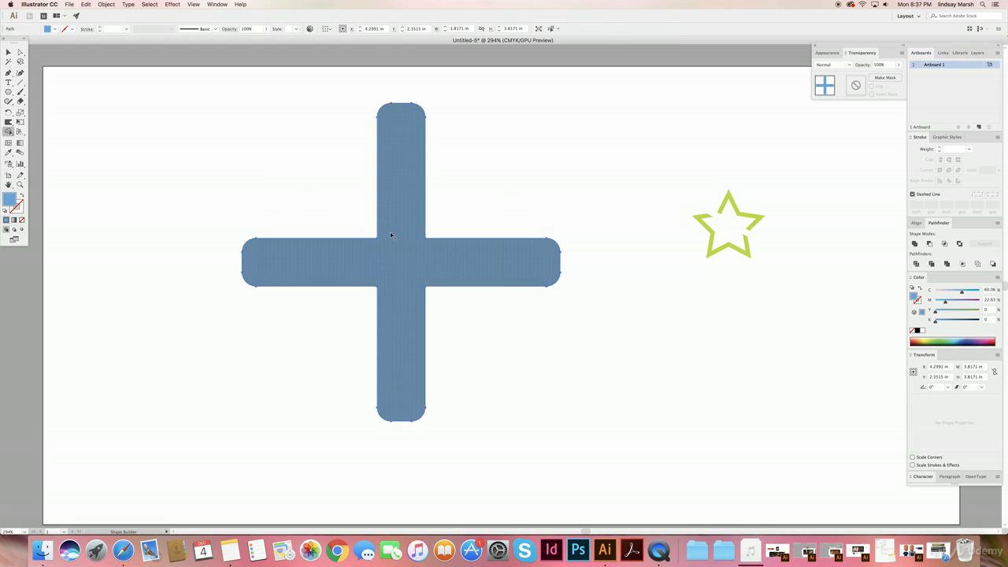
- Rotate the merged blue cross by 45° so it forms an X
{"action": "left_click", "coordinate": [8, 54]}
{"action": "left_click", "coordinate": [201, 160]}
{"action": "left_click", "coordinate": [408, 269]}
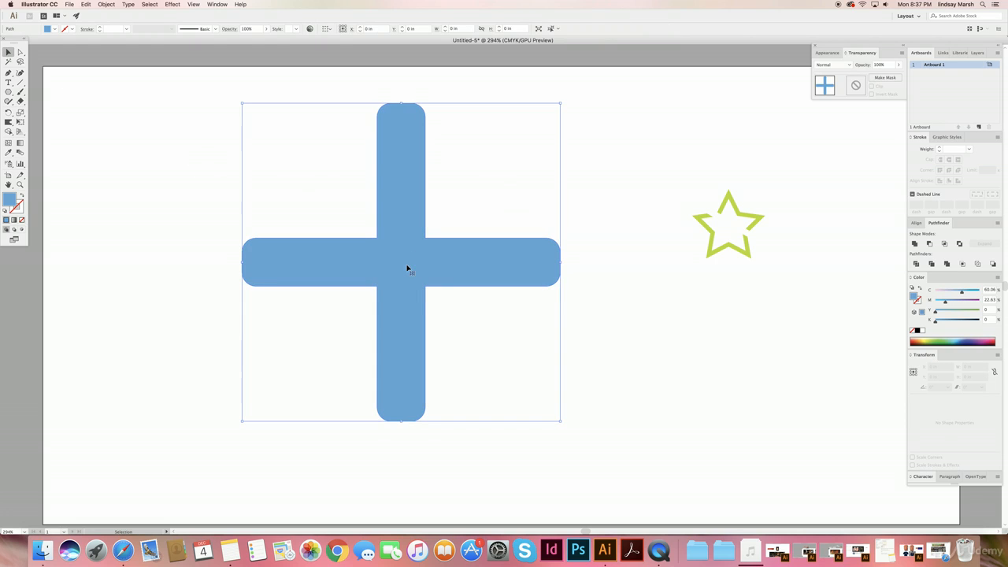
{"action": "left_click", "coordinate": [109, 4]}
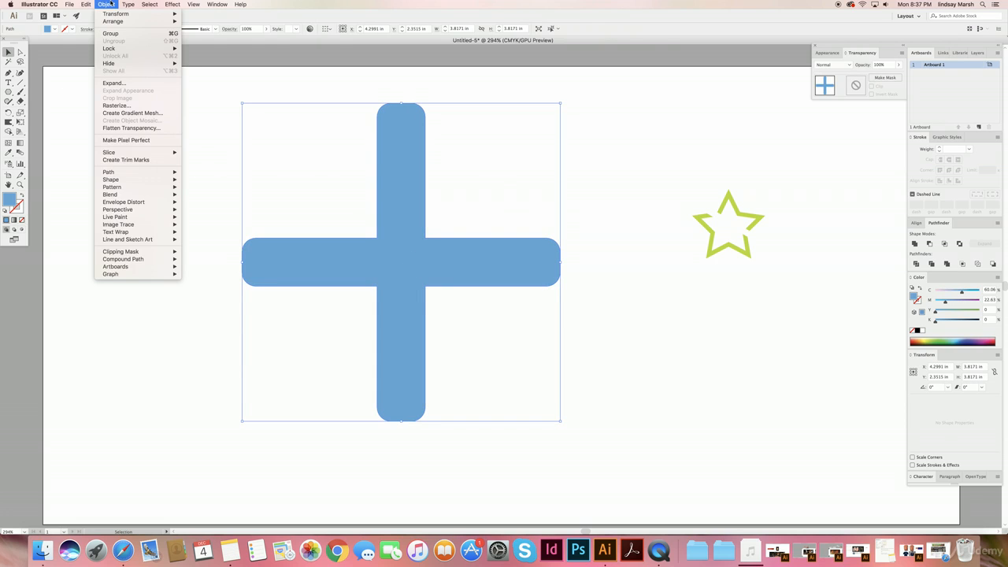
{"action": "mouse_move", "coordinate": [108, 14]}
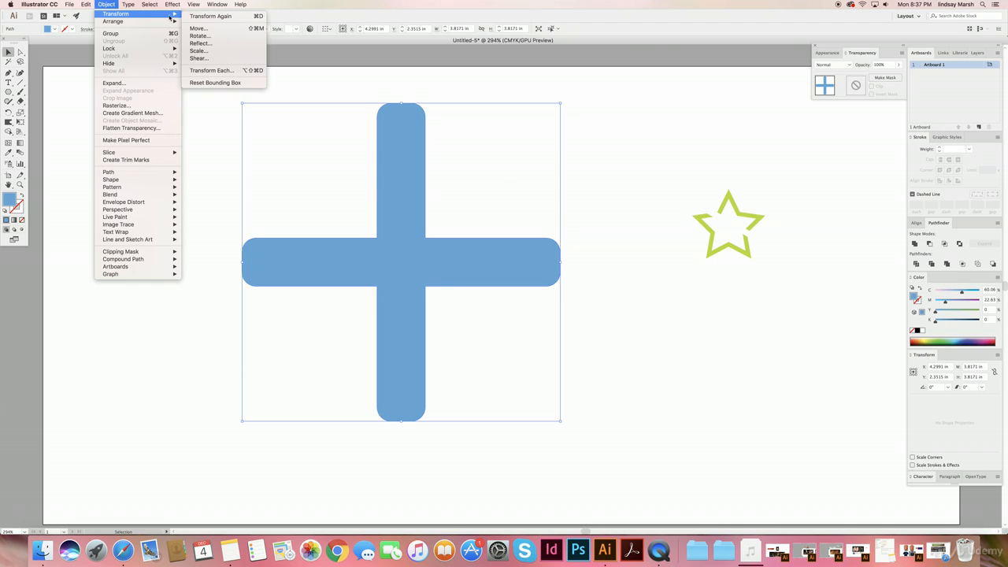
{"action": "left_click", "coordinate": [200, 37]}
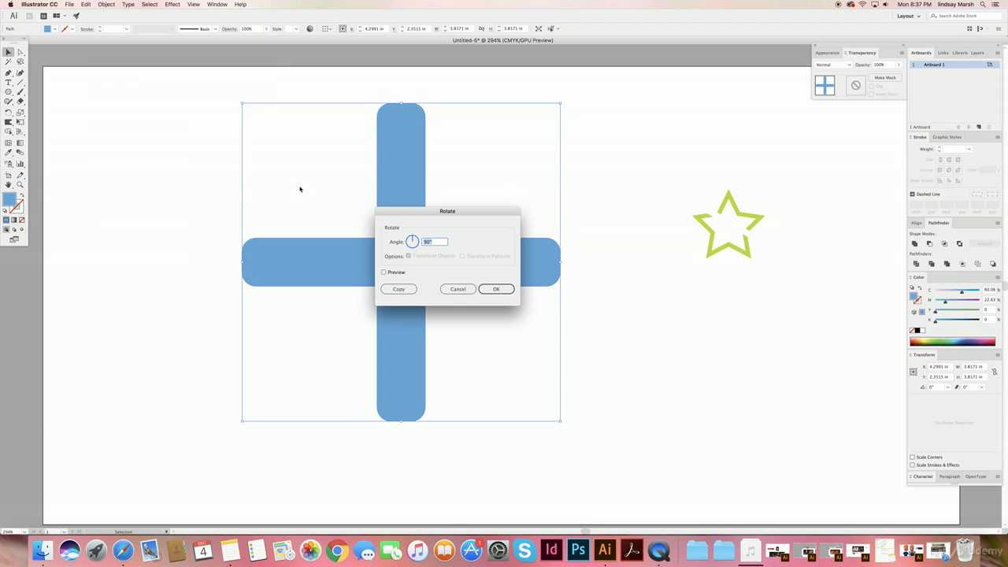
{"action": "type", "text": "45"}
{"action": "key", "text": "Return"}
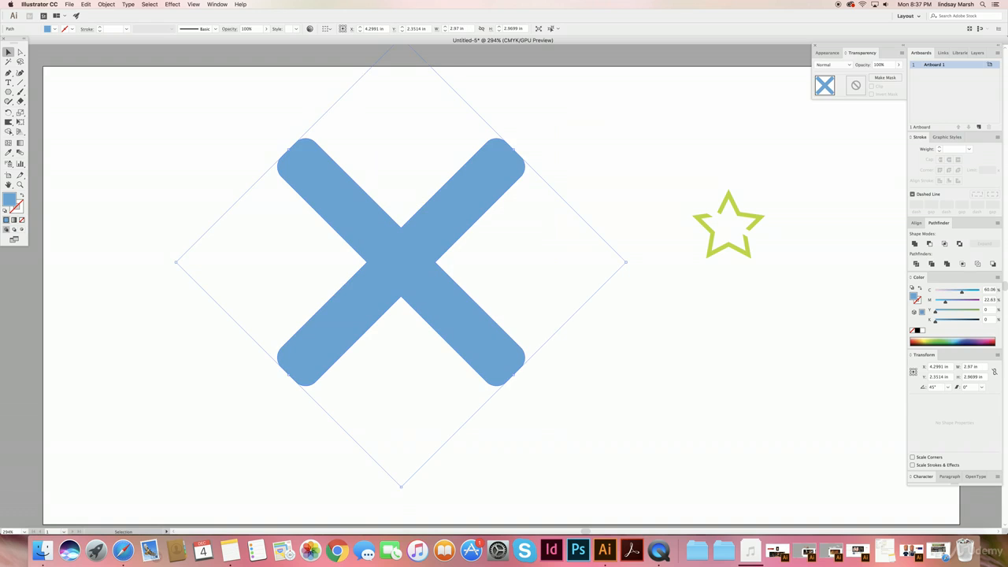
- Scale the blue X down proportionally to about 2.62 in wide and place it in the artboard area left of the star
{"action": "left_click", "coordinate": [142, 159]}
{"action": "left_click_drag", "start_coordinate": [418, 242], "coordinate": [379, 271]}
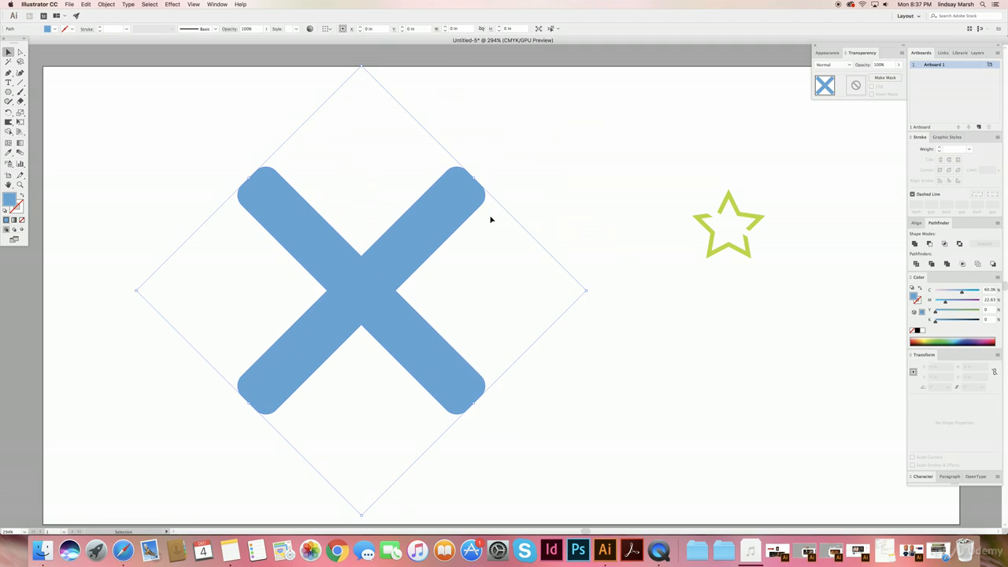
{"action": "left_click_drag", "start_coordinate": [586, 290], "coordinate": [538, 294]}
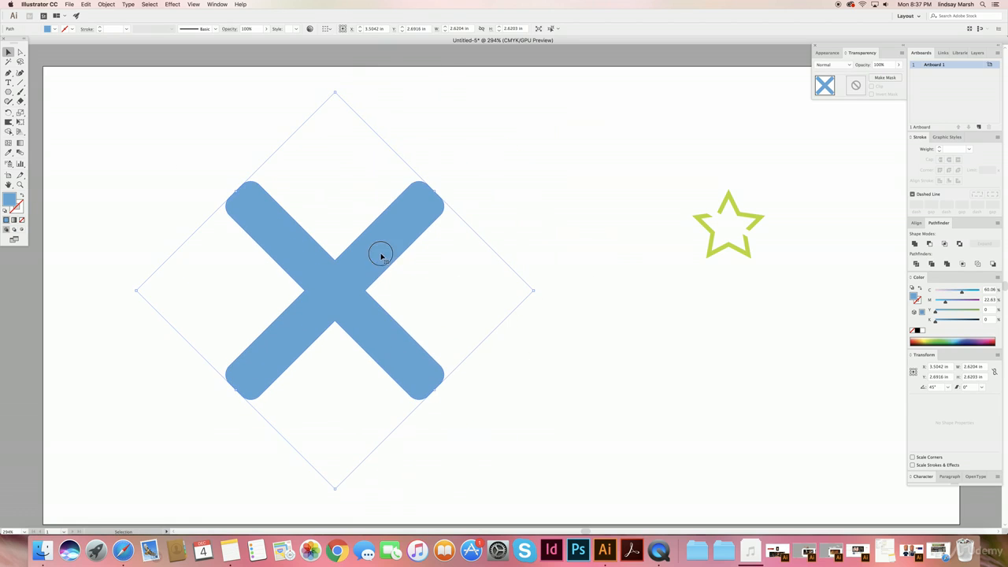
{"action": "left_click_drag", "start_coordinate": [383, 252], "coordinate": [445, 232]}
{"action": "left_click", "coordinate": [625, 344]}
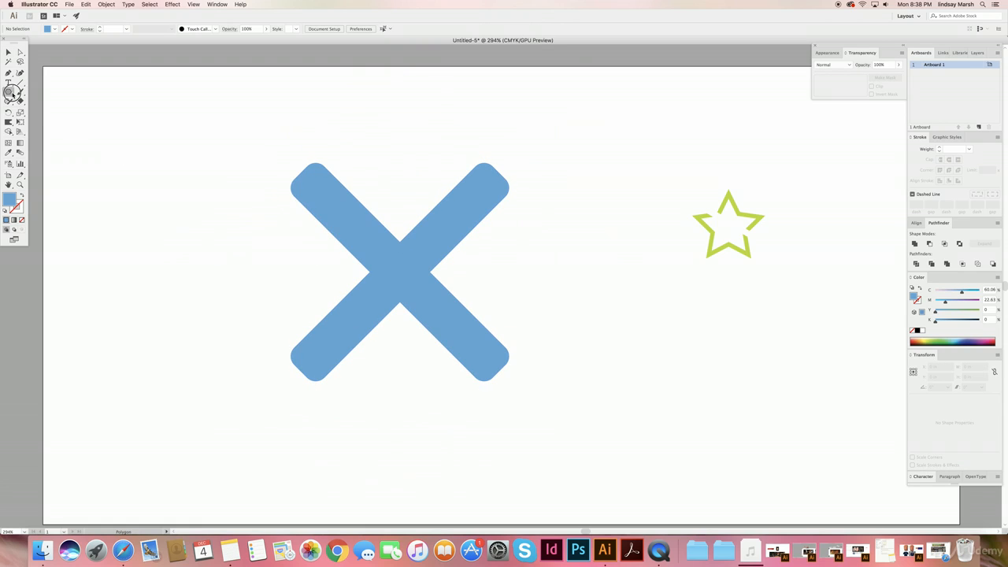
- Draw a circle about 2.5 in in diameter over the blue X and shift it towards the X's left side
{"action": "left_click_drag", "start_coordinate": [8, 91], "coordinate": [26, 110]}
{"action": "left_click_drag", "start_coordinate": [239, 124], "coordinate": [447, 309]}
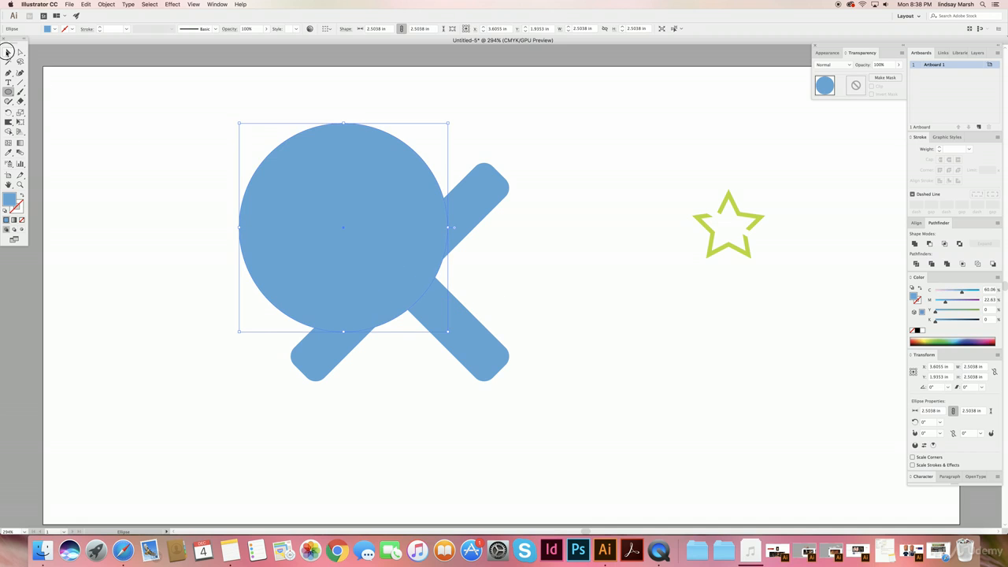
{"action": "left_click", "coordinate": [8, 52]}
{"action": "left_click_drag", "start_coordinate": [373, 219], "coordinate": [38, 232]}
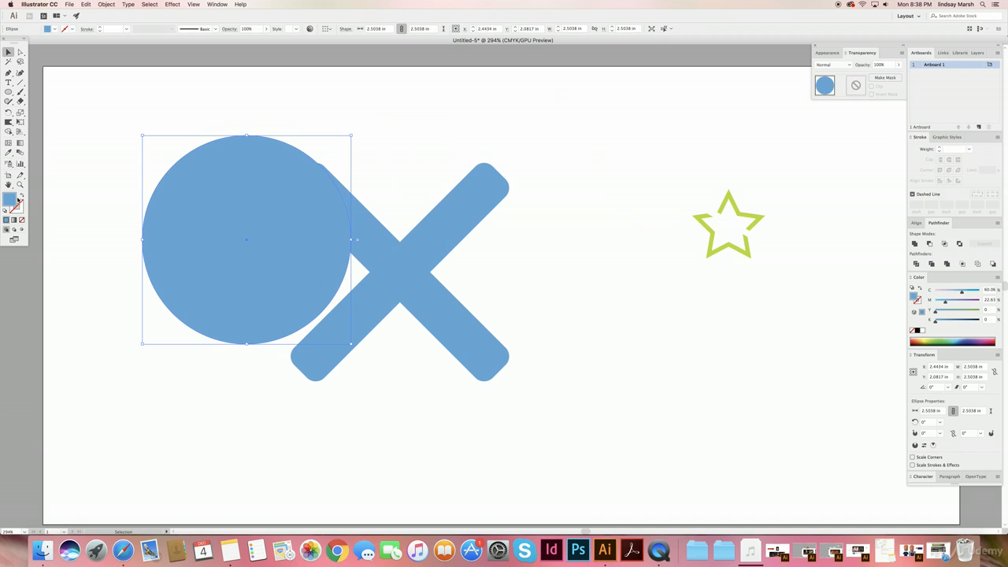
- Swap the circle's fill and stroke to make it a blue ring with a 12 pt stroke weight
{"action": "left_click", "coordinate": [21, 197]}
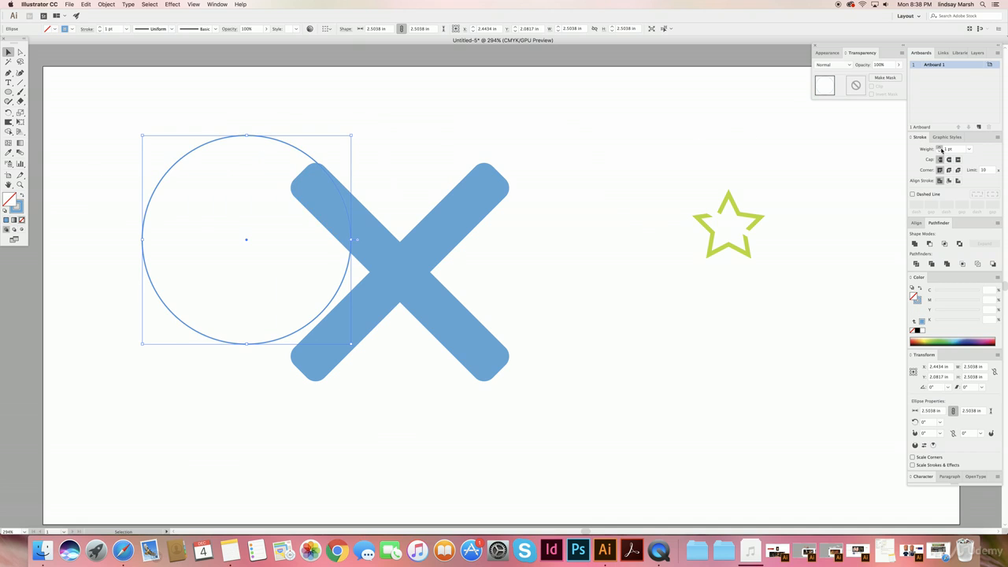
{"action": "left_click", "coordinate": [940, 149]}
{"action": "left_click", "coordinate": [940, 148]}
{"action": "left_click", "coordinate": [940, 149]}
{"action": "left_click", "coordinate": [940, 149]}
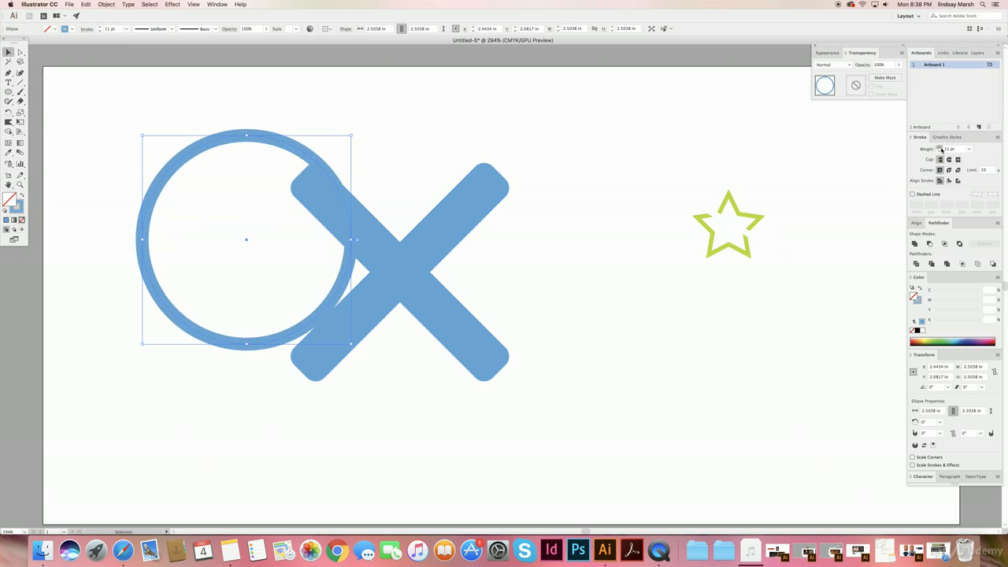
{"action": "left_click", "coordinate": [940, 149]}
- Move the ring over the middle of the blue X and convert its stroke to a filled outline
{"action": "left_click_drag", "start_coordinate": [309, 156], "coordinate": [461, 183]}
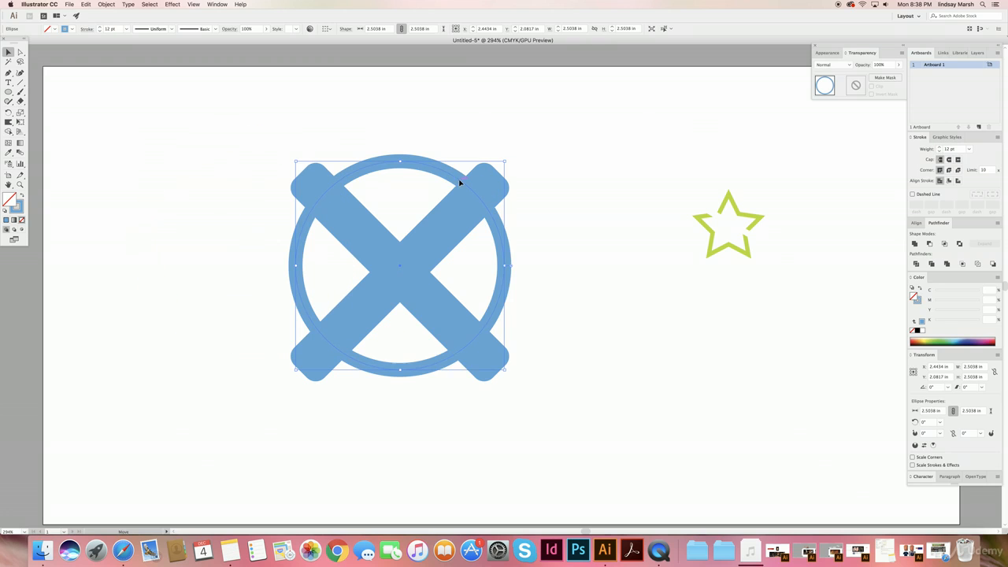
{"action": "left_click", "coordinate": [84, 3]}
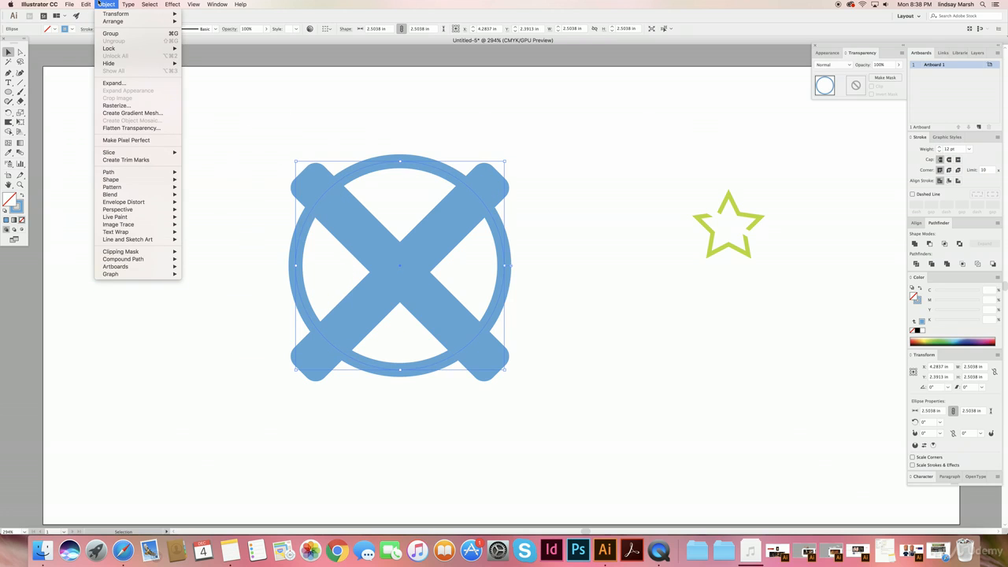
{"action": "mouse_move", "coordinate": [132, 174]}
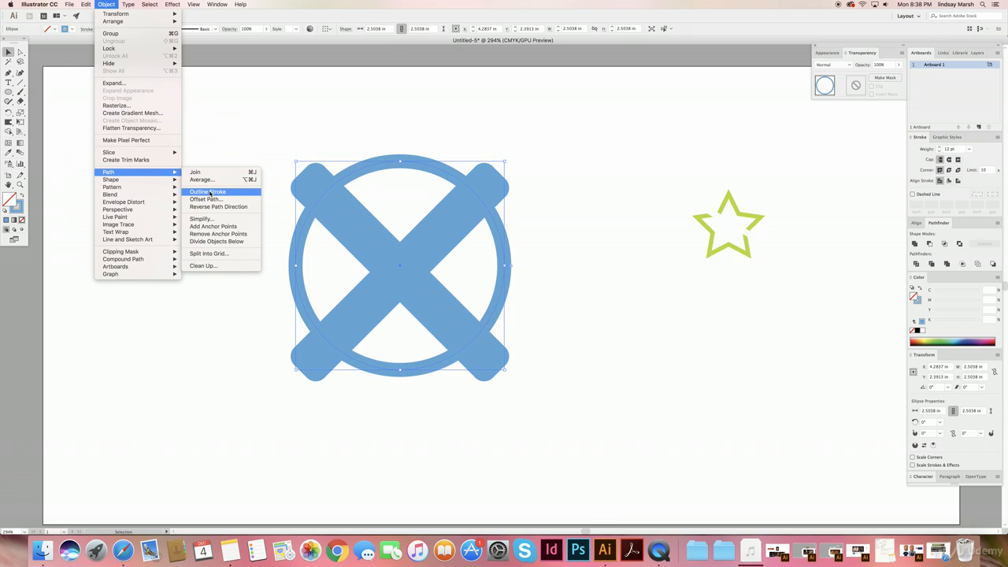
{"action": "left_click", "coordinate": [209, 192]}
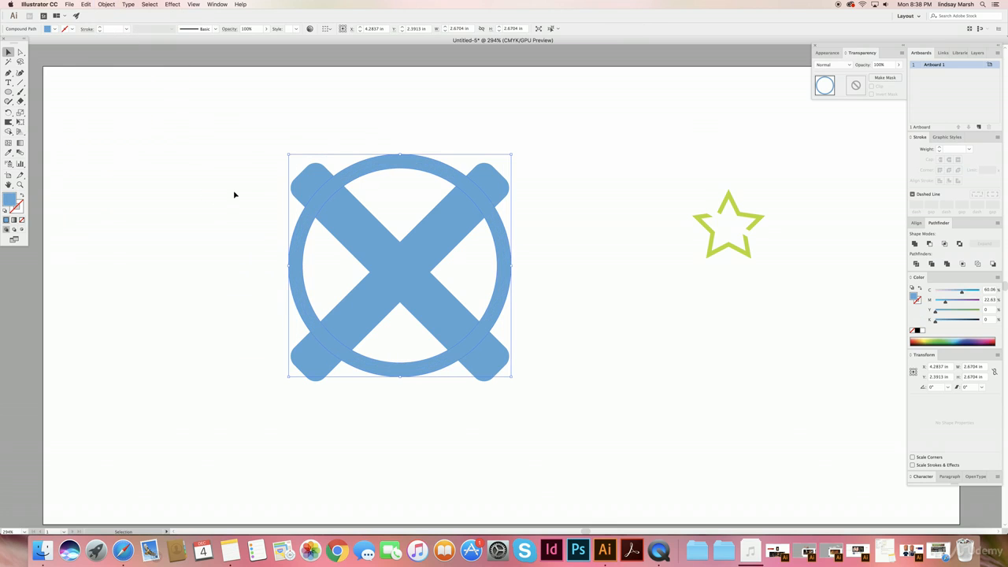
- Select the ring and the X together and align them on their horizontal and vertical centres
{"action": "mouse_move", "coordinate": [317, 189]}
{"action": "left_mouse_down"}
{"action": "mouse_move", "coordinate": [182, 169]}
{"action": "mouse_move", "coordinate": [131, 175]}
{"action": "mouse_move", "coordinate": [142, 124]}
{"action": "mouse_move", "coordinate": [331, 192]}
{"action": "mouse_move", "coordinate": [350, 177]}
{"action": "left_mouse_up"}
{"action": "left_click_drag", "start_coordinate": [248, 146], "coordinate": [520, 385]}
{"action": "left_click", "coordinate": [351, 28]}
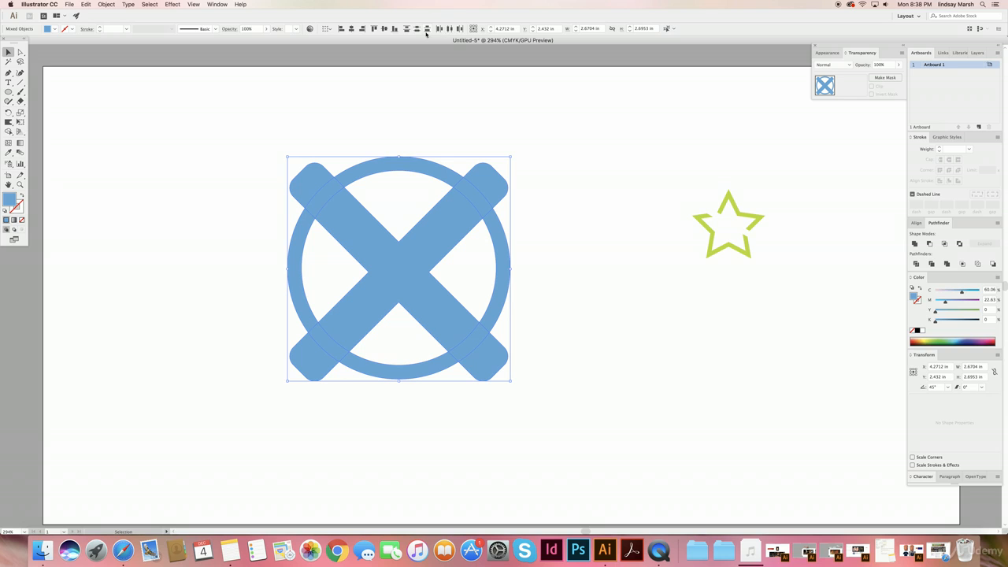
{"action": "left_click", "coordinate": [386, 30]}
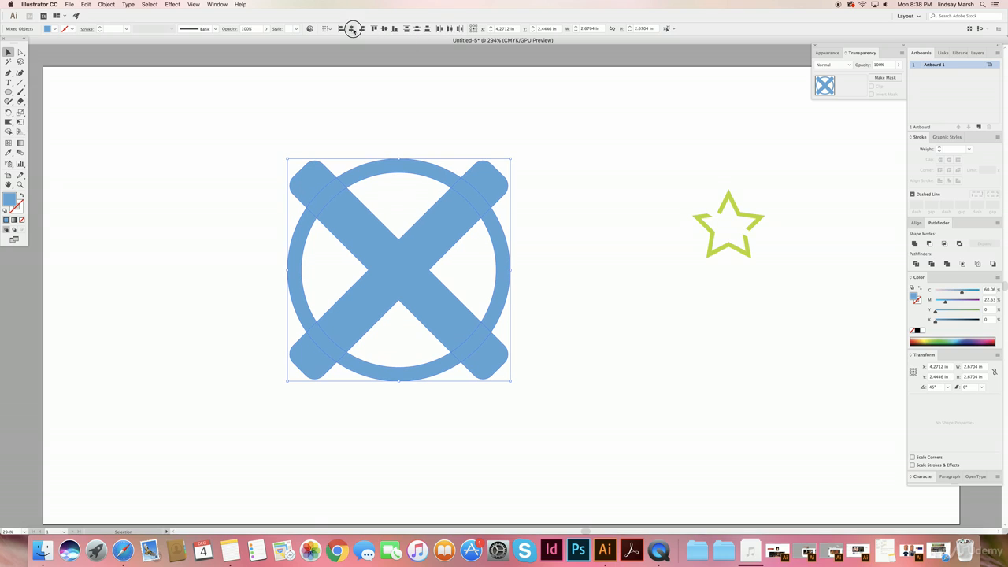
{"action": "left_click", "coordinate": [267, 141]}
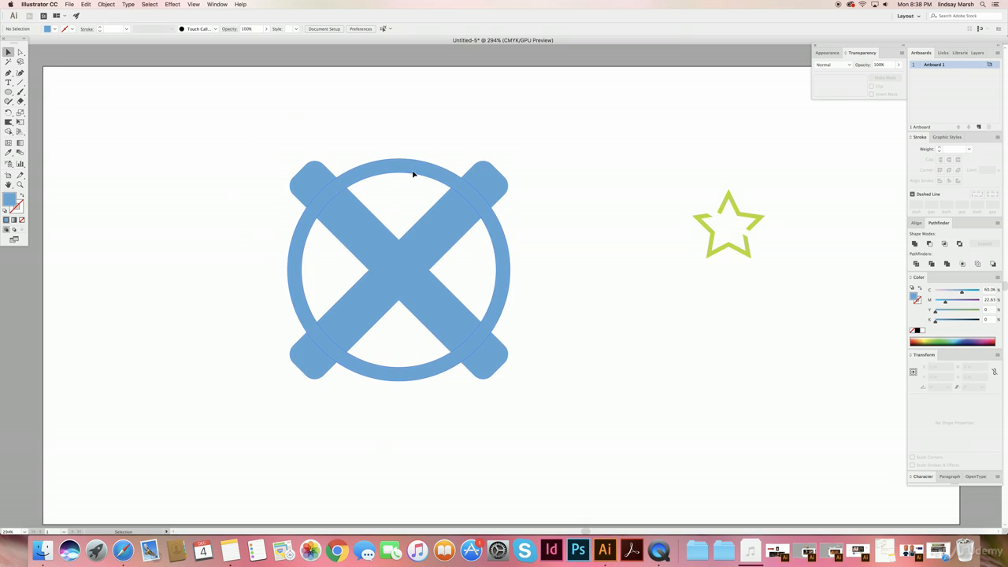
- Change the ring's fill colour to green #60D879
{"action": "left_click", "coordinate": [414, 171]}
{"action": "double_click", "coordinate": [9, 201]}
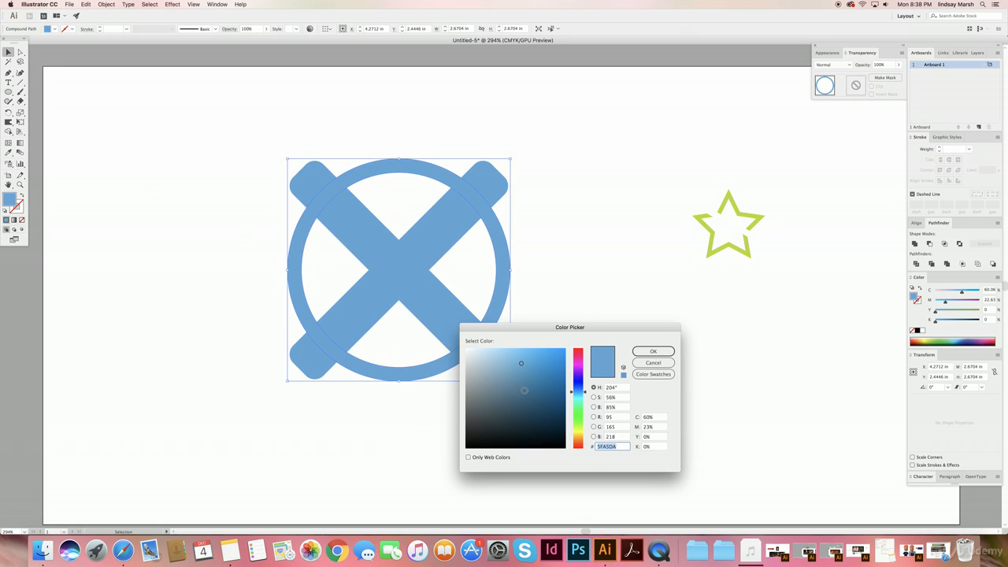
{"action": "left_click", "coordinate": [579, 414]}
{"action": "left_click", "coordinate": [653, 351]}
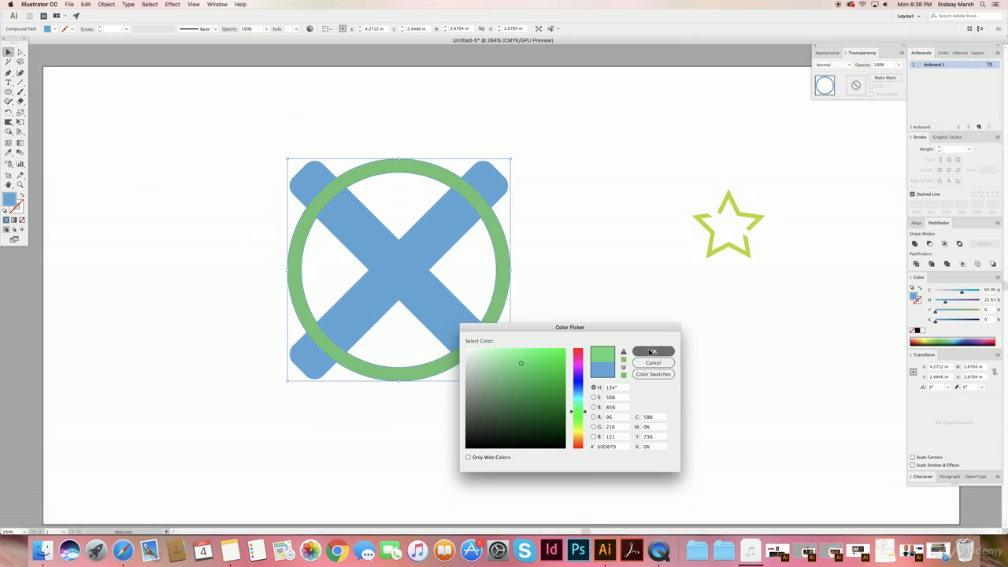
{"action": "left_click", "coordinate": [453, 248]}
{"action": "left_click", "coordinate": [639, 342]}
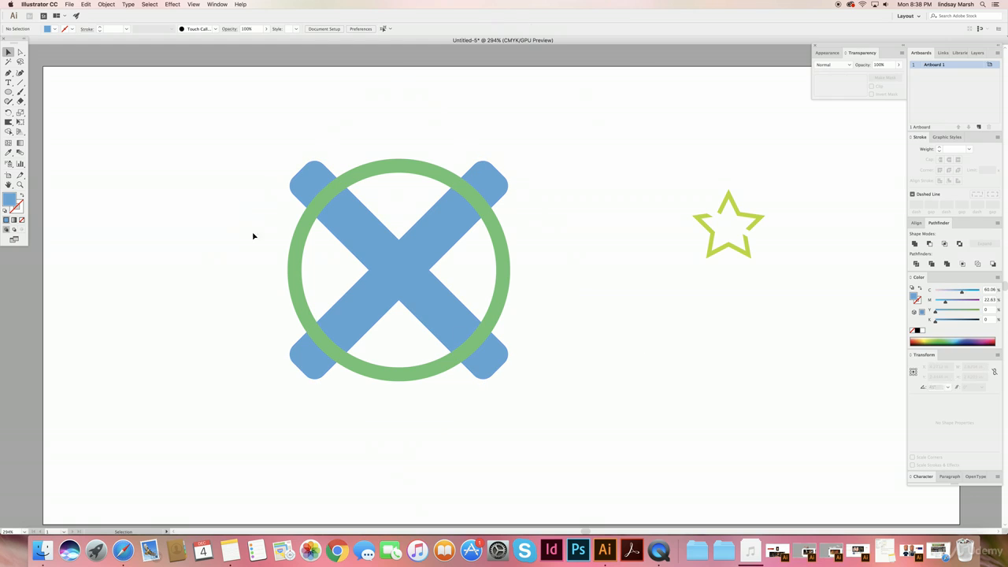
- Cut out the four areas where the green ring crosses the blue X with the Shape Builder tool
{"action": "left_click_drag", "start_coordinate": [203, 145], "coordinate": [564, 430]}
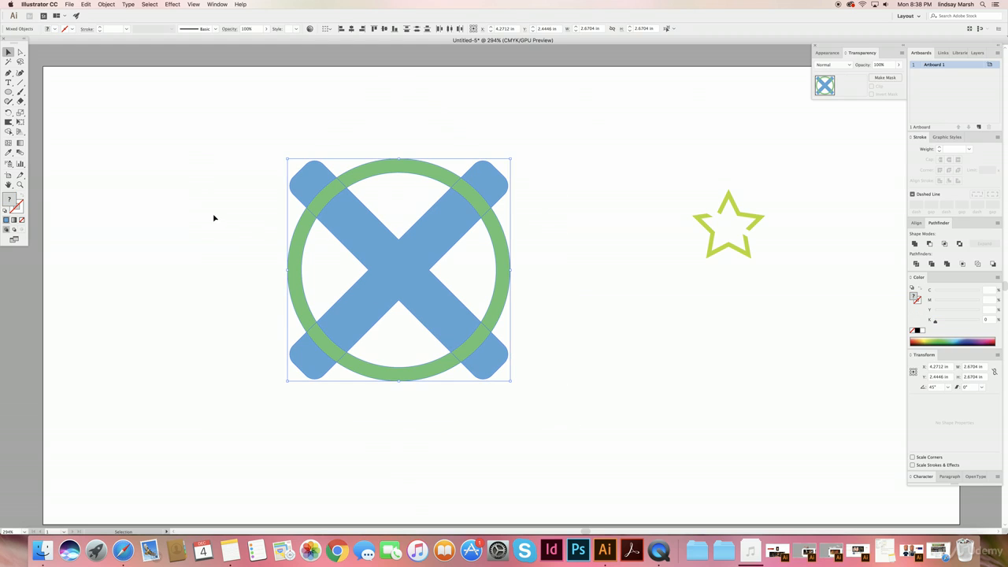
{"action": "left_click", "coordinate": [9, 133]}
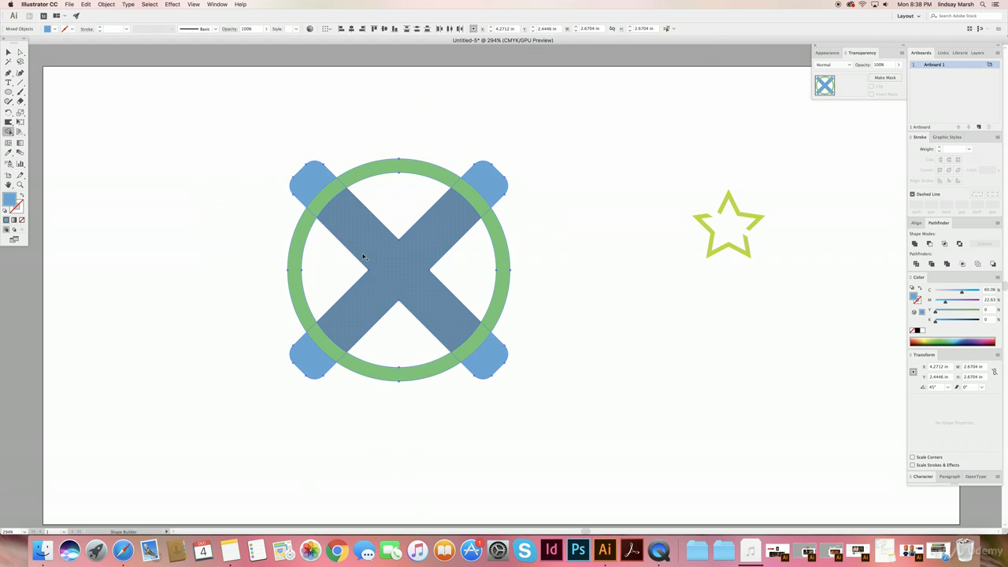
{"action": "left_click", "coordinate": [321, 204], "text": "alt"}
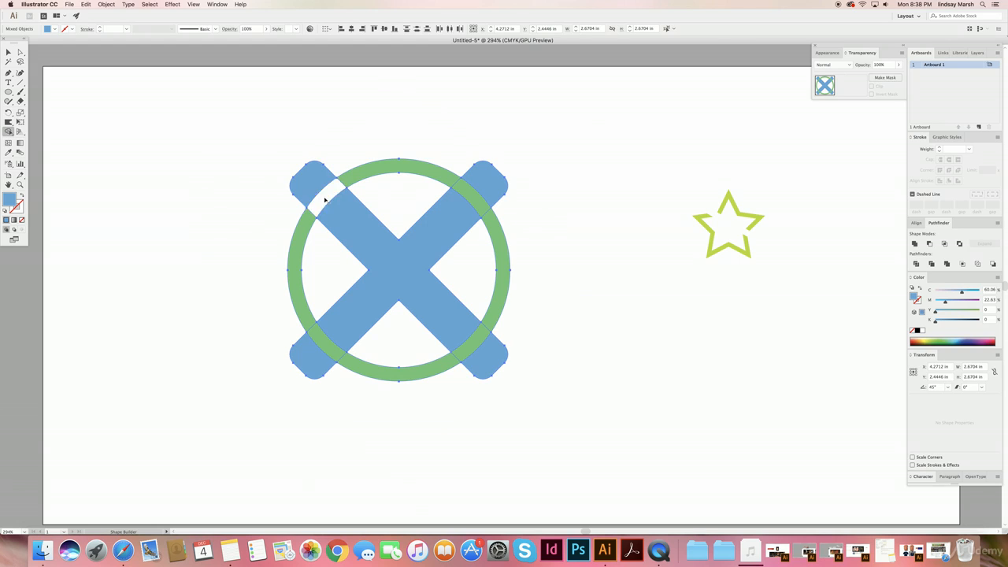
{"action": "left_click_drag", "start_coordinate": [471, 335], "coordinate": [327, 342]}
{"action": "left_click", "coordinate": [7, 53]}
{"action": "left_click", "coordinate": [112, 331]}
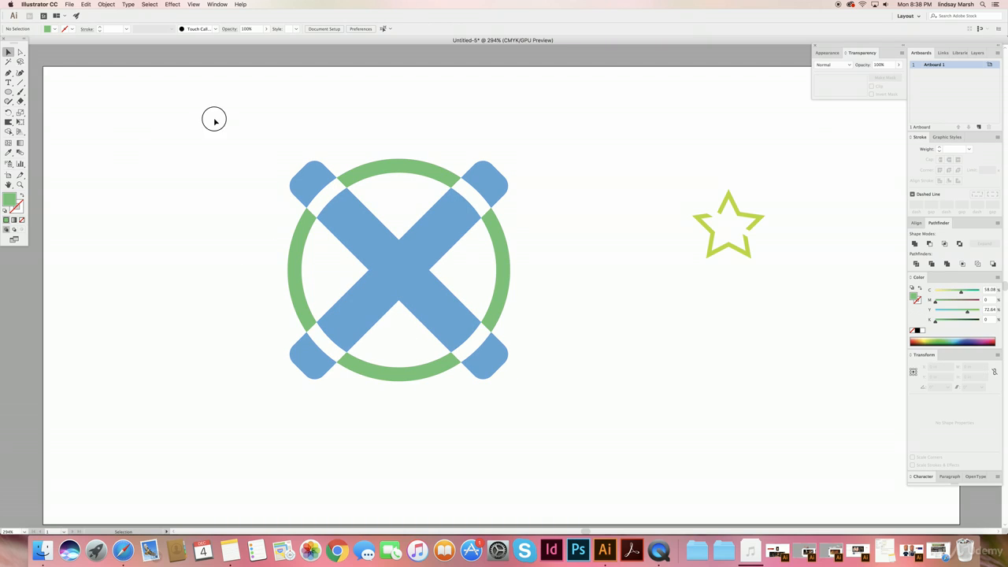
- Recolour all the ring and X pieces in one vivid green, C 64, M 0, Y 100, K 0
{"action": "left_click_drag", "start_coordinate": [214, 117], "coordinate": [580, 406]}
{"action": "double_click", "coordinate": [9, 199]}
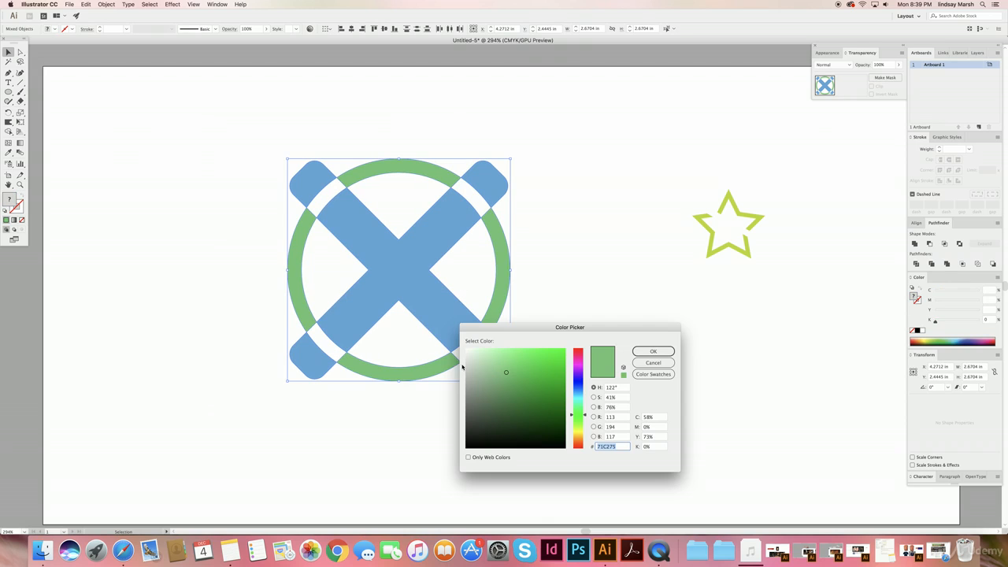
{"action": "left_click", "coordinate": [561, 353]}
{"action": "left_click", "coordinate": [641, 354]}
{"action": "left_click", "coordinate": [641, 329]}
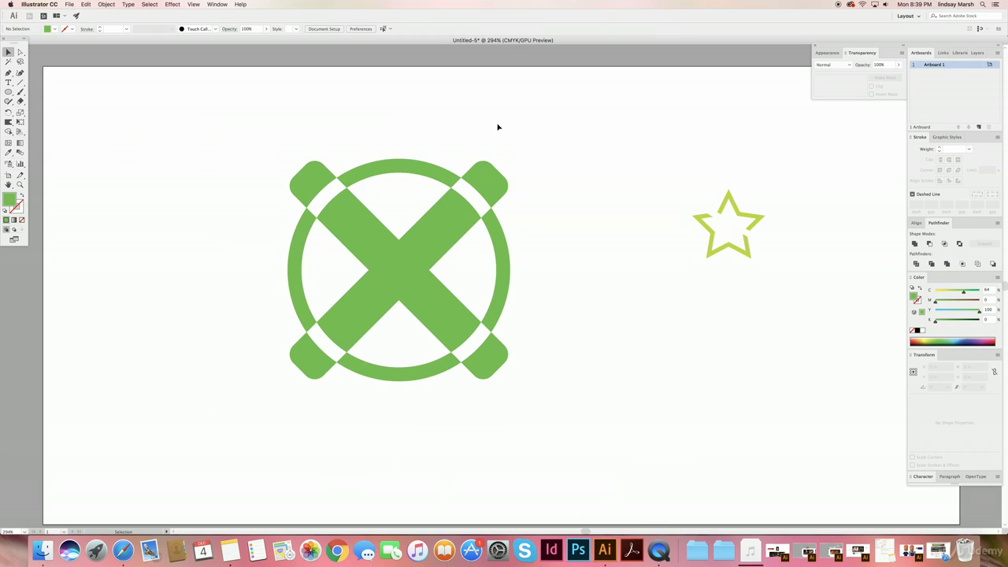
- Undo the single-green recolouring and the four overlap cut-outs, back to the whole green ring over the blue X
{"action": "key", "text": "ctrl+z"}
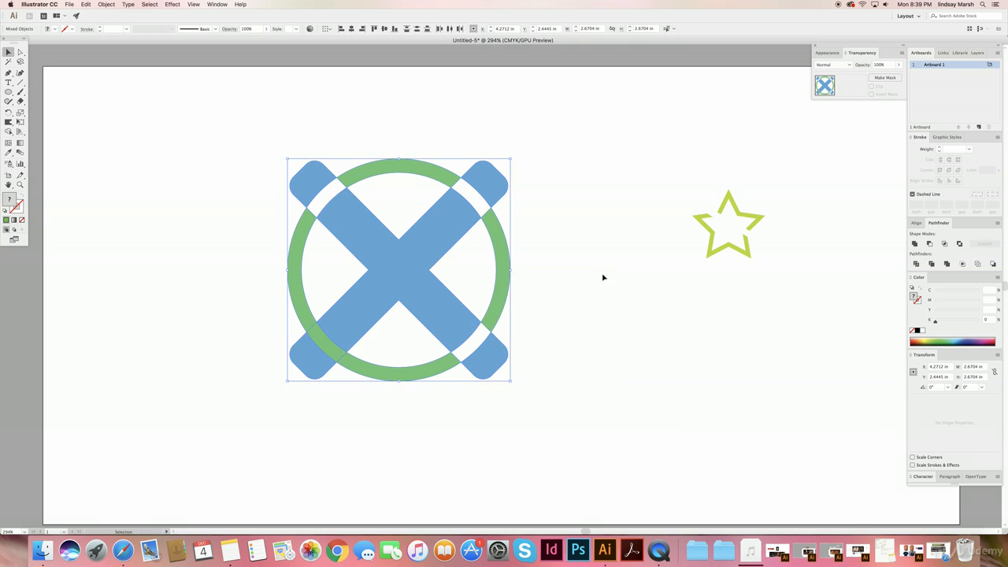
{"action": "key", "text": "ctrl+z"}
{"action": "key", "text": "ctrl+z"}
{"action": "key", "text": "ctrl+z"}
{"action": "key", "text": "ctrl+z"}
{"action": "key", "text": "ctrl+z"}
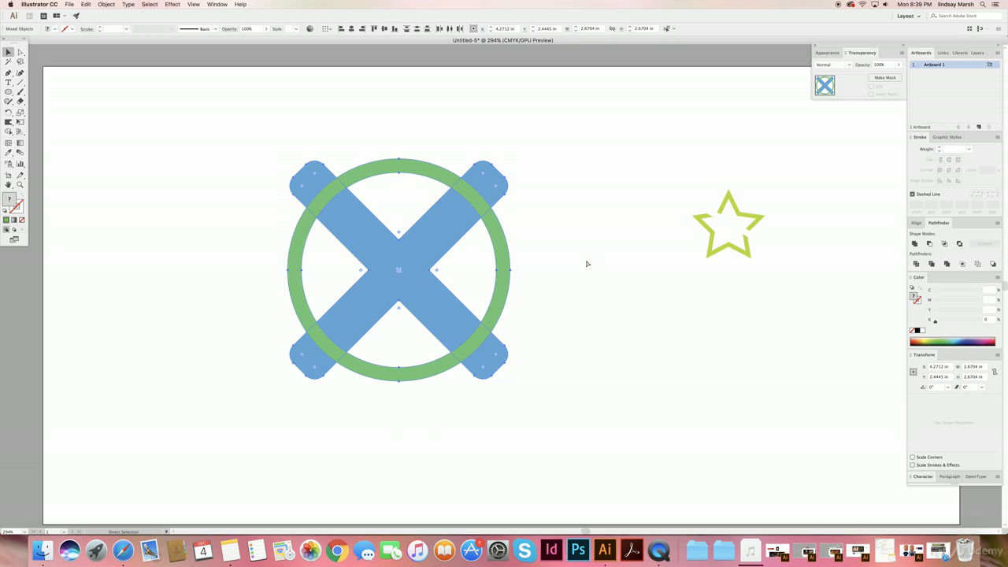
- Remove the four arm ends of the blue X that stick out beyond the green ring with the Shape Builder tool
{"action": "left_click_drag", "start_coordinate": [244, 145], "coordinate": [599, 438]}
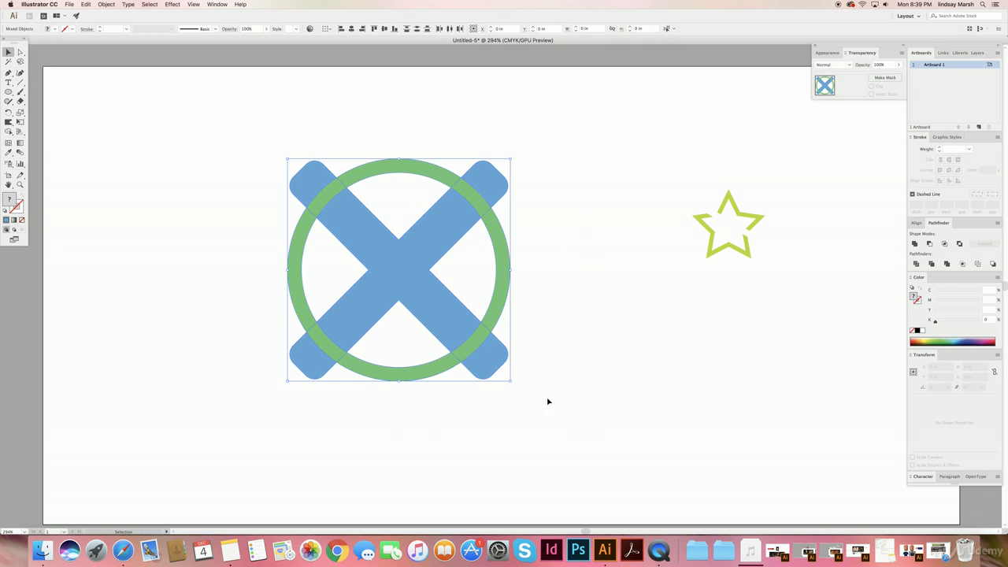
{"action": "left_click", "coordinate": [7, 131]}
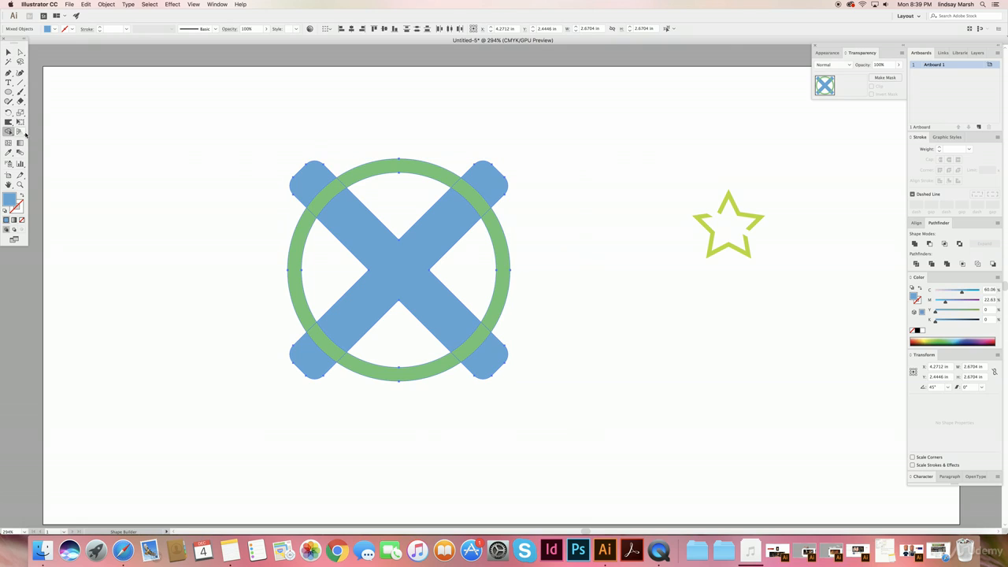
{"action": "left_click", "coordinate": [312, 183], "text": "alt"}
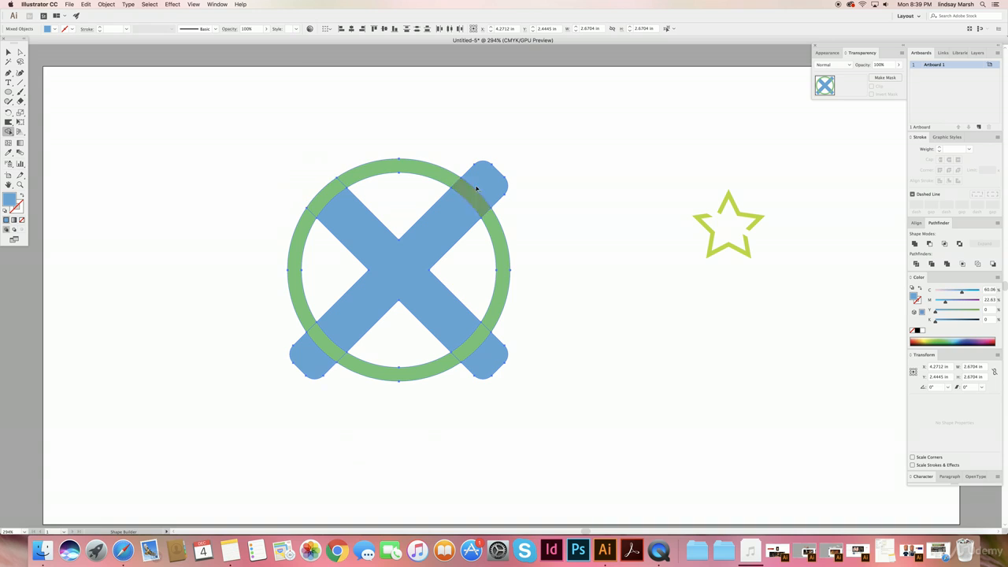
{"action": "left_click", "coordinate": [484, 181], "text": "alt"}
{"action": "left_click", "coordinate": [483, 359], "text": "alt"}
{"action": "left_click", "coordinate": [311, 366], "text": "alt"}
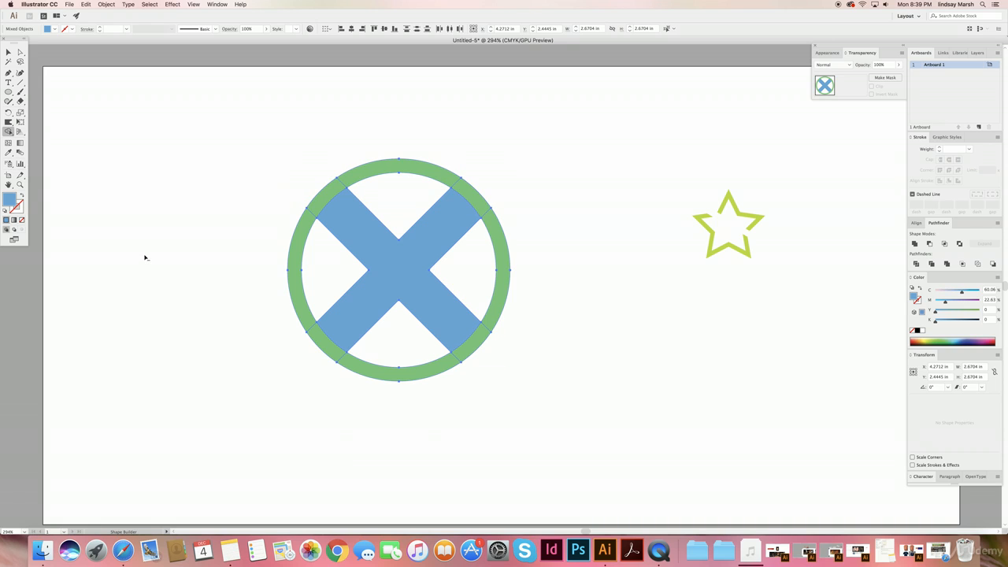
{"action": "left_click", "coordinate": [8, 52]}
{"action": "left_click", "coordinate": [164, 412]}
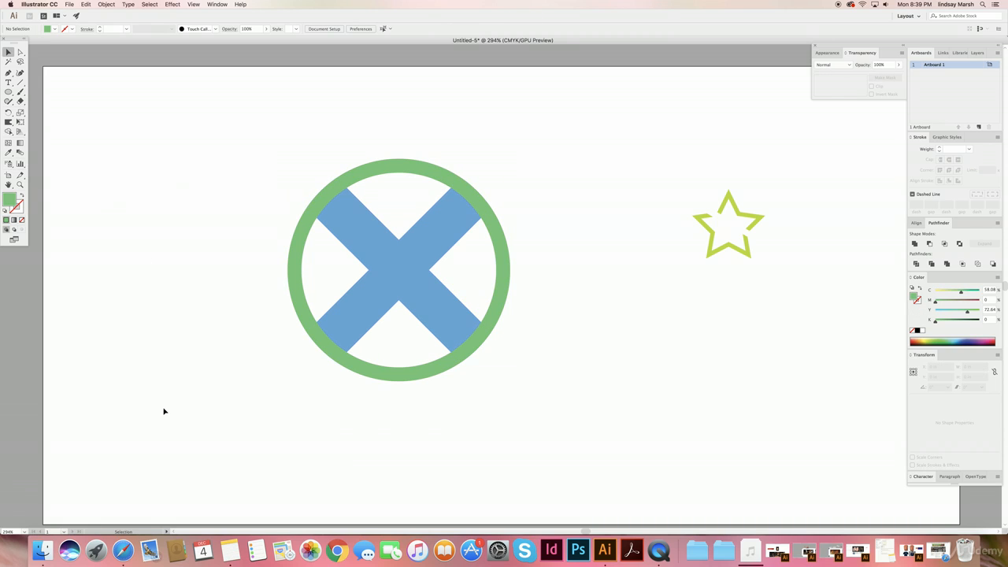
- Undo the removal of the blue X's arm ends that stick out beyond the green ring
{"action": "key", "text": "super+z"}
{"action": "key", "text": "super+z"}
{"action": "key", "text": "super+z"}
{"action": "key", "text": "super+z"}
{"action": "key", "text": "super+z"}
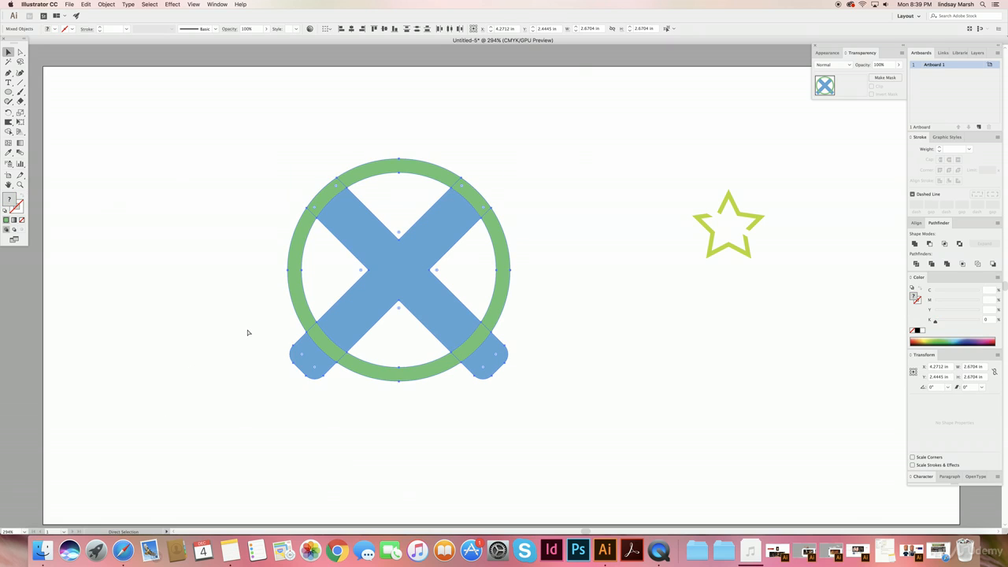
- Redo the removal of the blue X's protruding arm ends, one deletion at a time
{"action": "left_click", "coordinate": [85, 4]}
{"action": "left_click", "coordinate": [101, 21]}
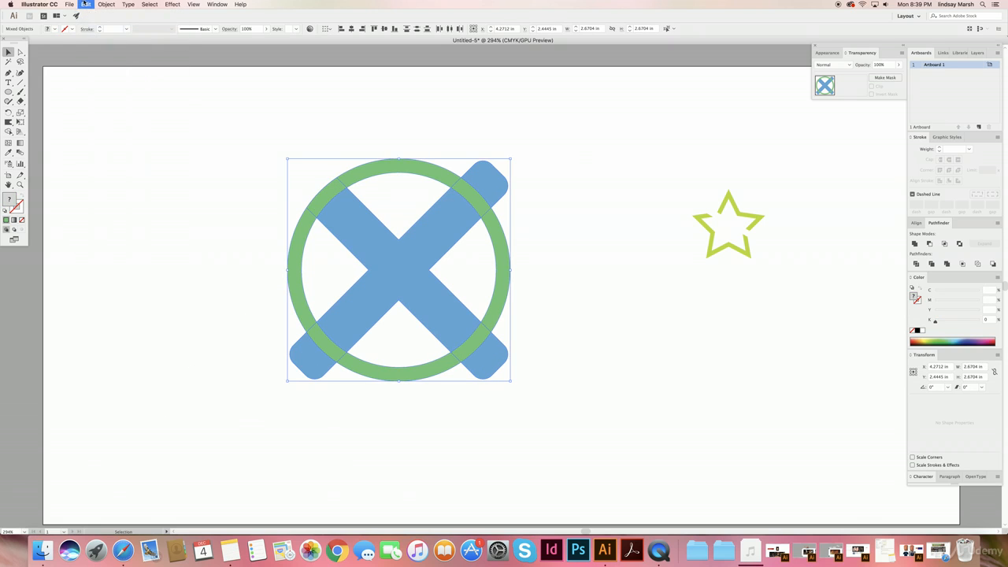
{"action": "left_click", "coordinate": [85, 4]}
{"action": "left_click", "coordinate": [95, 22]}
{"action": "left_click", "coordinate": [85, 3]}
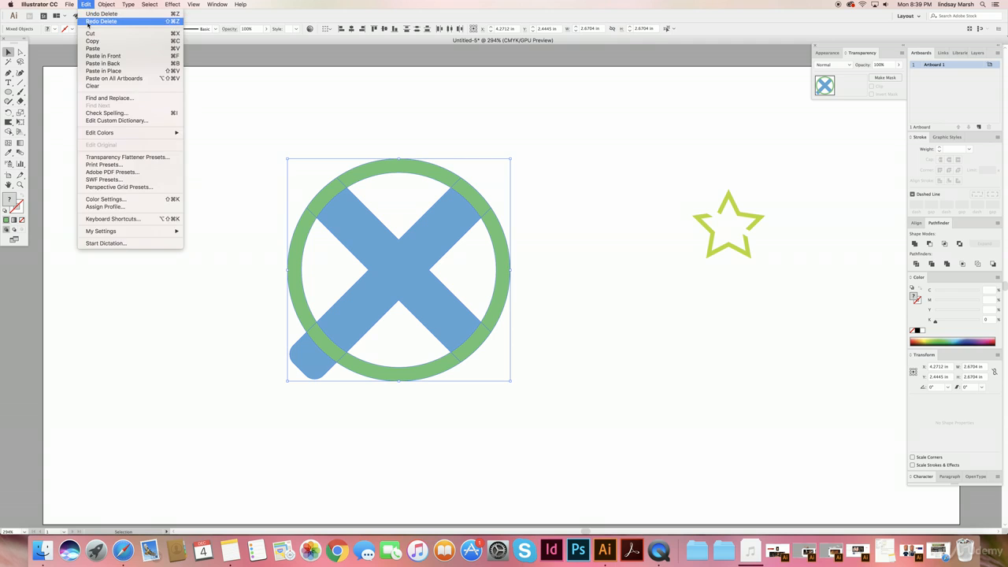
{"action": "left_click", "coordinate": [95, 22]}
- Cut the four ring sections at the ends of the X's arms out of the green ring with the Shape Builder tool
{"action": "left_click_drag", "start_coordinate": [214, 140], "coordinate": [563, 391]}
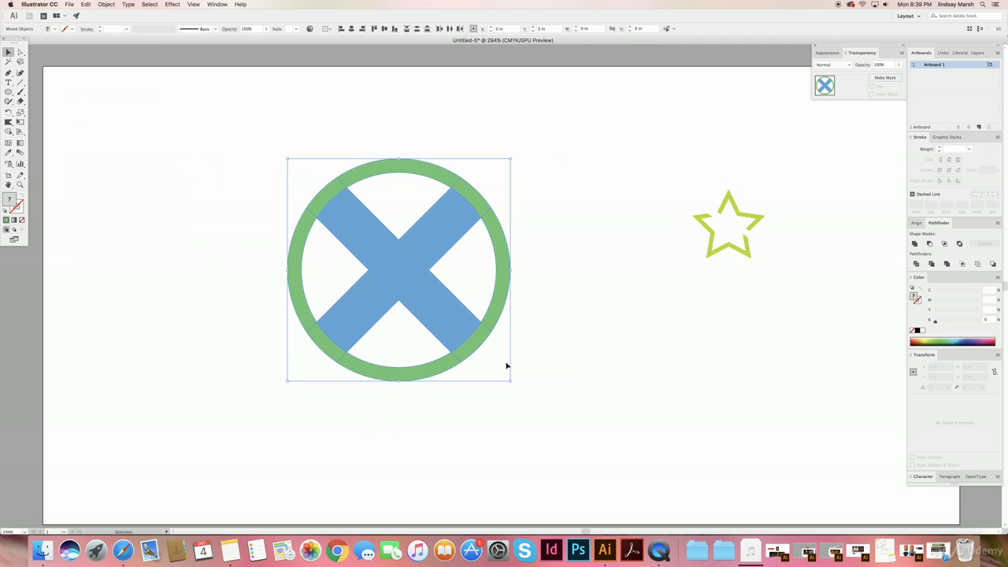
{"action": "left_click", "coordinate": [8, 133]}
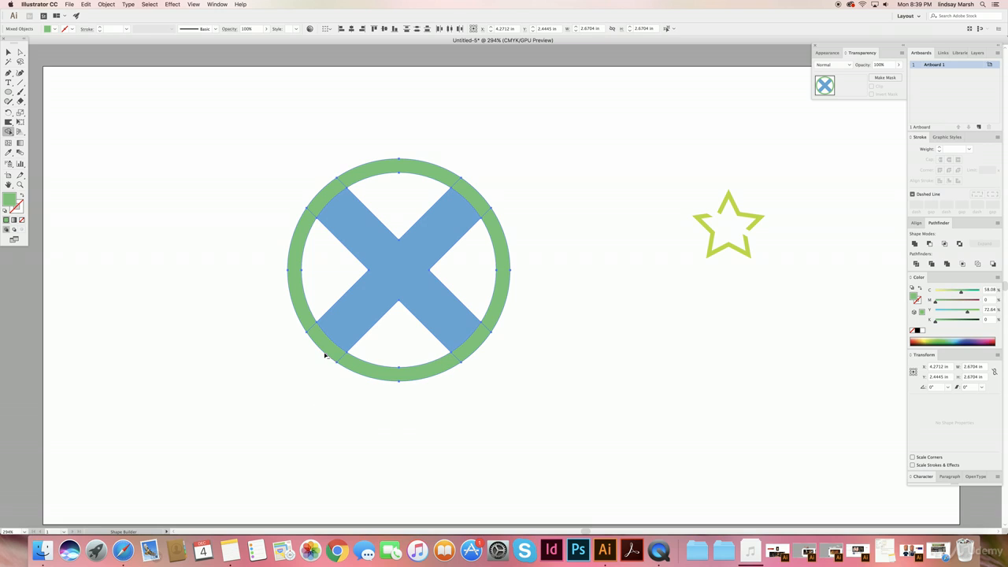
{"action": "left_click", "coordinate": [317, 342], "text": "alt"}
{"action": "left_click", "coordinate": [474, 196], "text": "alt"}
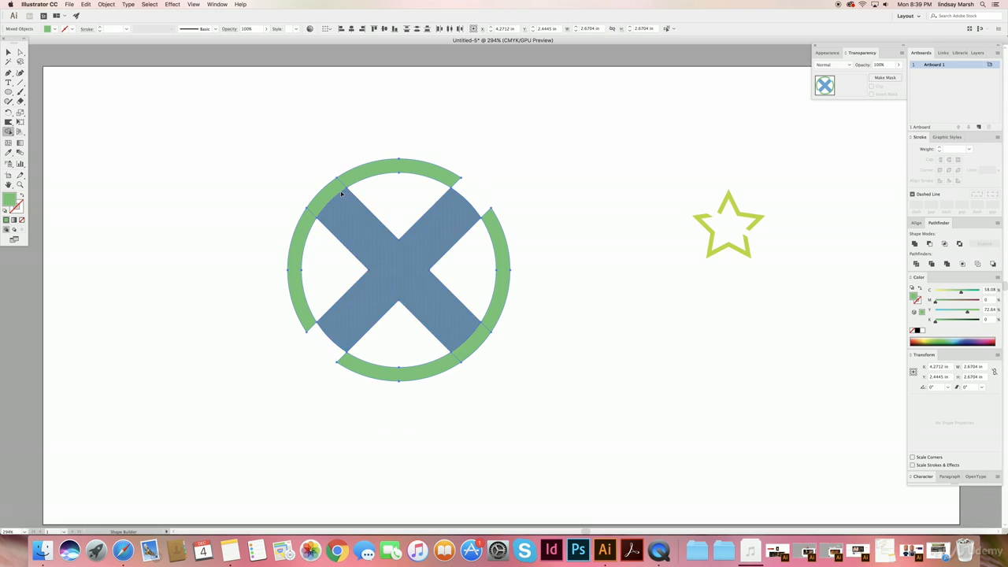
{"action": "left_click", "coordinate": [473, 347], "text": "alt"}
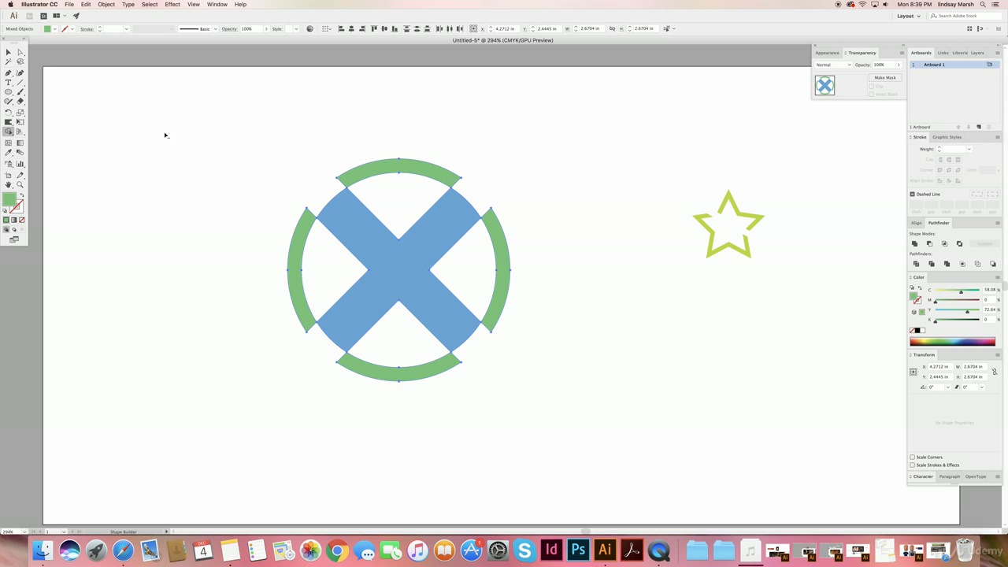
- Select only the blue X so that its blue becomes the current fill colour
{"action": "left_click", "coordinate": [8, 52]}
{"action": "left_click", "coordinate": [232, 263]}
{"action": "left_click", "coordinate": [382, 265]}
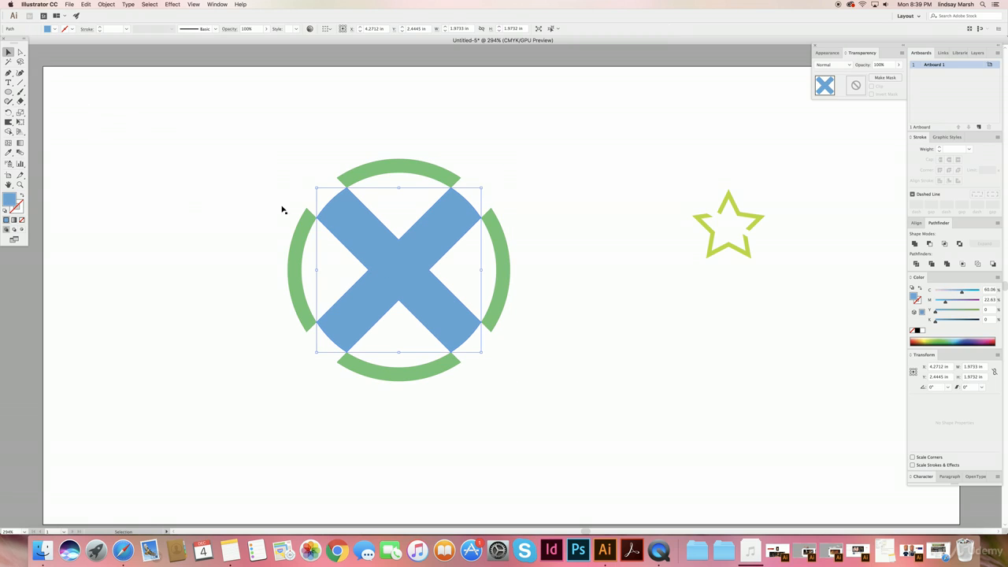
- Try merging the X, ring segments and gaps by sweeping the Shape Builder tool across them, and undo each merge
{"action": "left_click_drag", "start_coordinate": [243, 151], "coordinate": [575, 418]}
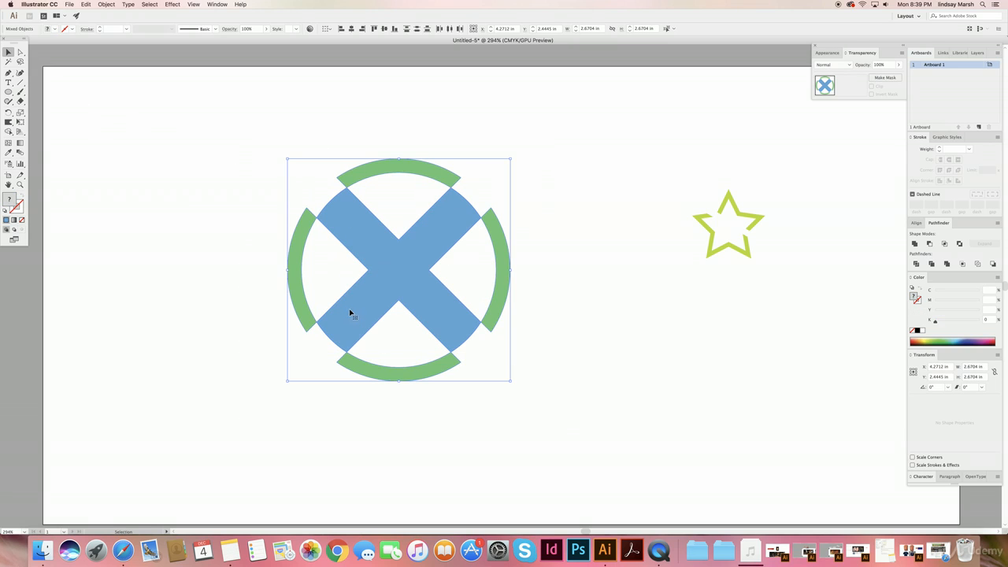
{"action": "left_click", "coordinate": [8, 132]}
{"action": "mouse_move", "coordinate": [200, 160]}
{"action": "left_mouse_down"}
{"action": "mouse_move", "coordinate": [289, 150]}
{"action": "mouse_move", "coordinate": [423, 165]}
{"action": "mouse_move", "coordinate": [510, 224]}
{"action": "mouse_move", "coordinate": [331, 349]}
{"action": "mouse_move", "coordinate": [360, 196]}
{"action": "mouse_move", "coordinate": [275, 326]}
{"action": "mouse_move", "coordinate": [375, 324]}
{"action": "mouse_move", "coordinate": [388, 263]}
{"action": "left_mouse_up"}
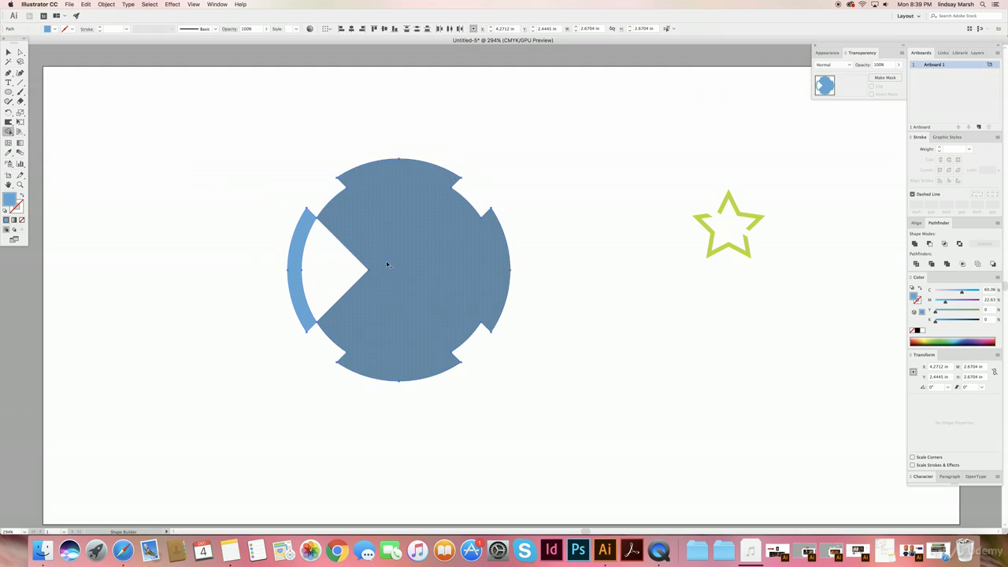
{"action": "key", "text": "super+z"}
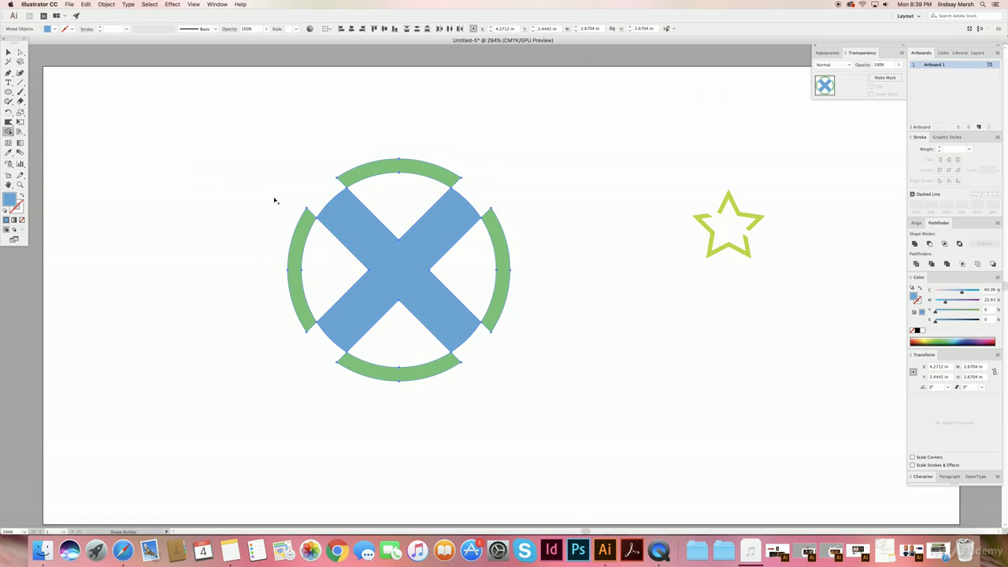
{"action": "mouse_move", "coordinate": [272, 187]}
{"action": "left_mouse_down"}
{"action": "mouse_move", "coordinate": [296, 244]}
{"action": "mouse_move", "coordinate": [272, 259]}
{"action": "mouse_move", "coordinate": [250, 305]}
{"action": "mouse_move", "coordinate": [304, 381]}
{"action": "mouse_move", "coordinate": [363, 372]}
{"action": "mouse_move", "coordinate": [362, 393]}
{"action": "mouse_move", "coordinate": [426, 444]}
{"action": "mouse_move", "coordinate": [530, 433]}
{"action": "mouse_move", "coordinate": [410, 419]}
{"action": "mouse_move", "coordinate": [348, 357]}
{"action": "mouse_move", "coordinate": [352, 379]}
{"action": "mouse_move", "coordinate": [491, 422]}
{"action": "mouse_move", "coordinate": [570, 332]}
{"action": "mouse_move", "coordinate": [504, 283]}
{"action": "mouse_move", "coordinate": [524, 149]}
{"action": "mouse_move", "coordinate": [402, 117]}
{"action": "mouse_move", "coordinate": [390, 173]}
{"action": "mouse_move", "coordinate": [432, 211]}
{"action": "left_mouse_up"}
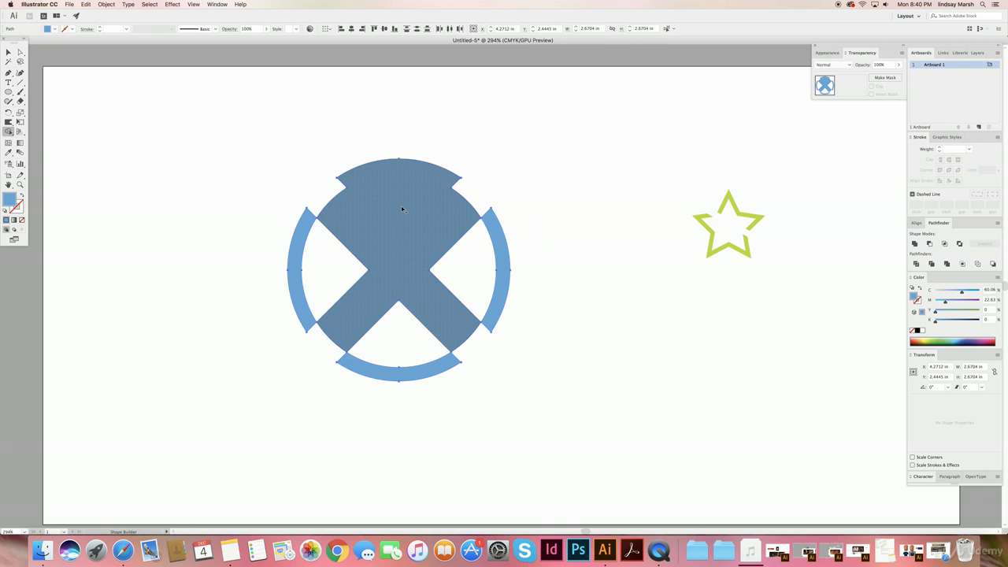
{"action": "key", "text": "super+z"}
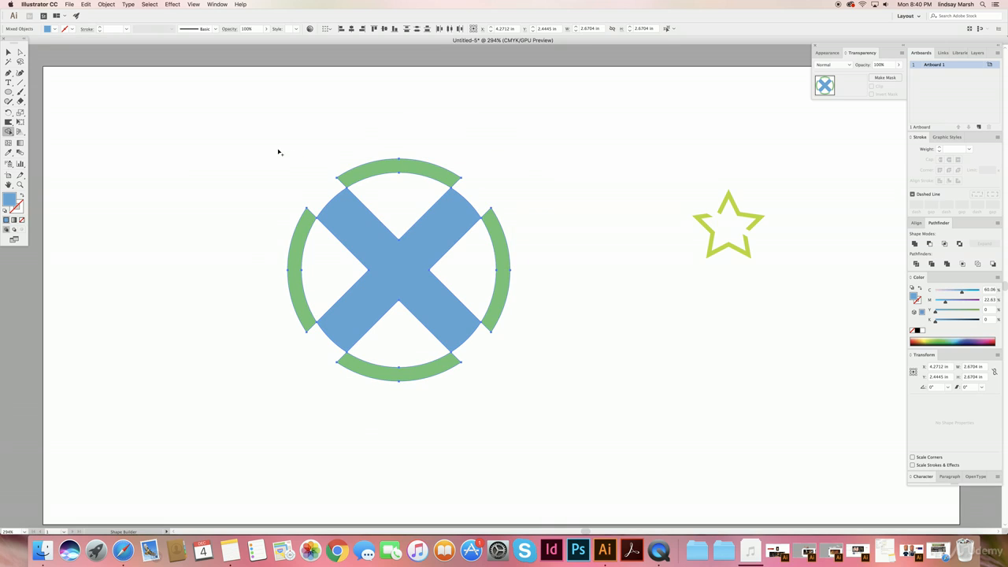
{"action": "key", "text": "v"}
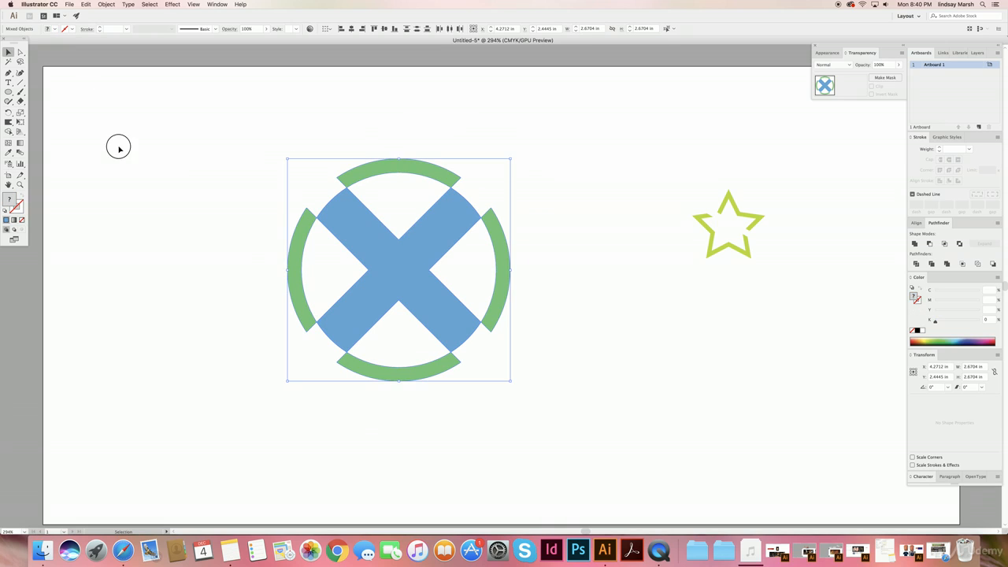
- Recolour the four green ring segments with the X's blue using the Shape Builder tool on the selected artwork
{"action": "left_click", "coordinate": [196, 149]}
{"action": "left_click_drag", "start_coordinate": [196, 149], "coordinate": [513, 391]}
{"action": "left_click", "coordinate": [9, 131]}
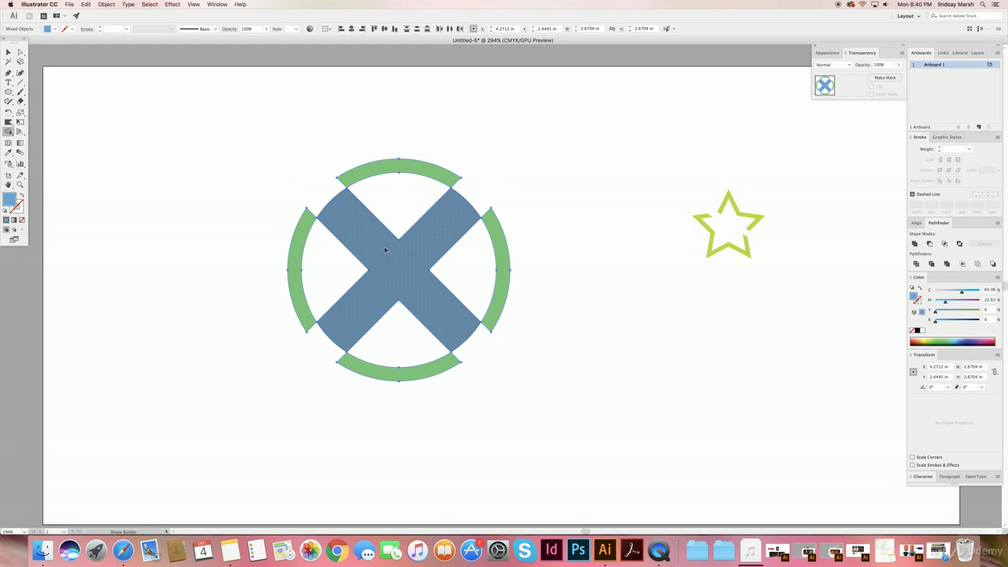
{"action": "left_click", "coordinate": [357, 235]}
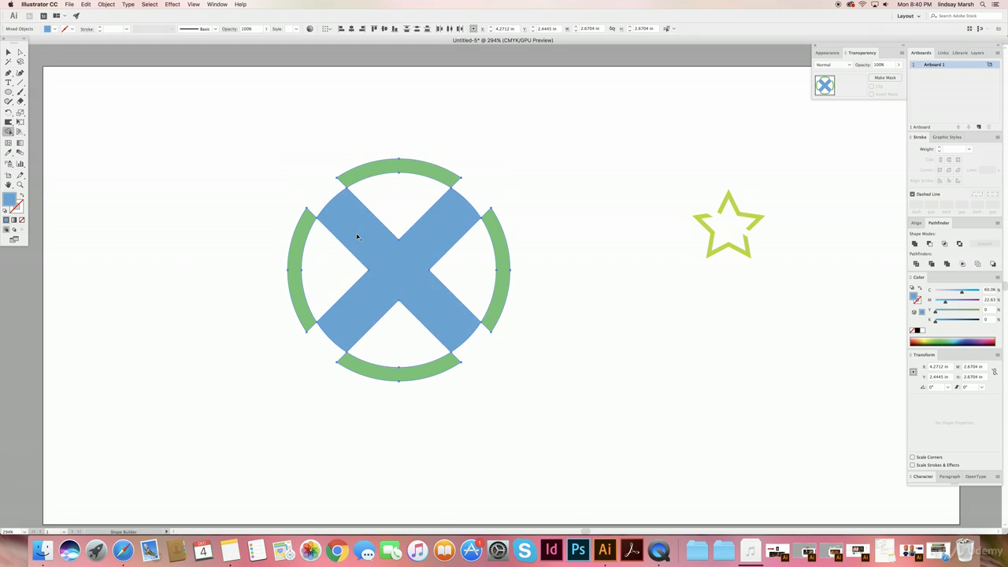
{"action": "left_click", "coordinate": [372, 171]}
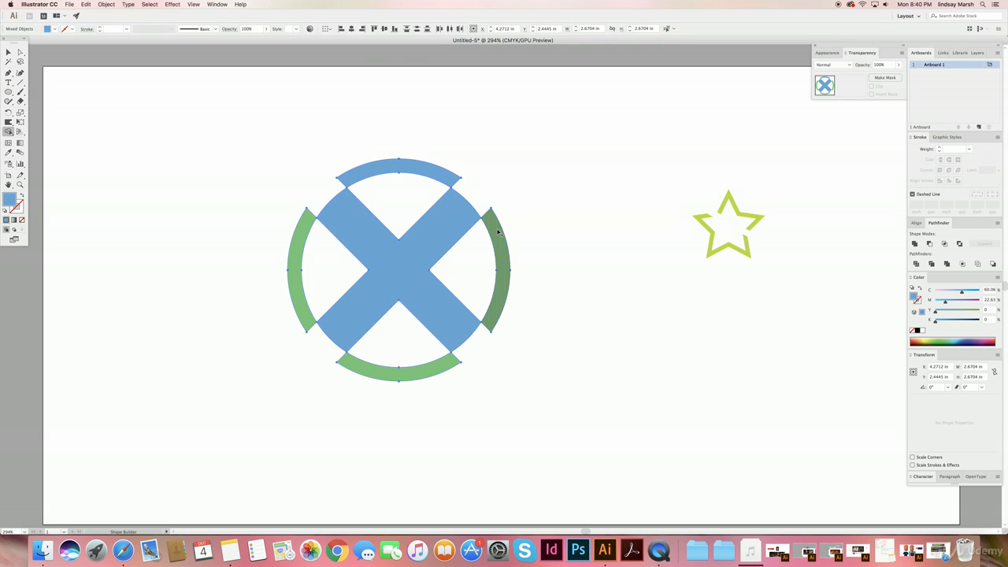
{"action": "left_click", "coordinate": [499, 236]}
{"action": "left_click", "coordinate": [437, 369]}
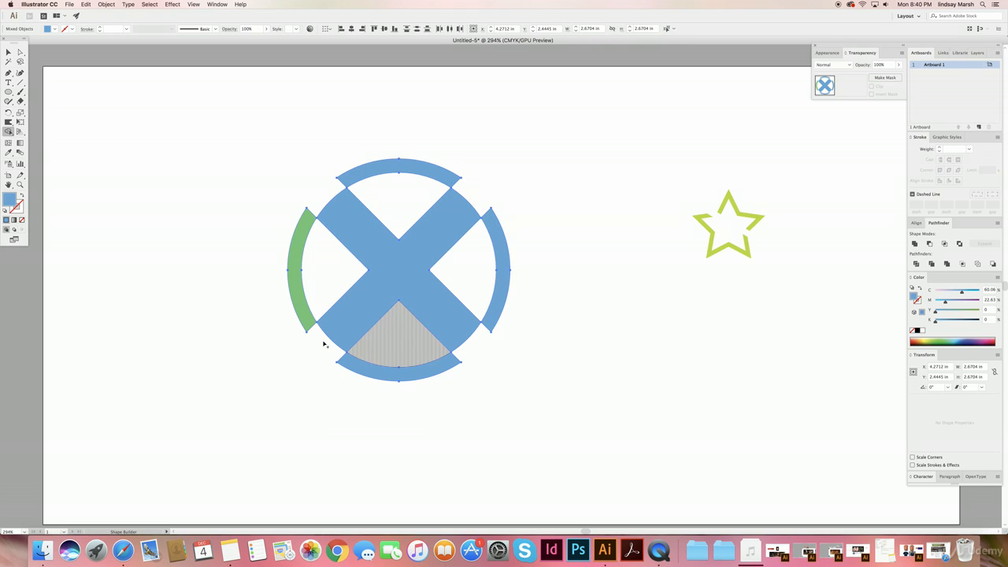
{"action": "left_click", "coordinate": [296, 297]}
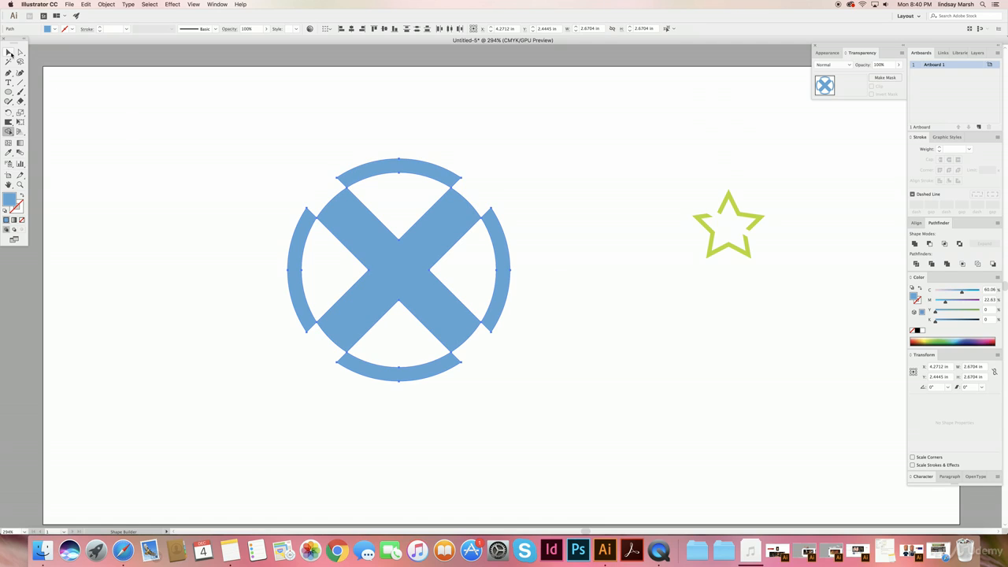
- Move the X out of the ring to test that it is a separate shape, and undo the move
{"action": "left_click", "coordinate": [9, 53]}
{"action": "left_click", "coordinate": [154, 132]}
{"action": "left_click_drag", "start_coordinate": [351, 226], "coordinate": [280, 195]}
{"action": "key", "text": "super+z"}
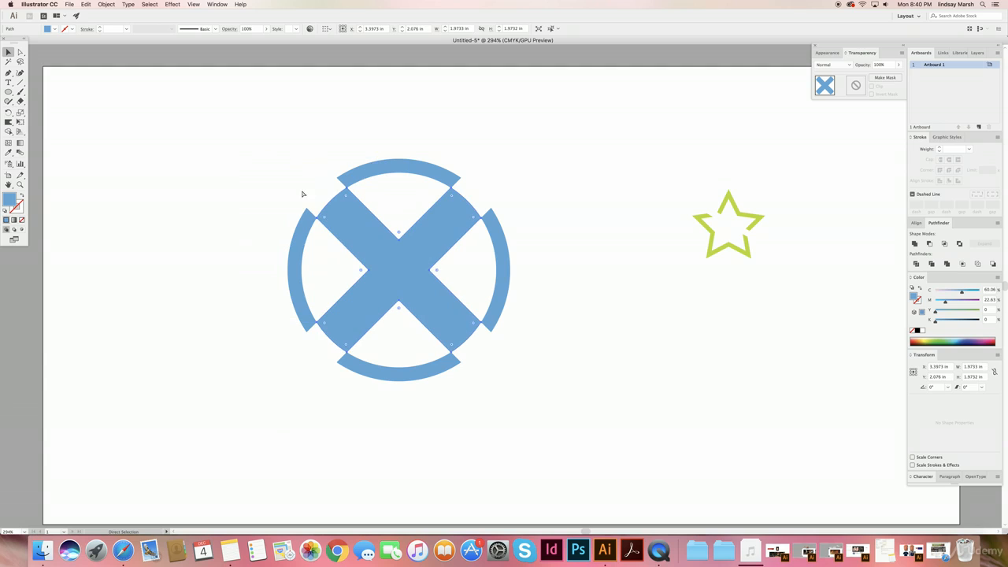
- Move the X and all four ring segments together up by about 0.25 in, and deselect them
{"action": "left_click", "coordinate": [278, 132]}
{"action": "left_click_drag", "start_coordinate": [243, 141], "coordinate": [566, 398]}
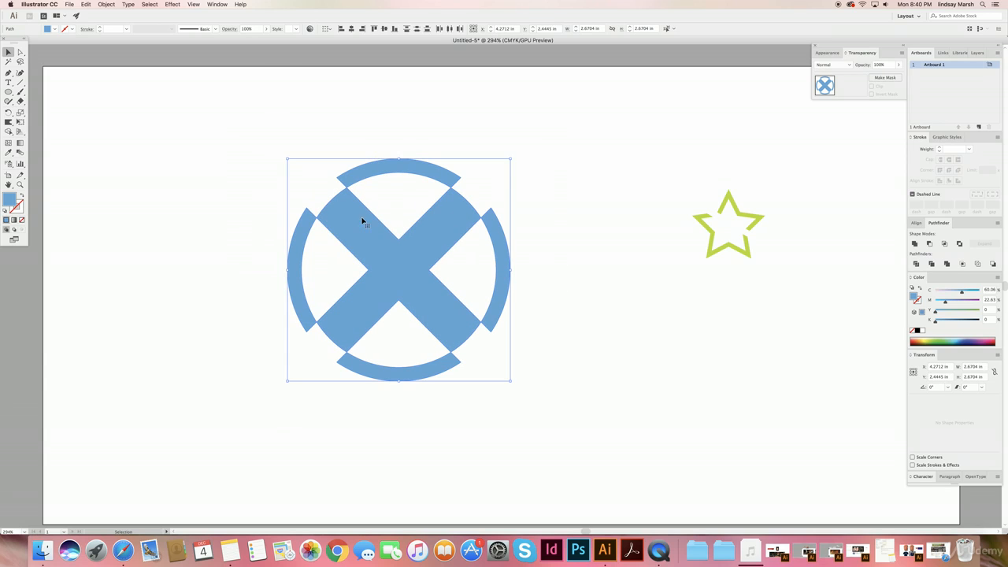
{"action": "left_click_drag", "start_coordinate": [446, 228], "coordinate": [453, 208]}
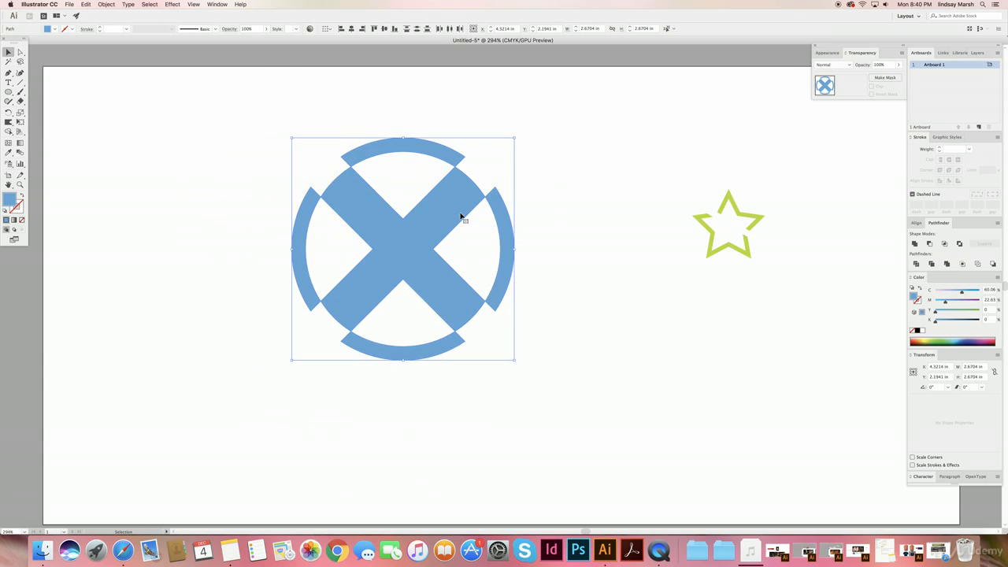
{"action": "left_click", "coordinate": [389, 112]}
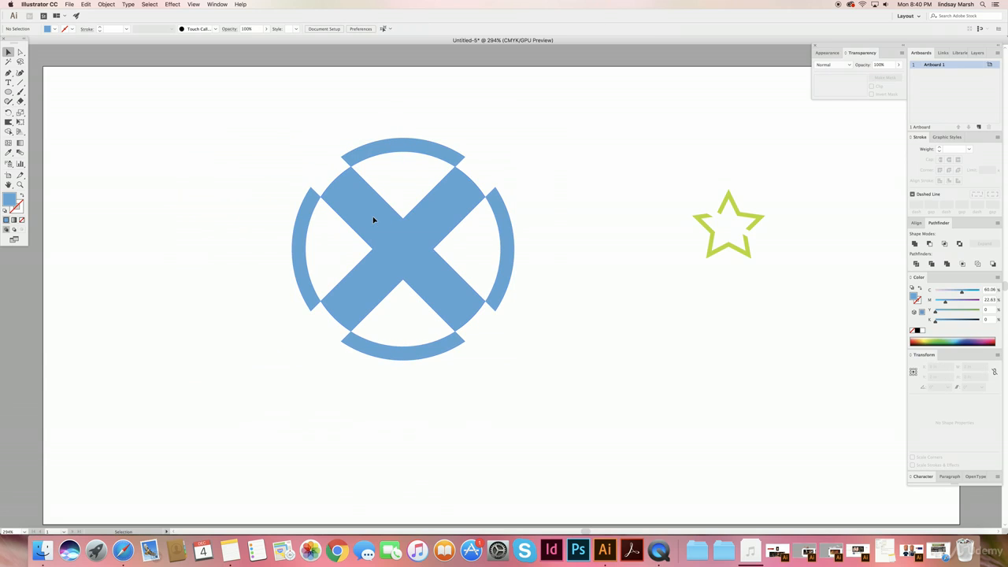
- Recolour only the X in a lighter blue, about C 40, M 7, Y 0, K 0
{"action": "left_click", "coordinate": [374, 219]}
{"action": "double_click", "coordinate": [10, 202]}
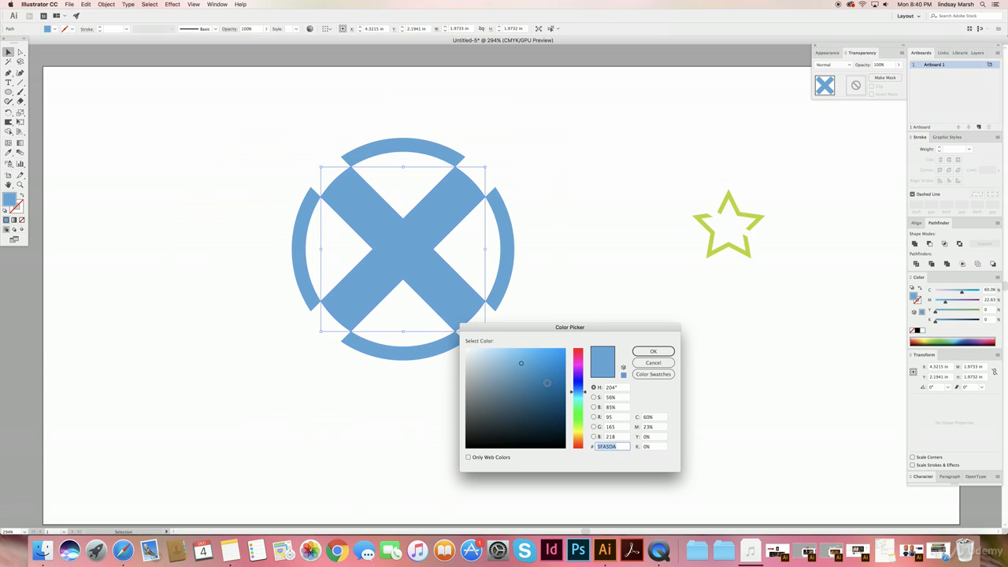
{"action": "left_click", "coordinate": [495, 349]}
{"action": "left_click", "coordinate": [653, 351]}
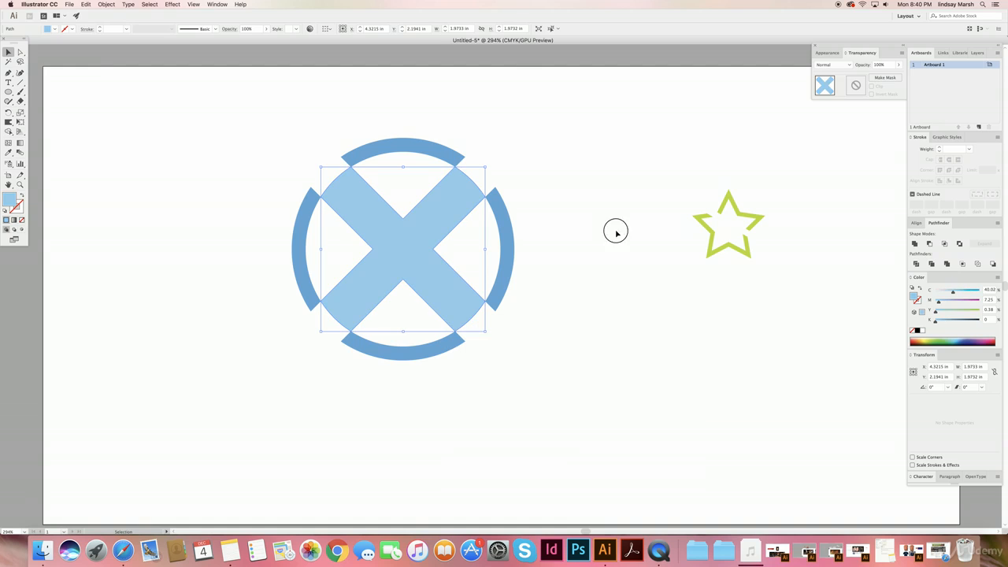
- Scale the whole ring-and-X icon down to about the star's size and place it directly below the green star
{"action": "left_click", "coordinate": [227, 119]}
{"action": "left_click_drag", "start_coordinate": [227, 120], "coordinate": [565, 371]}
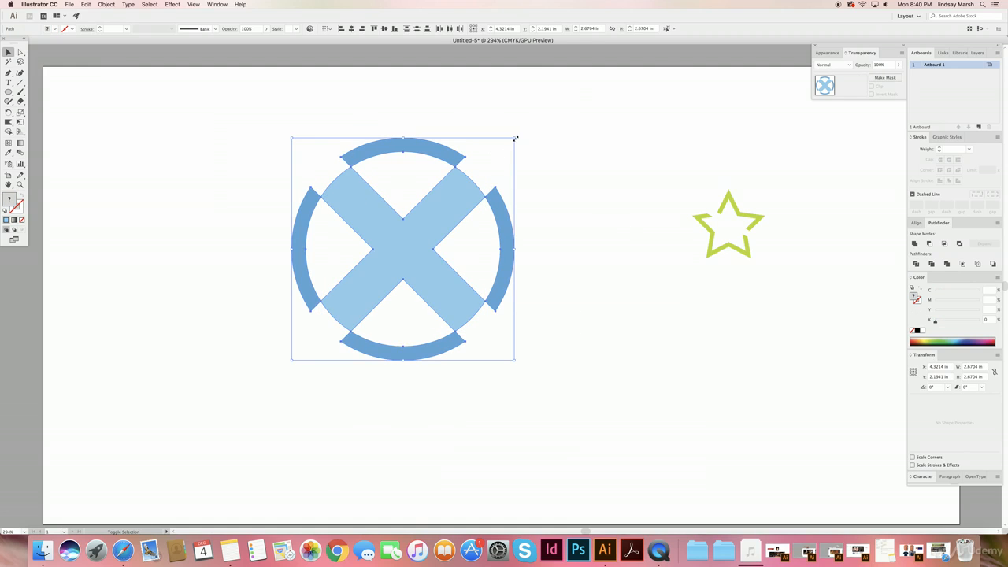
{"action": "left_click_drag", "start_coordinate": [516, 138], "coordinate": [746, 319]}
{"action": "left_click", "coordinate": [592, 288]}
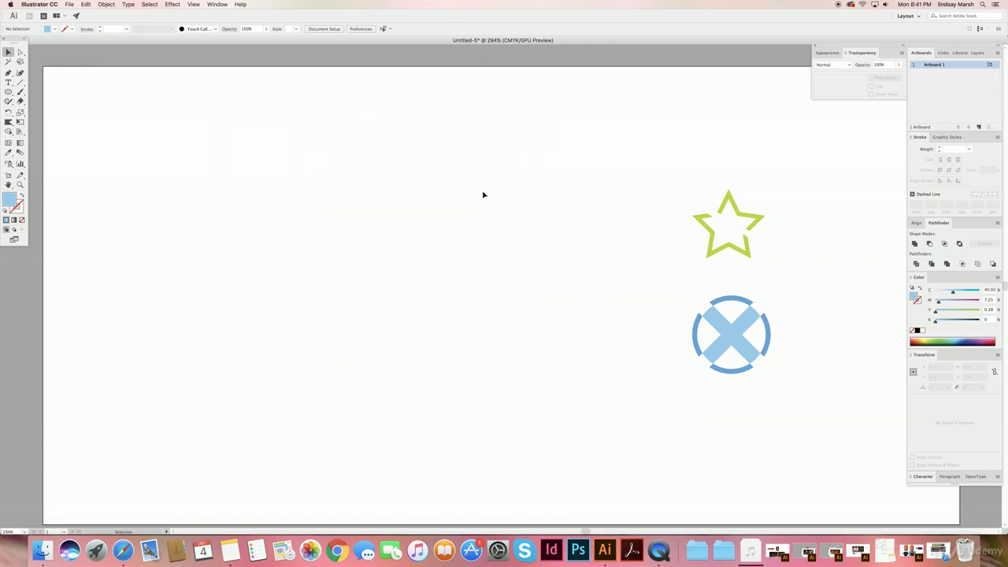